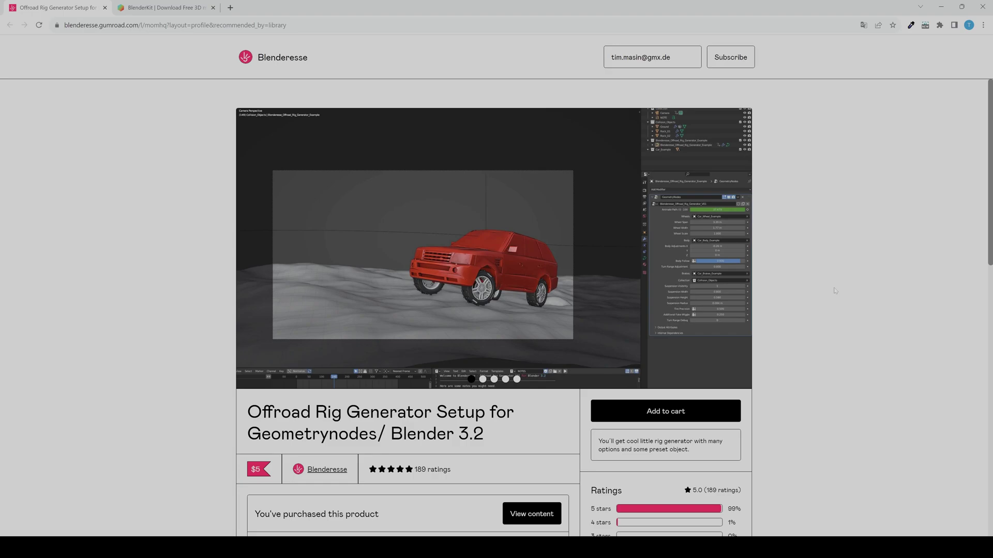
- Switch to the open BlenderKit website in the browser
mouse_move(657, 302)
click(160, 3)
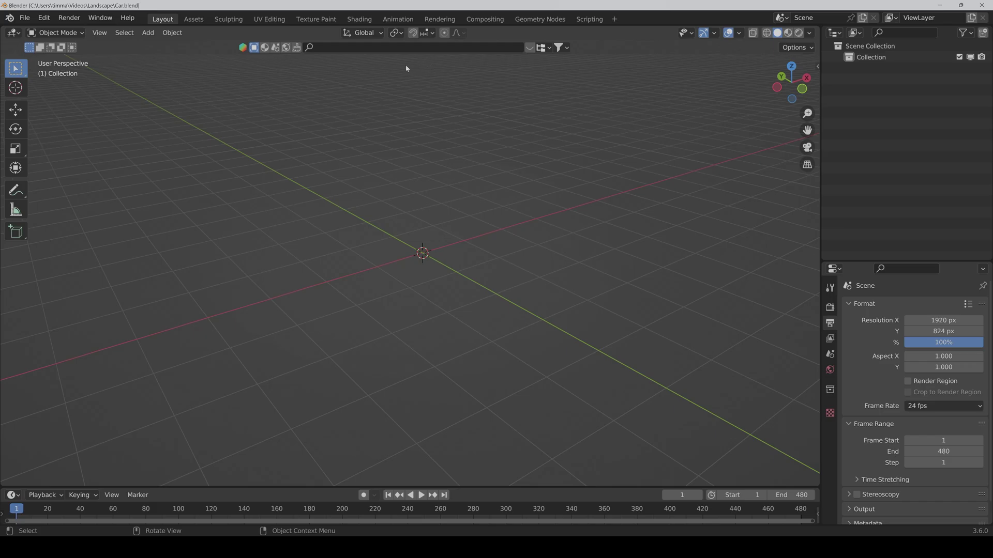
- Switch to Blender, search the BlenderKit assets for "volkswagen", and place the Volkswagen Kombi 1973 model at the scene origin
click(363, 49)
text(volkswagen)
key(Return)
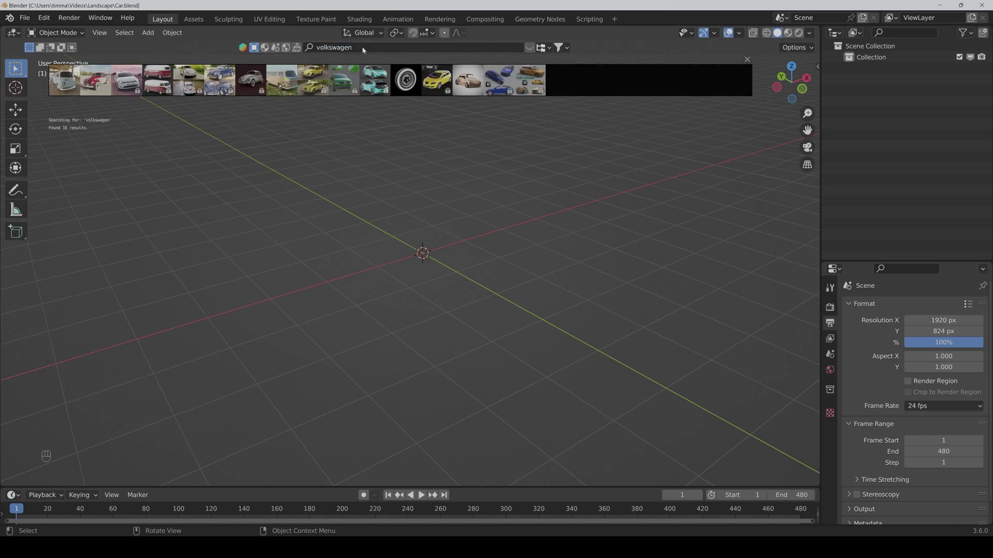
drag(275, 81, 420, 256)
middle_drag(370, 270, 515, 254)
click(747, 60)
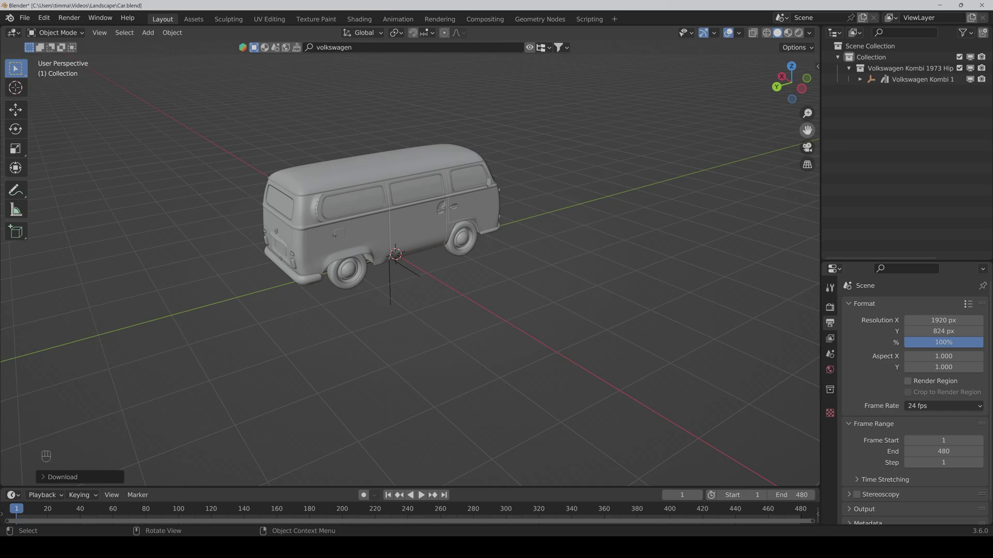
- Unparent all the van's mesh parts, Circle.001 to RearWheel.001, from the Volkswagen Kombi empty while keeping their transformation
drag(807, 130, 847, 174)
scroll(619, 278, up, 2)
scroll(615, 272, up, 2)
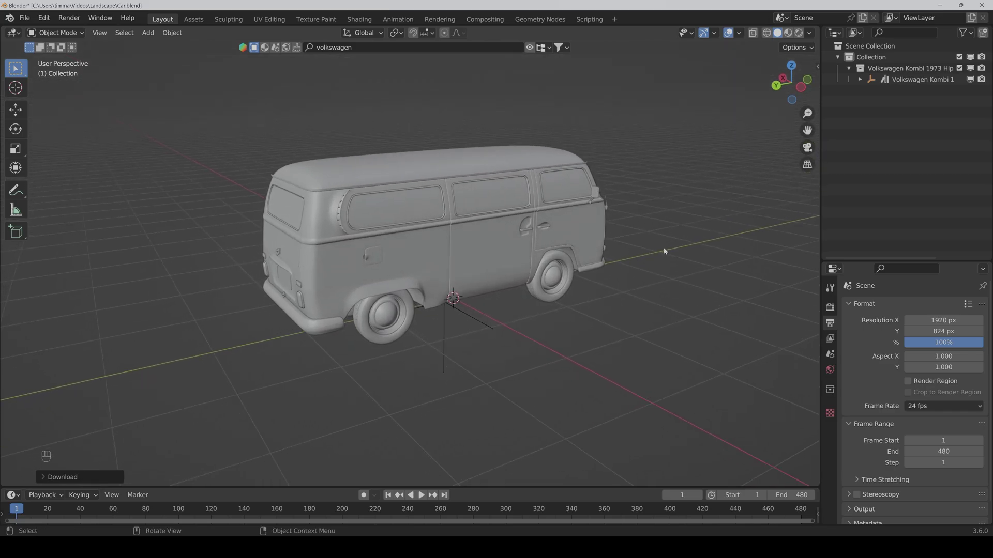
click(860, 80)
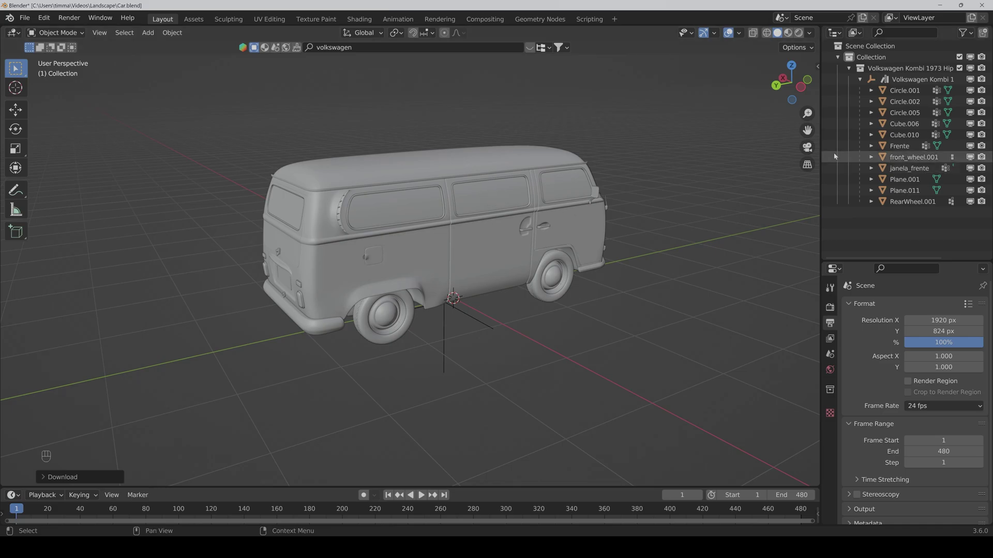
click(903, 91)
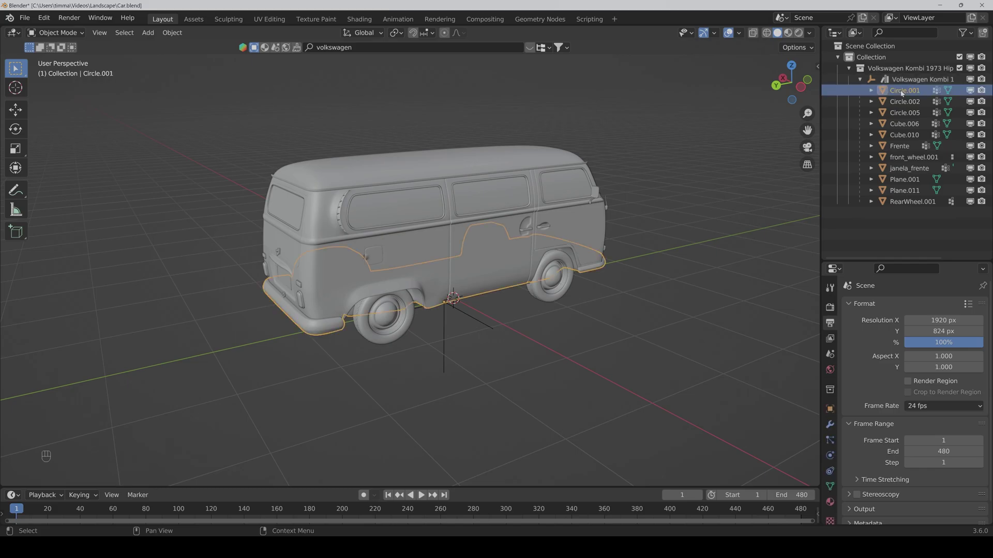
shift+click(900, 201)
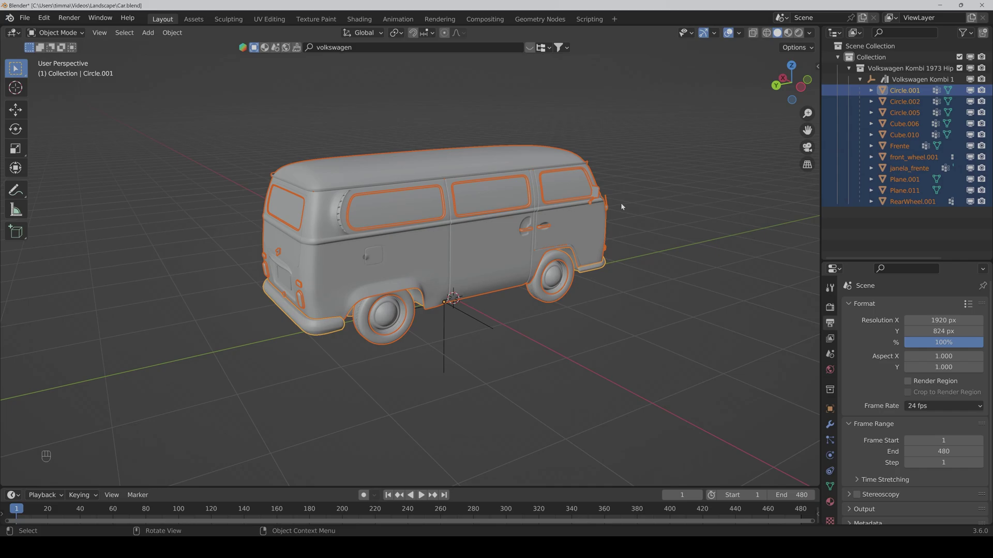
key(alt+p)
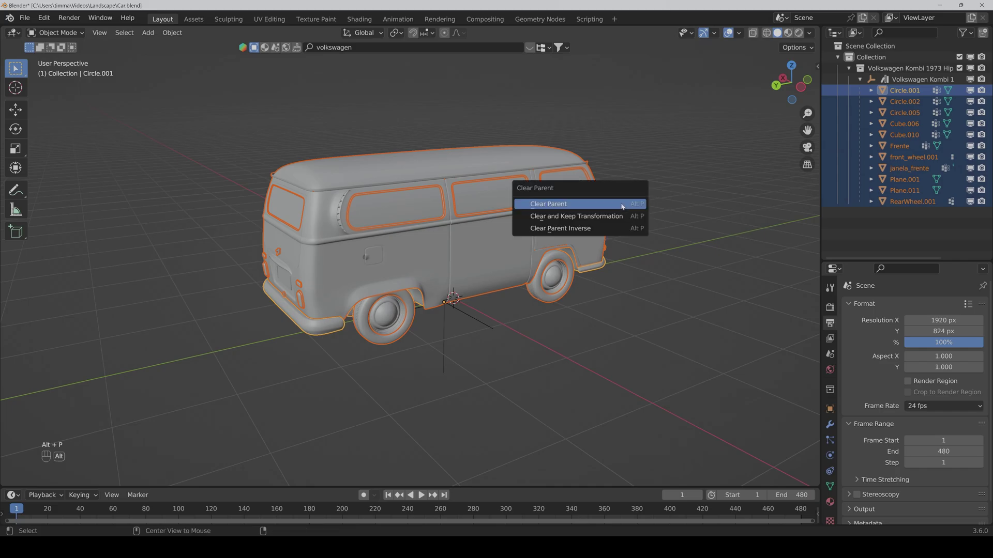
click(584, 222)
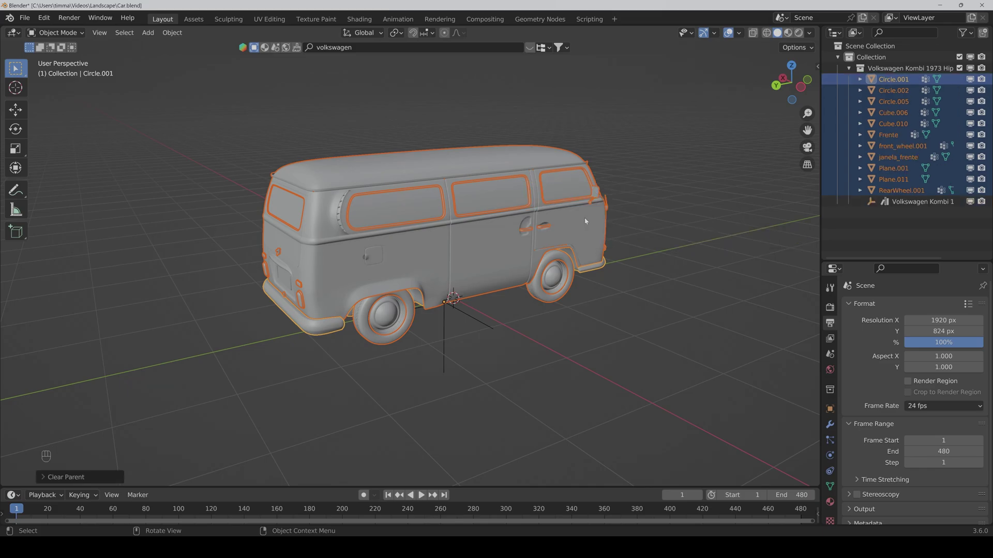
- Delete the leftover Volkswagen Kombi empty from the van's collection
drag(808, 130, 796, 166)
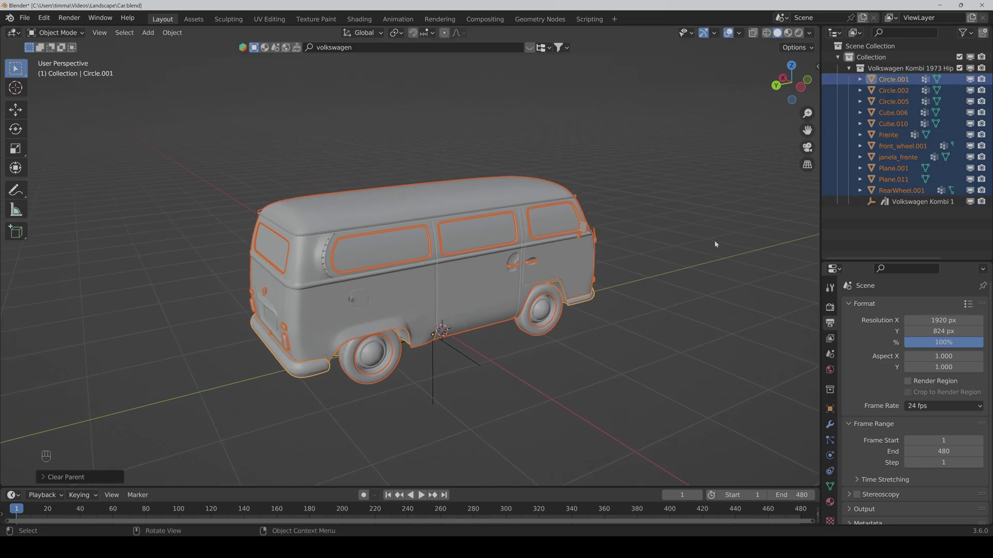
click(905, 201)
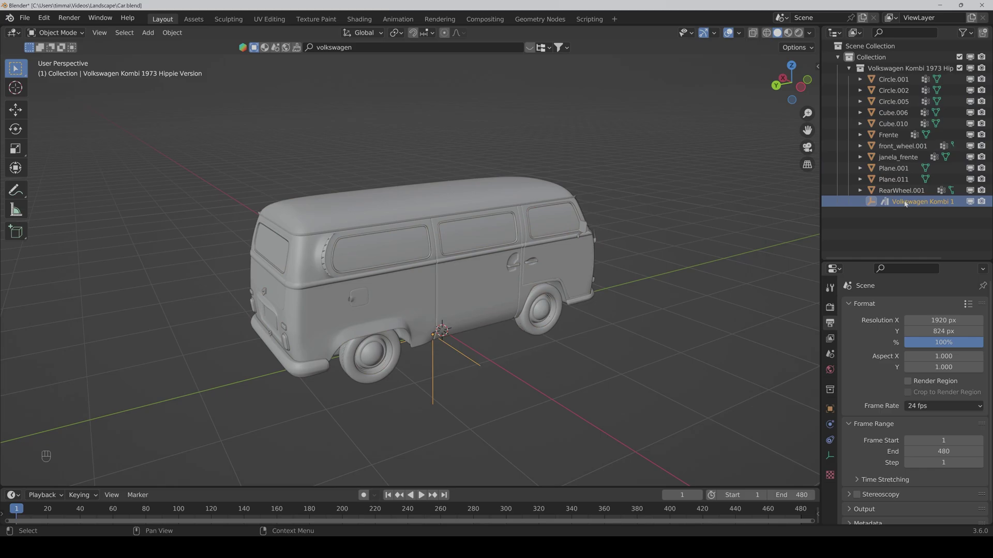
key(Delete)
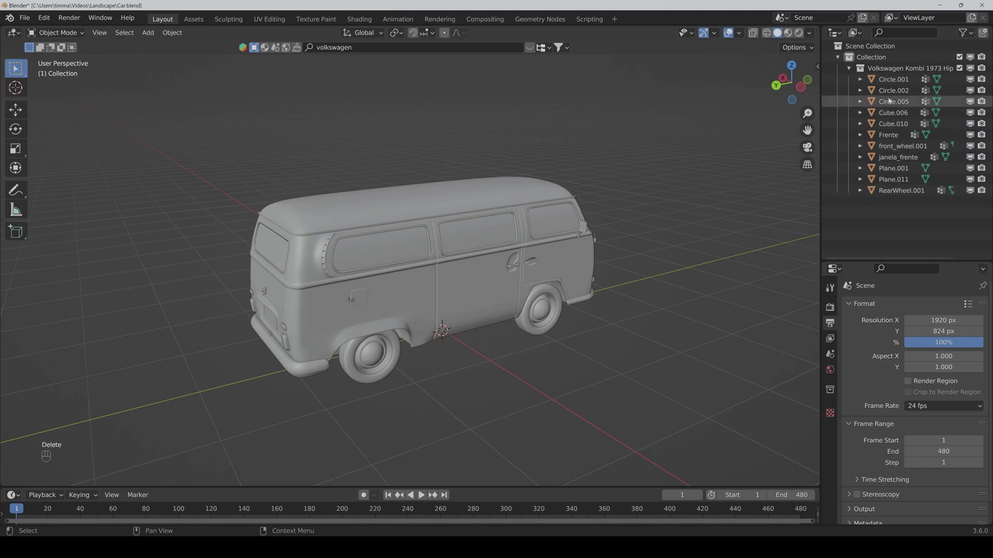
- Join the van's body parts from Circle.001 to janela_frente, except front_wheel.001, into one mesh with Circle.001 as the active object
click(889, 80)
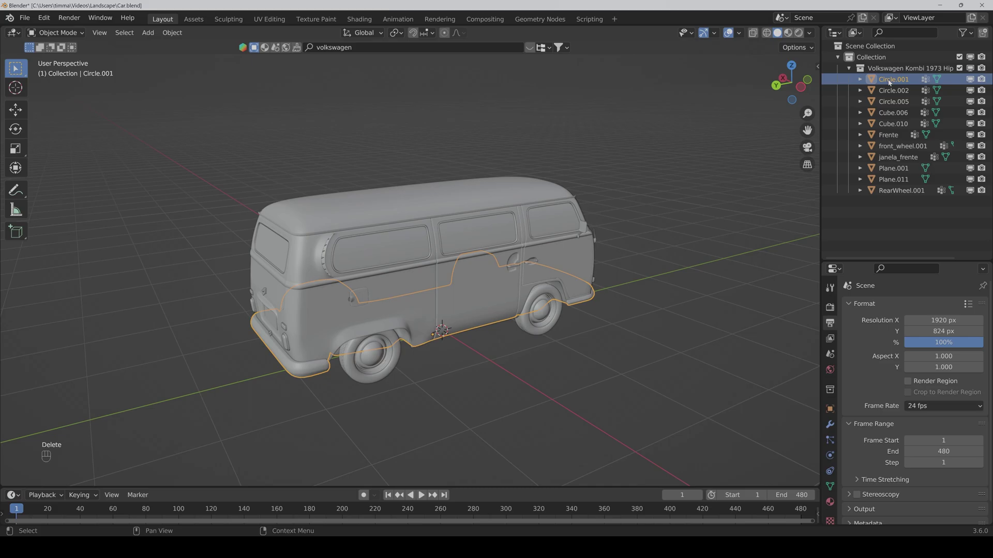
shift+click(888, 158)
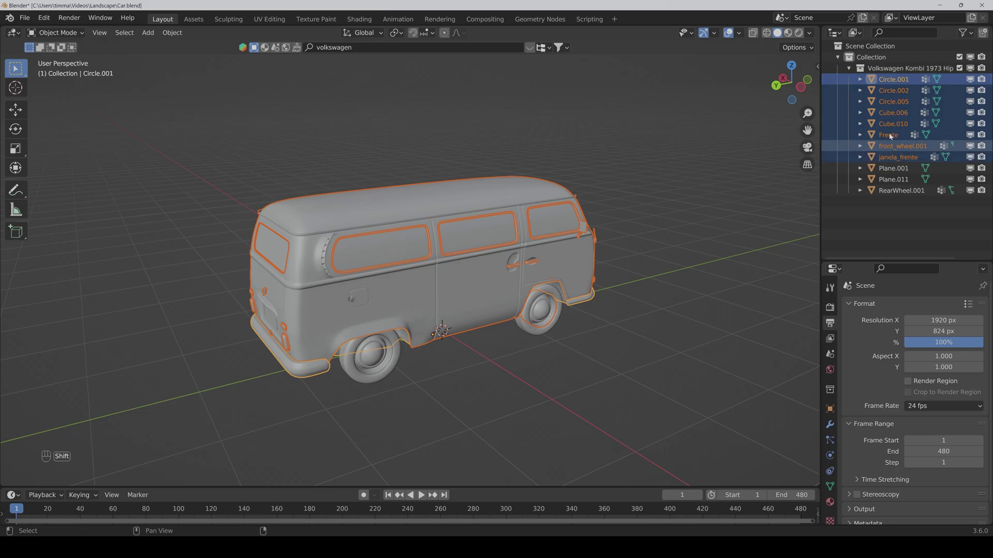
ctrl+click(892, 146)
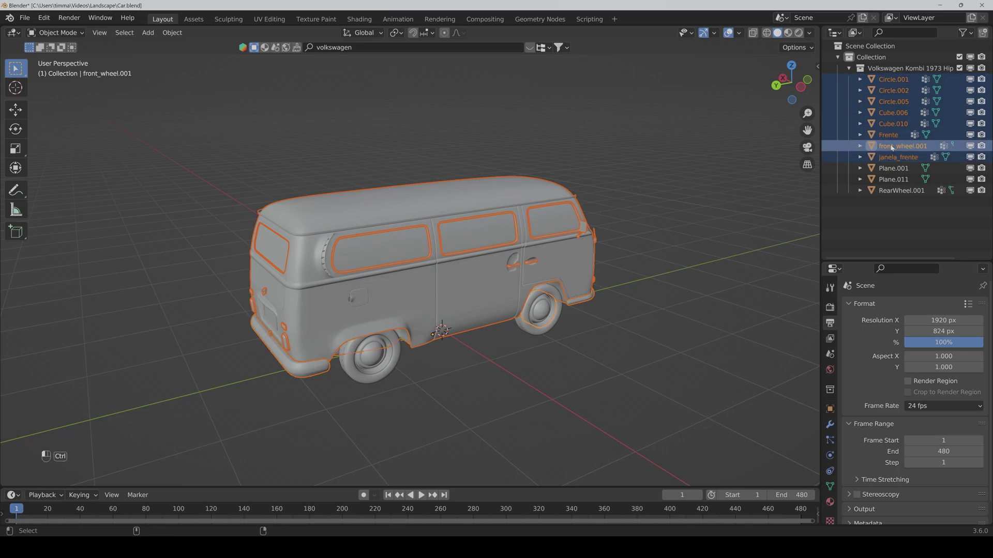
ctrl+click(891, 147)
middle_drag(776, 187, 393, 306)
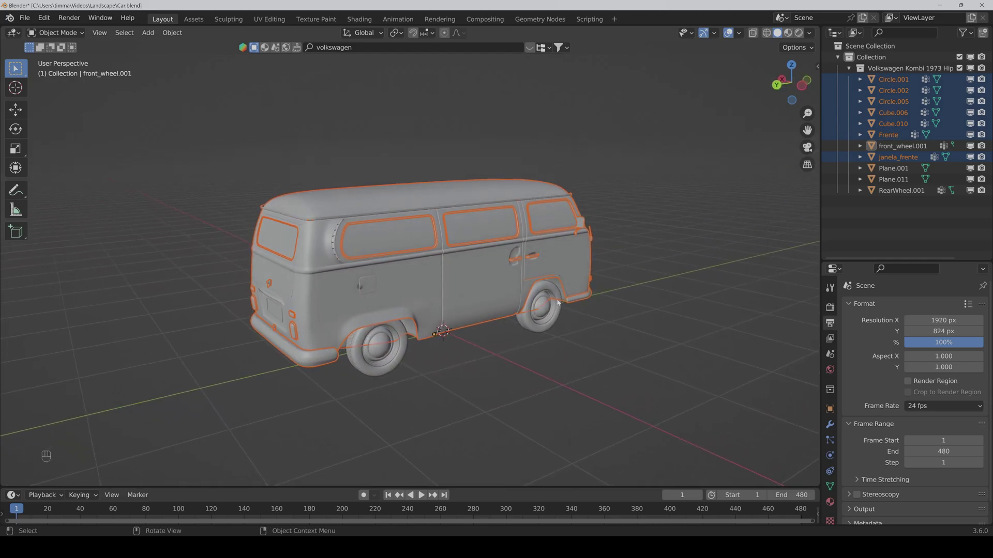
ctrl+click(889, 81)
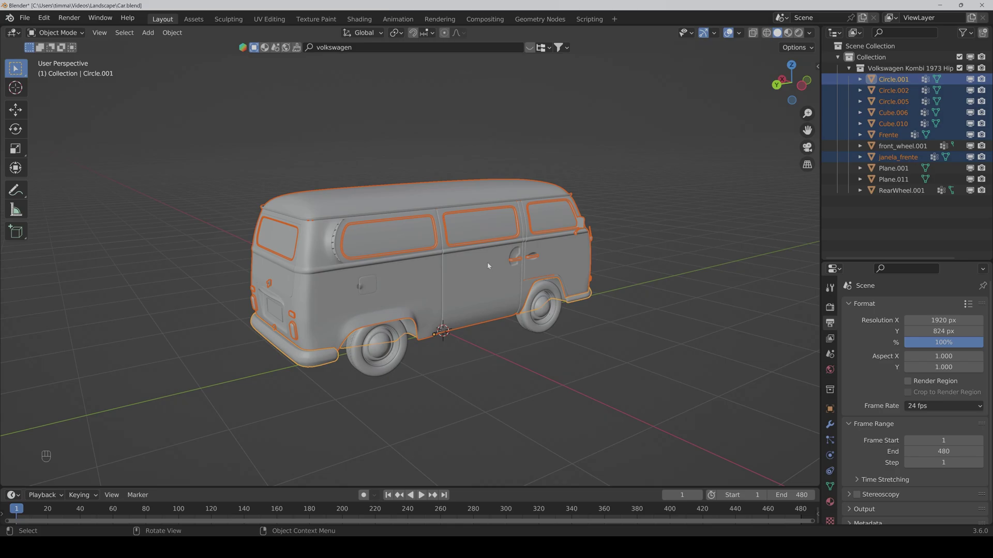
key(ctrl+j)
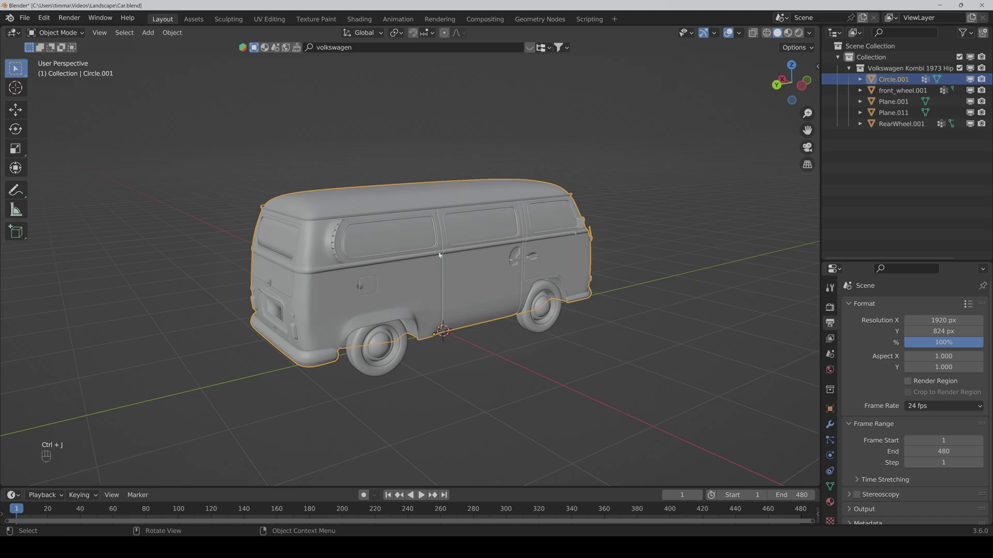
- Delete the front tyres (Plane.011) and the front wheel rims (front_wheel.001) from the van
middle_drag(455, 259, 524, 341)
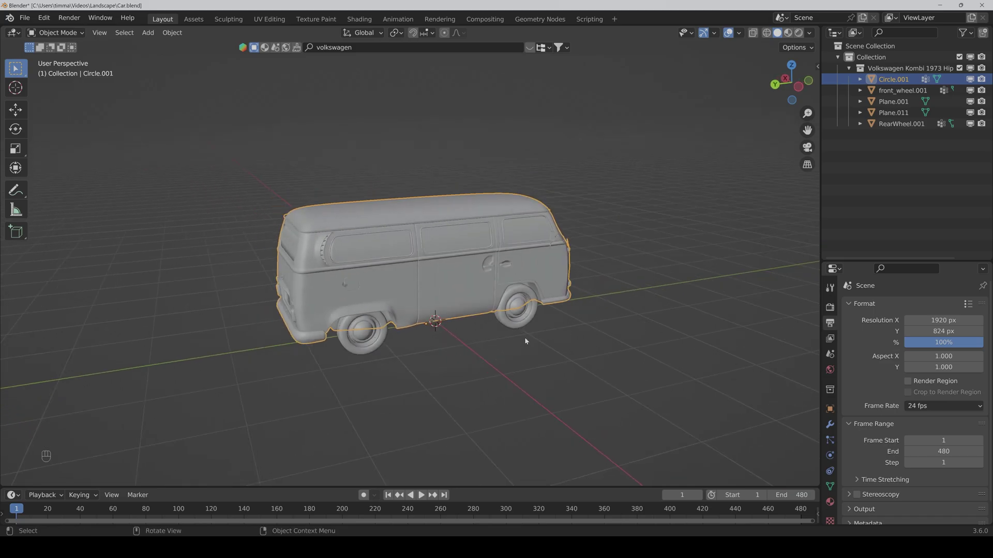
click(514, 327)
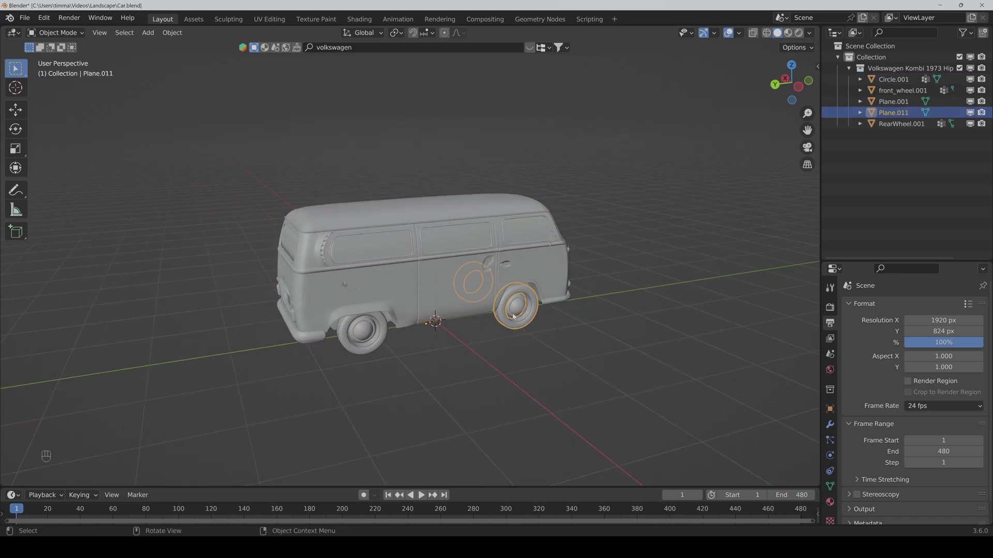
key(Delete)
click(519, 317)
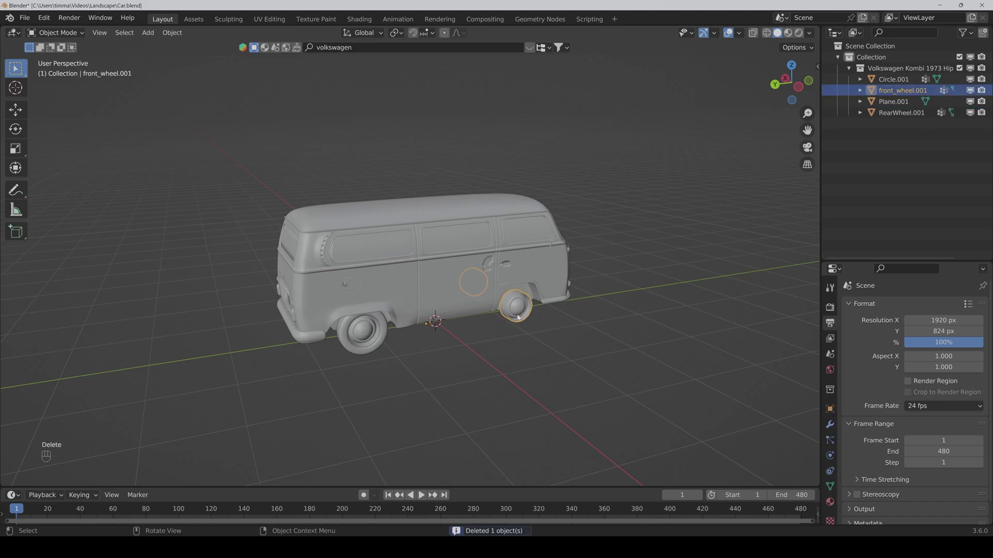
key(Delete)
- Join the rear wheel rims (RearWheel.001) with the rear tyres (Plane.001) into one object
middle_drag(514, 318, 473, 347)
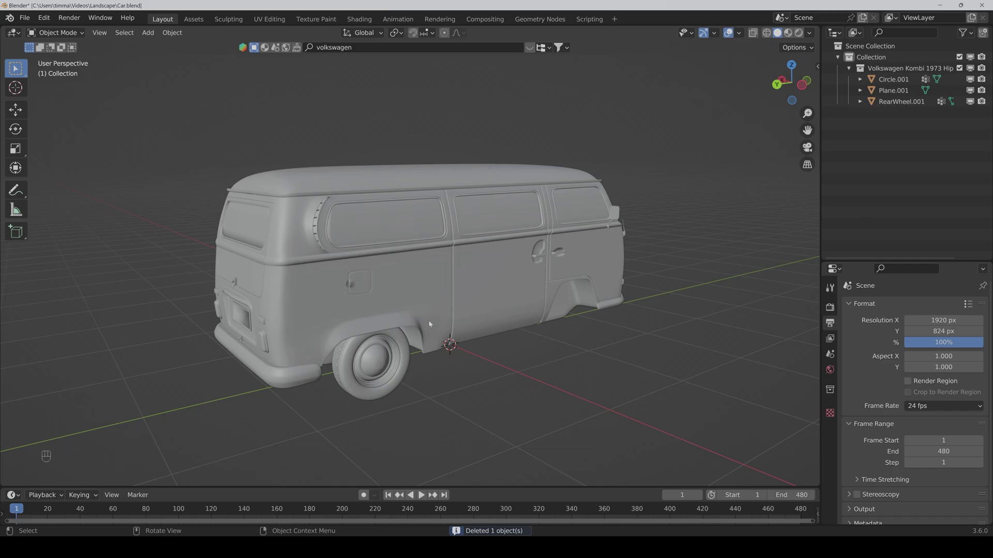
middle_drag(403, 357, 442, 349)
click(442, 350)
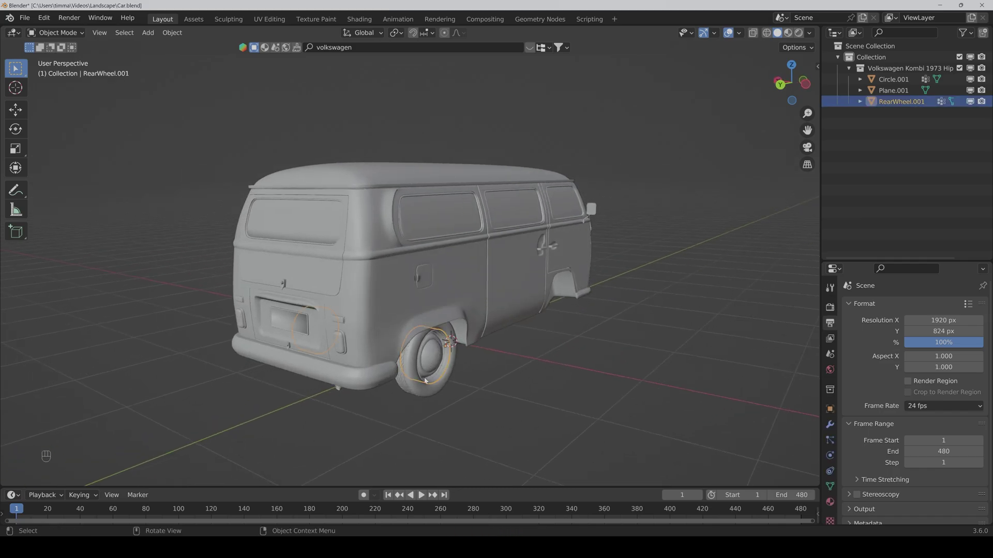
shift+click(423, 394)
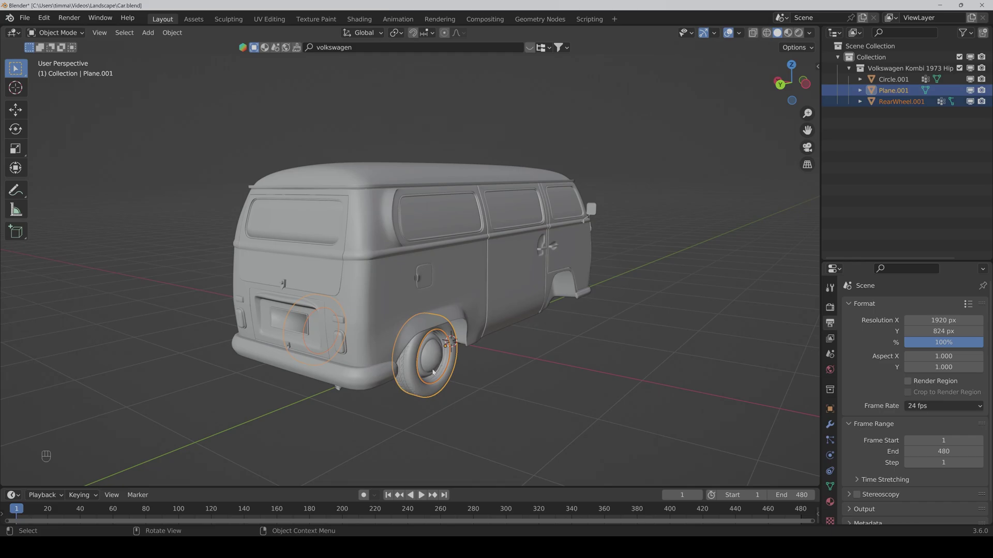
key(ctrl)
key(ctrl+j)
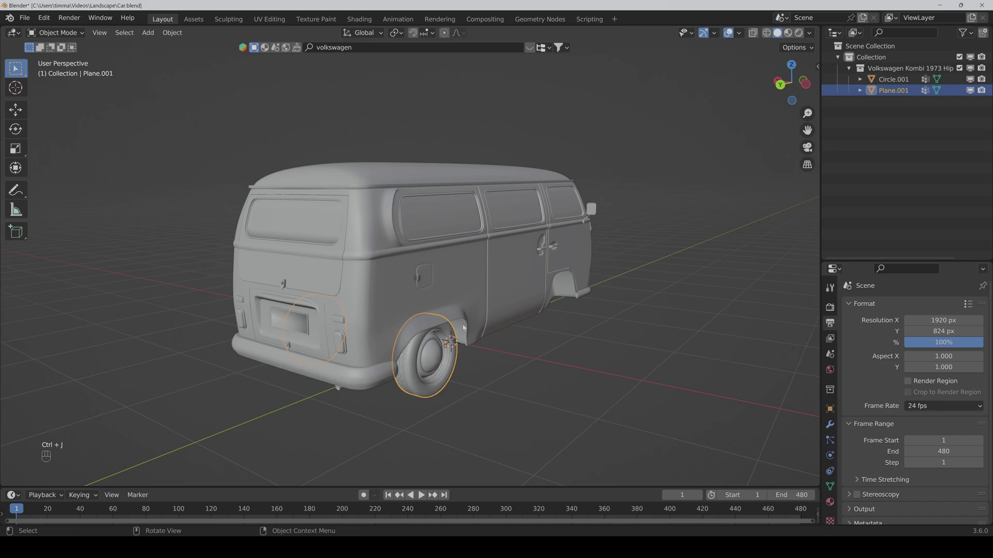
- Delete all vertices of the van's left rear wheel in Edit Mode with X-ray on, and return to solid Object Mode
key(Tab)
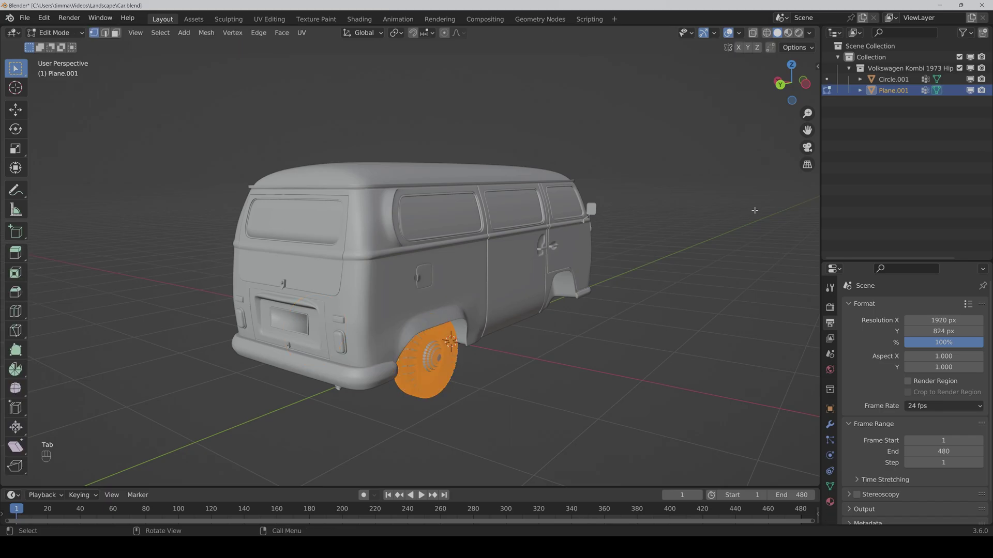
click(752, 33)
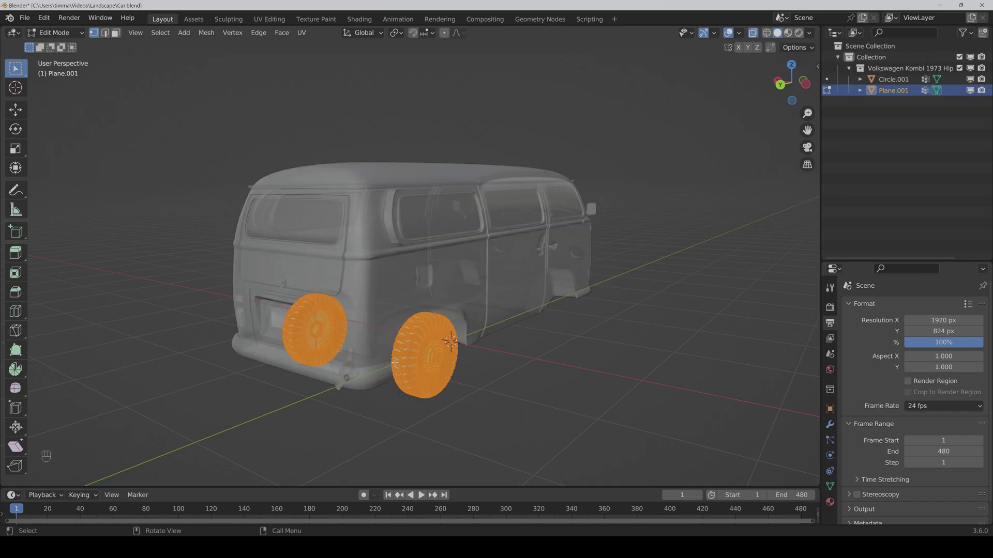
middle_drag(395, 362, 430, 323)
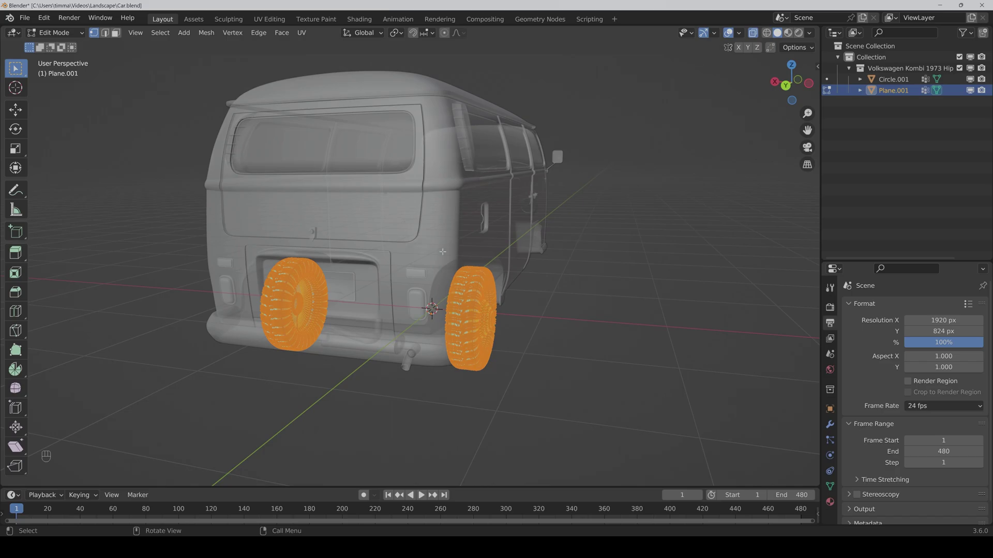
drag(210, 206, 364, 379)
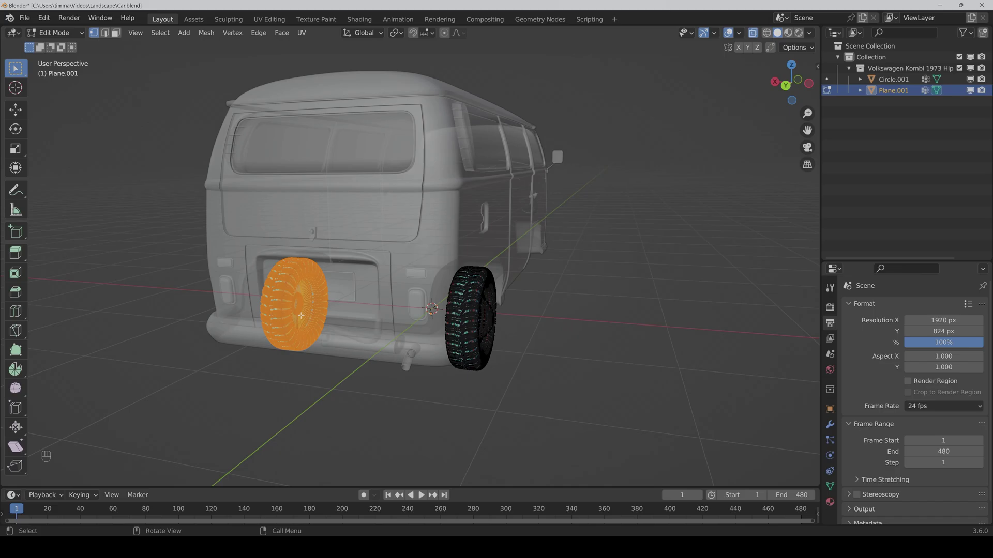
key(Delete)
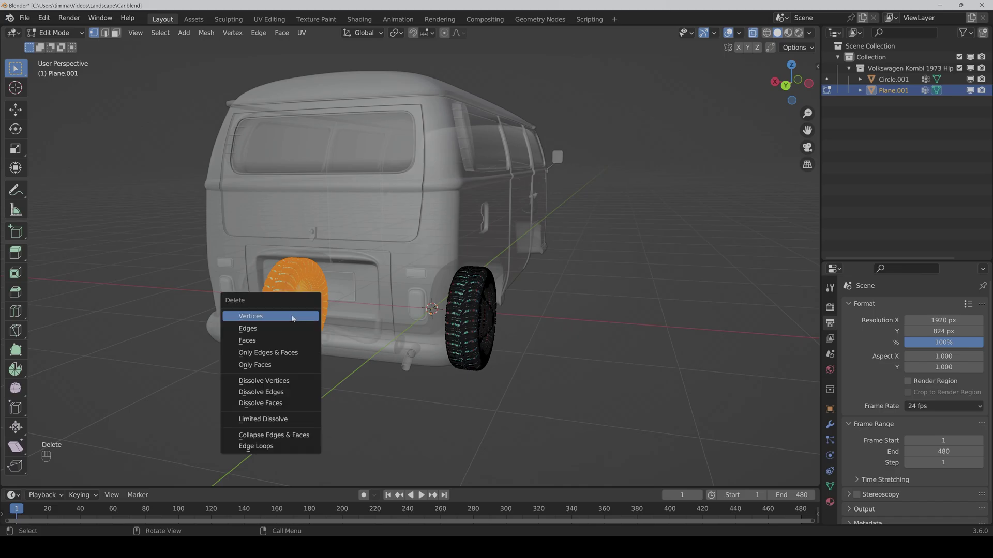
click(292, 318)
middle_drag(583, 348, 572, 348)
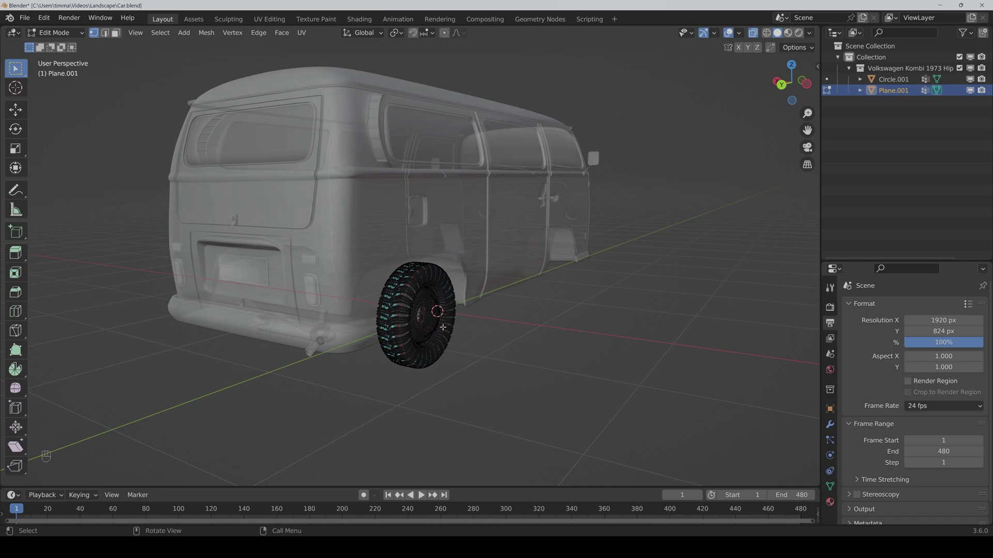
key(Tab)
middle_drag(443, 327, 546, 340)
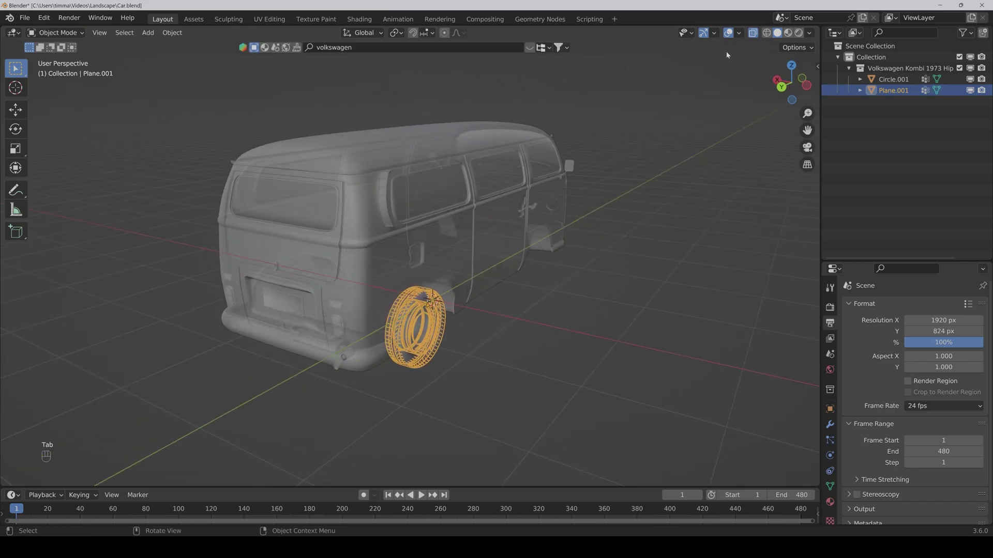
click(753, 34)
middle_drag(517, 300, 652, 243)
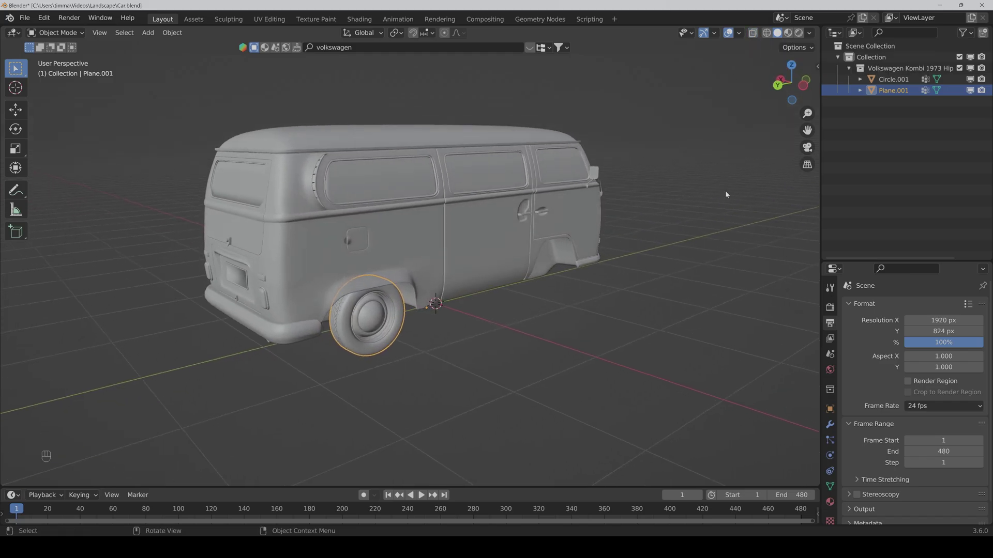
- Set the origin of the van body (Circle.001) to its geometry
drag(807, 130, 820, 167)
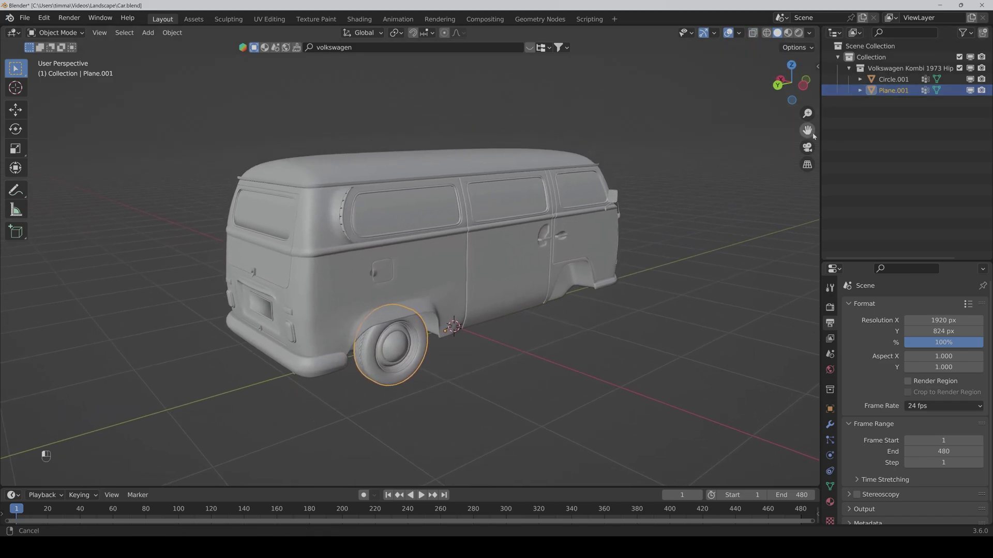
click(460, 254)
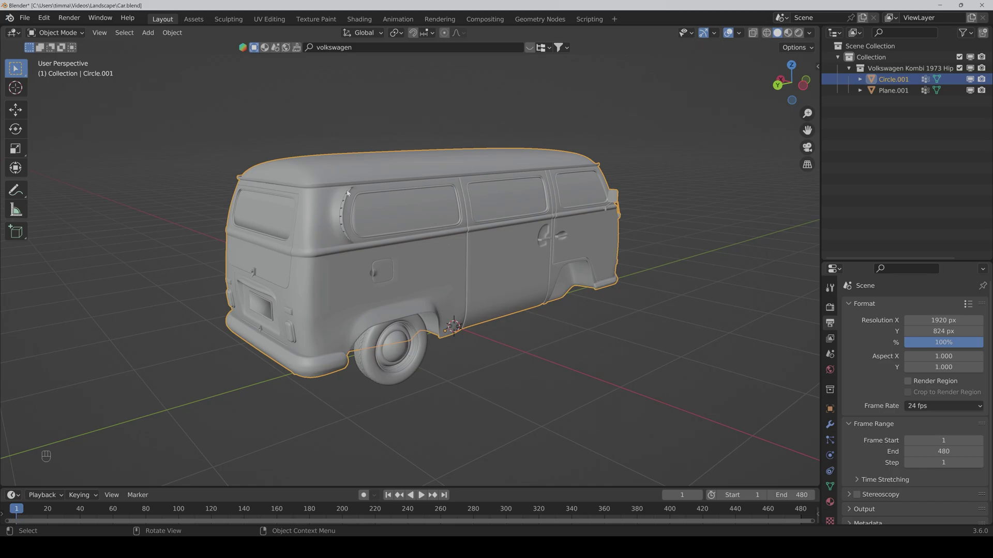
click(174, 37)
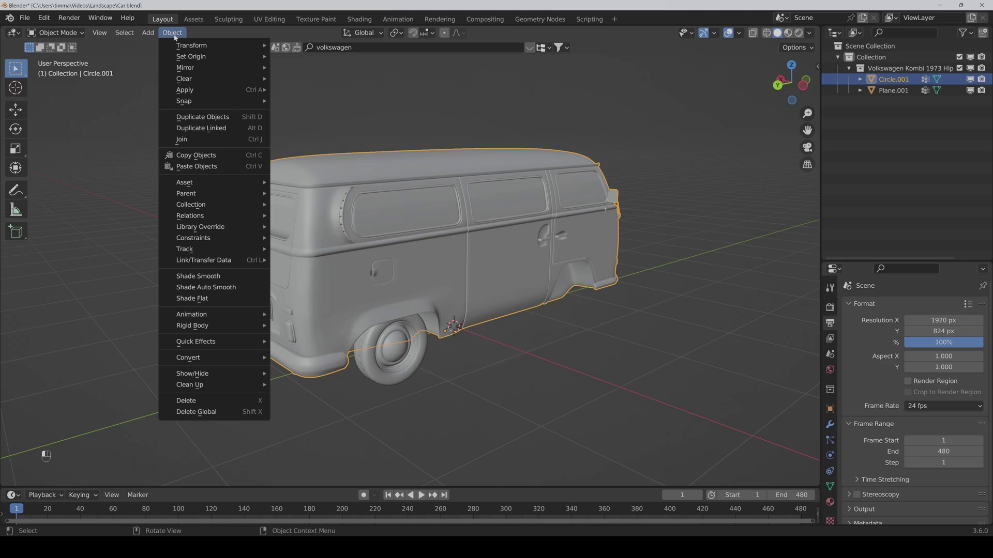
mouse_move(176, 60)
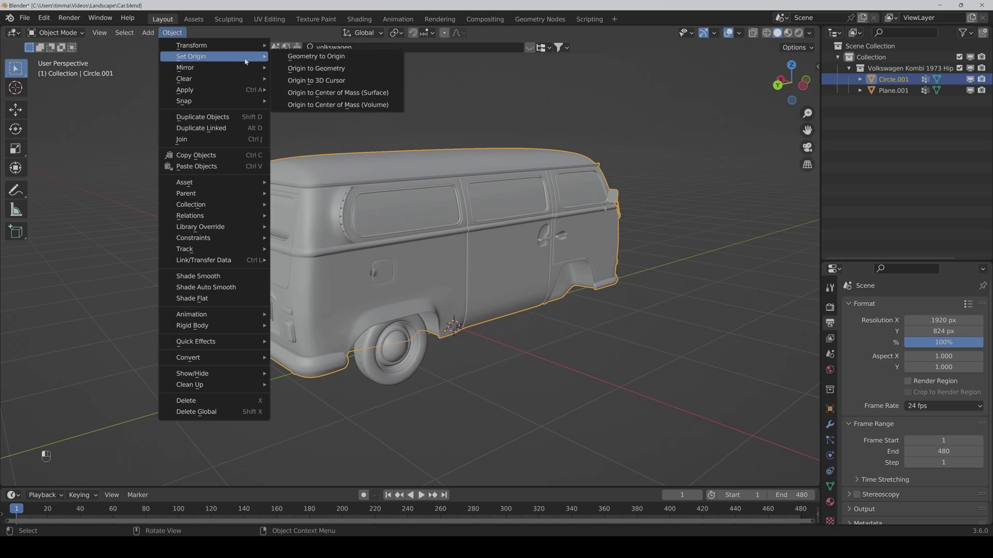
click(317, 71)
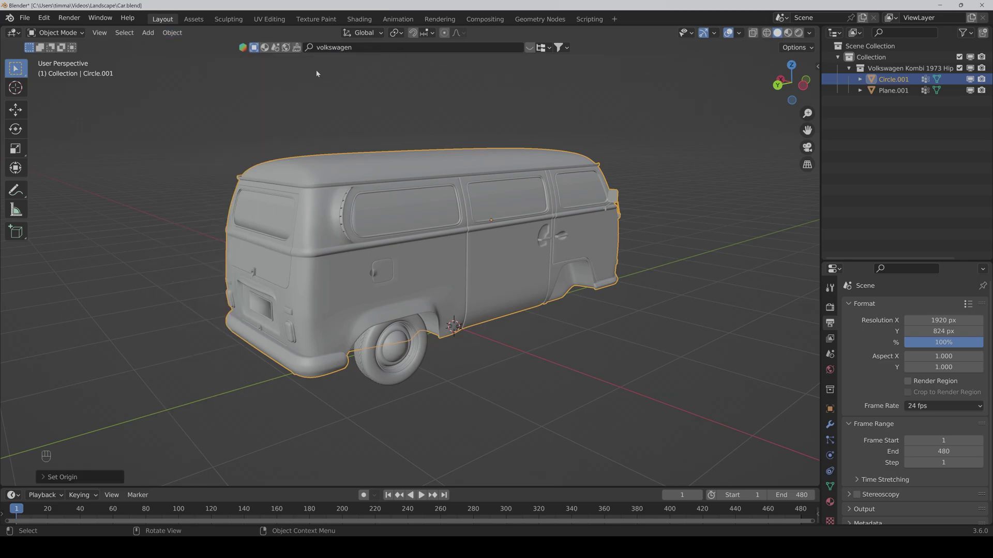
- Set the origin of the remaining rear wheel (Plane.001) to its geometry
middle_drag(532, 191, 553, 235)
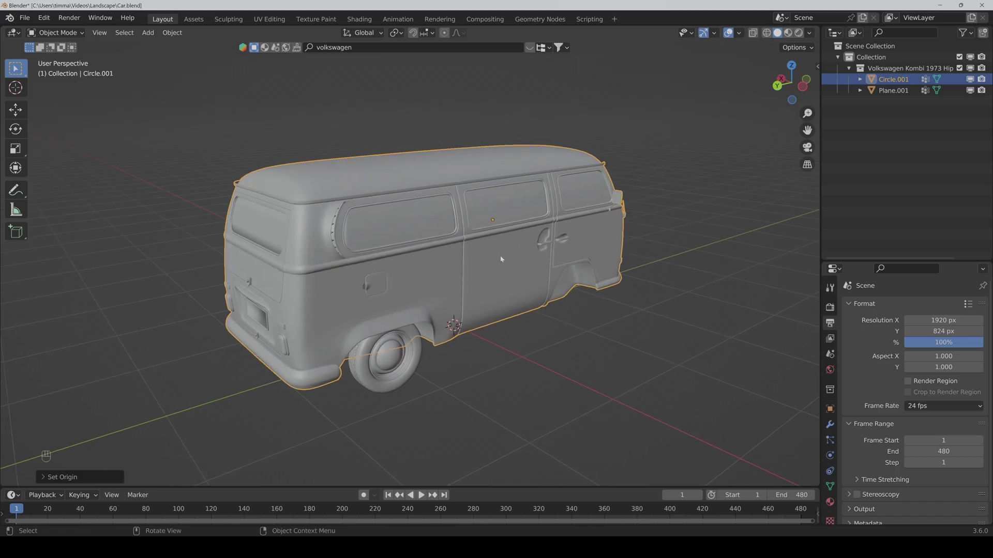
click(392, 363)
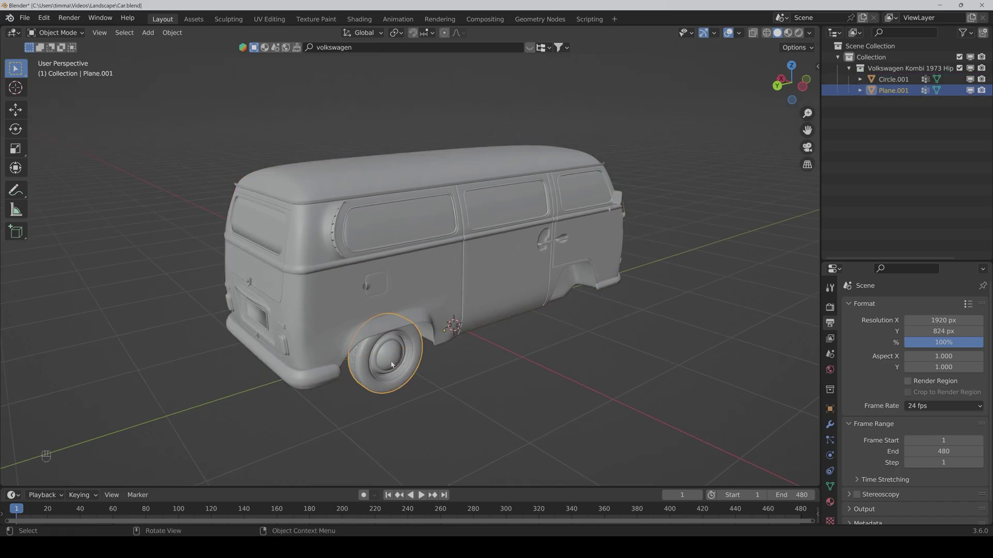
click(173, 32)
mouse_move(243, 56)
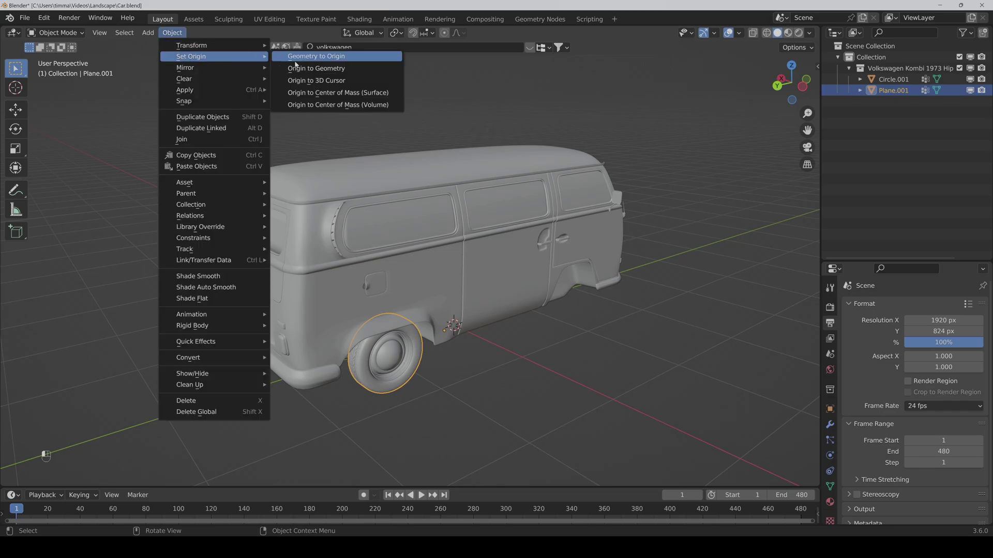
click(317, 70)
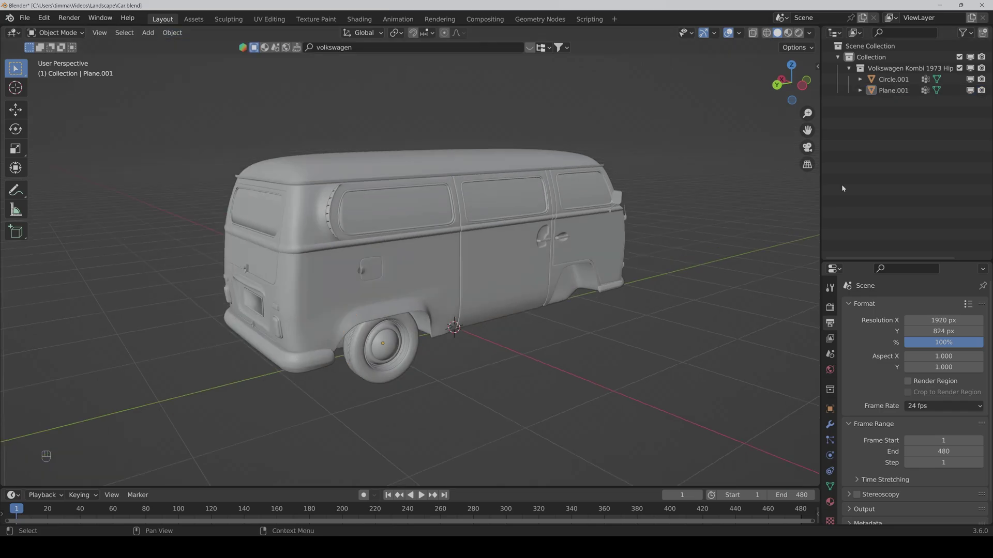
- Rename the van object Circle.001 as Body and the wheel object Plane.001 as Wheel
double_click(891, 79)
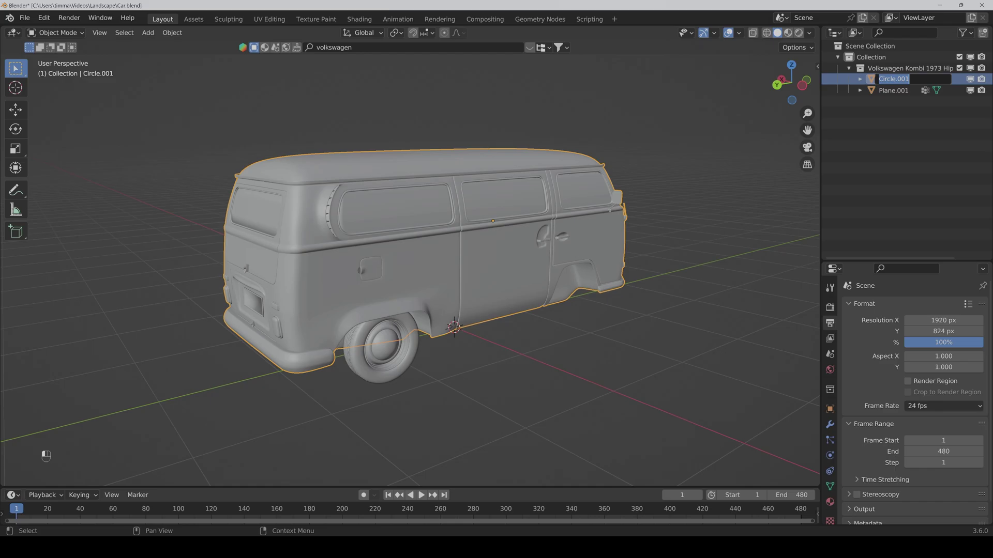
text(Body)
key(Return)
double_click(892, 90)
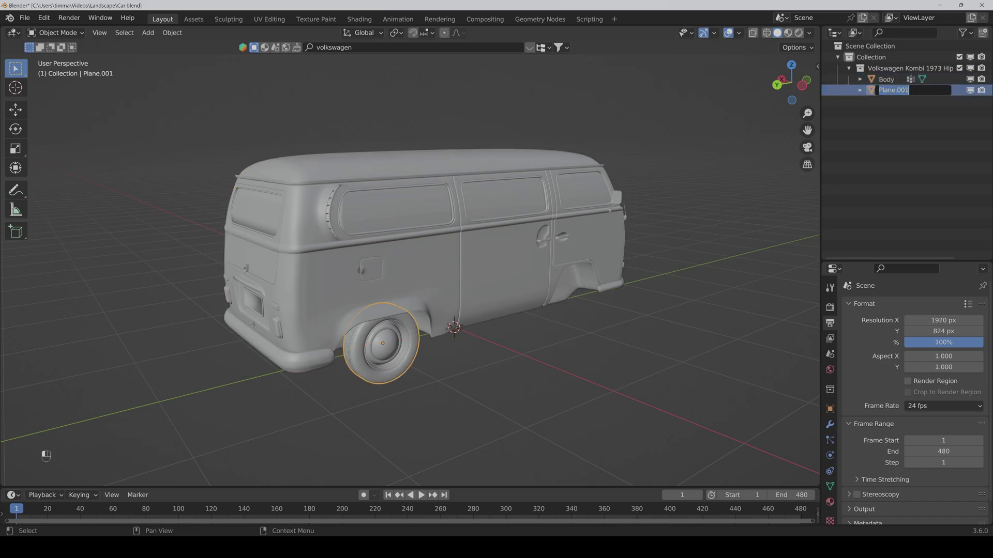
text(Wheel)
key(Return)
- Rename the Volkswagen Kombi 1973 Hippie Version collection as Body
click(885, 71)
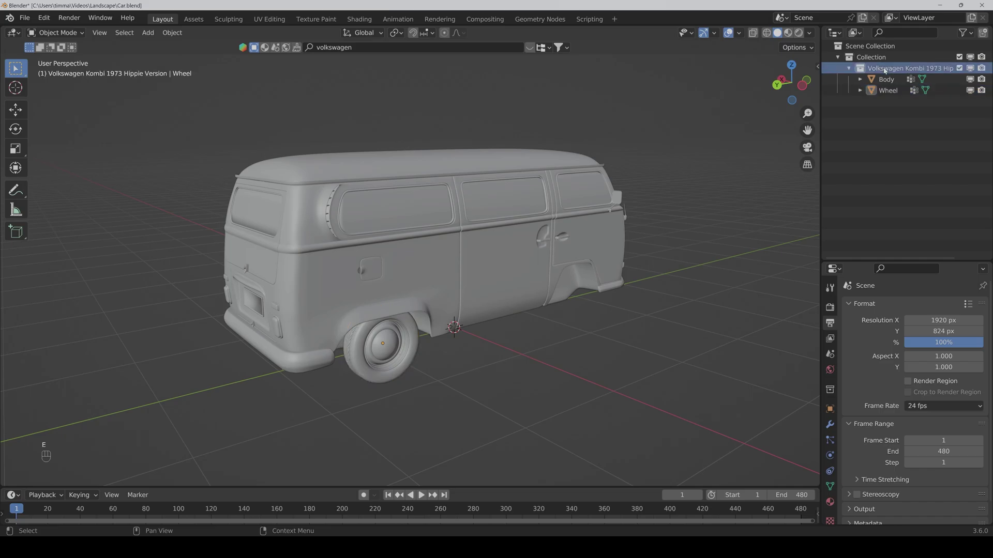
double_click(888, 71)
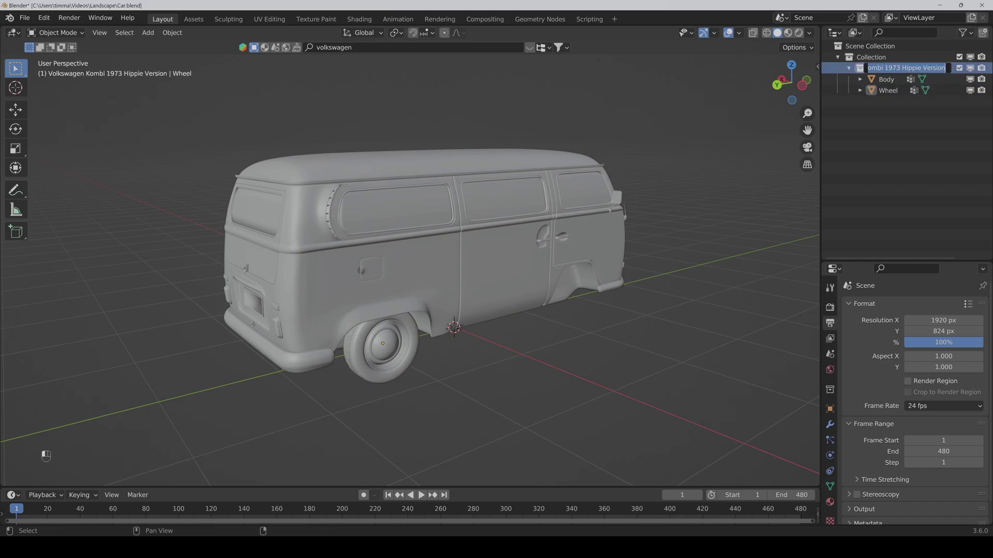
text(Body)
key(Return)
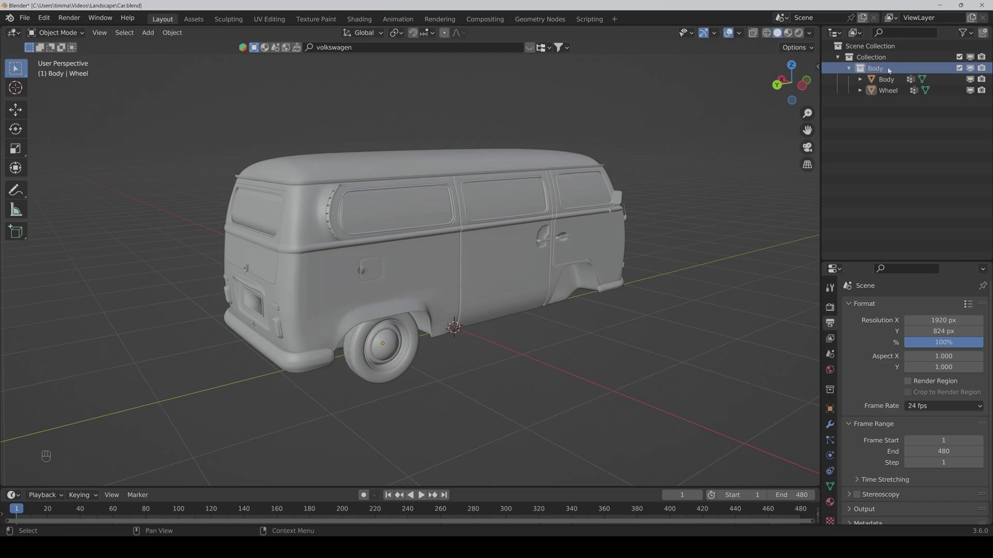
- Create a new collection named Wheel inside Collection and move the Wheel object into it
click(873, 57)
right_click(872, 57)
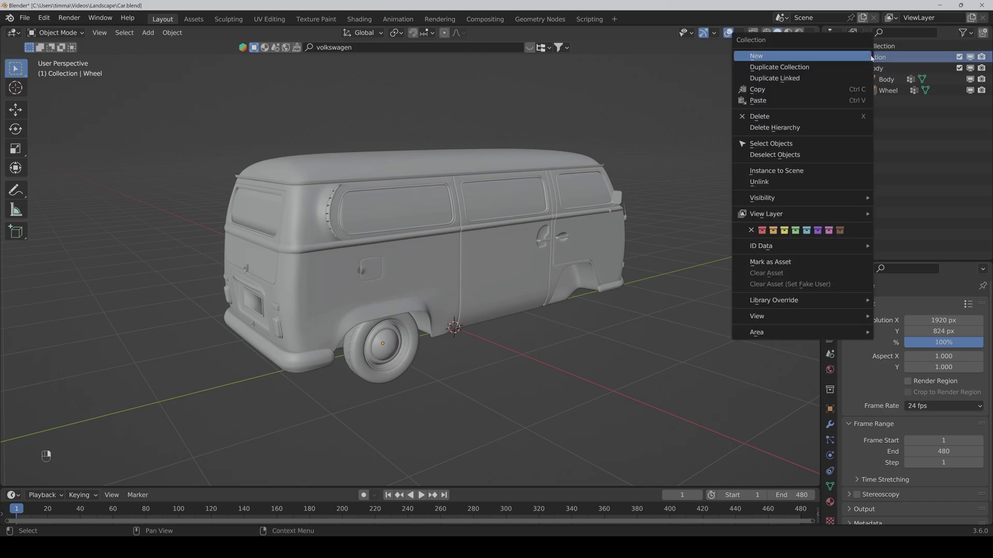
click(860, 56)
double_click(883, 101)
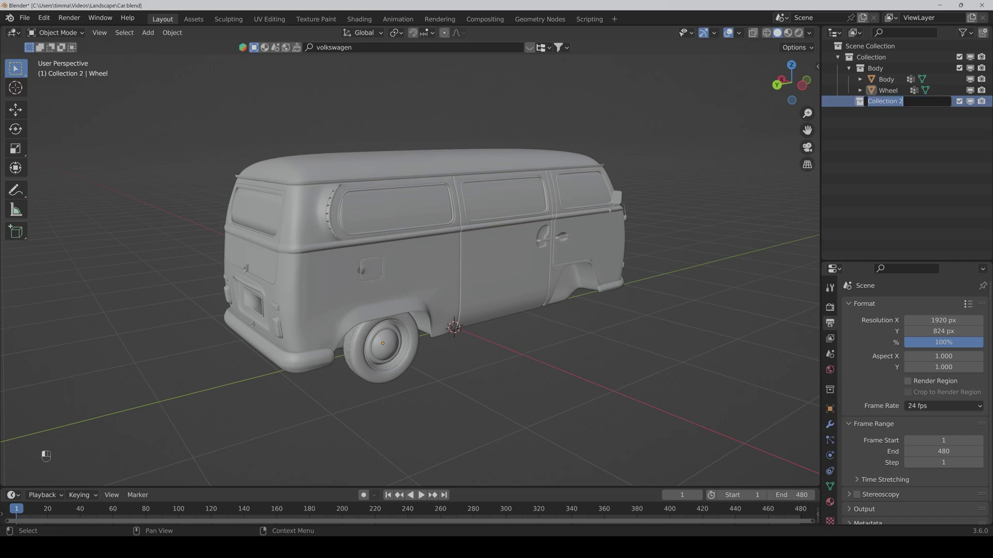
text(Wheel)
key(Return)
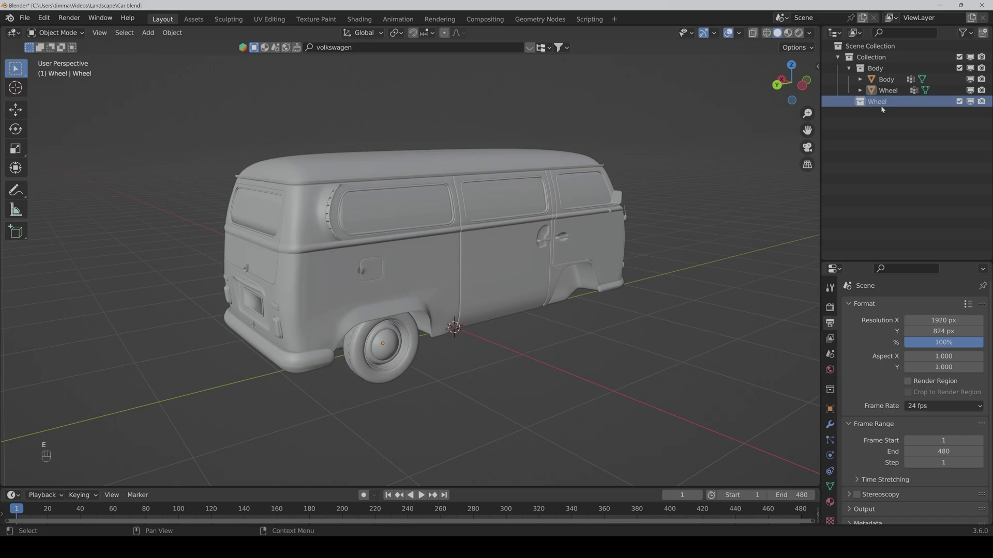
click(888, 90)
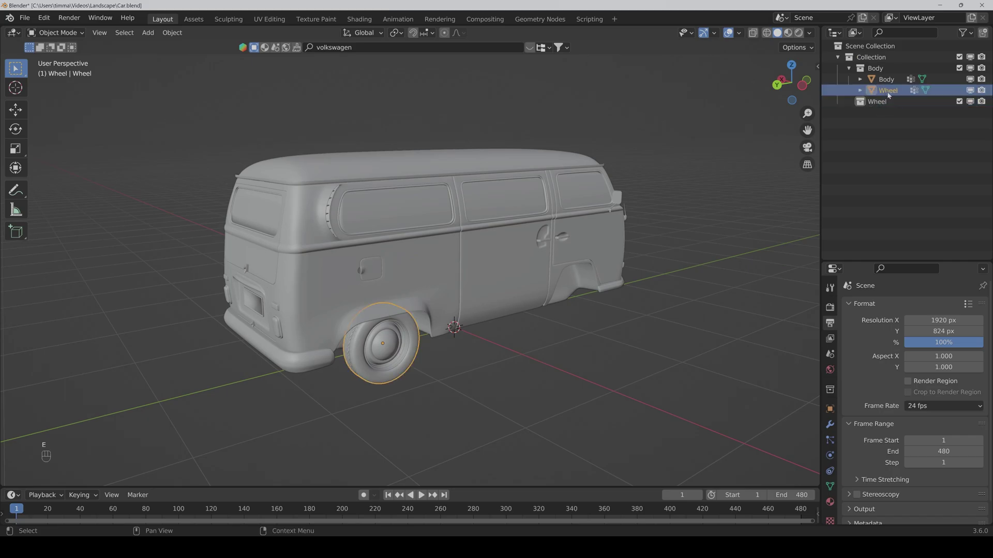
drag(888, 94, 874, 102)
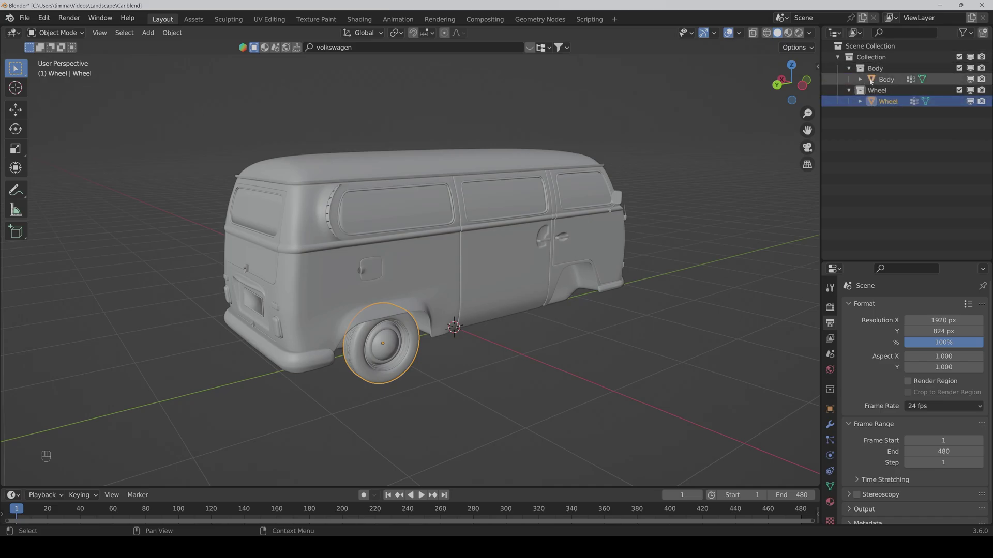
- Rename the parent collection that holds the Body and Wheel collections as Car
double_click(871, 57)
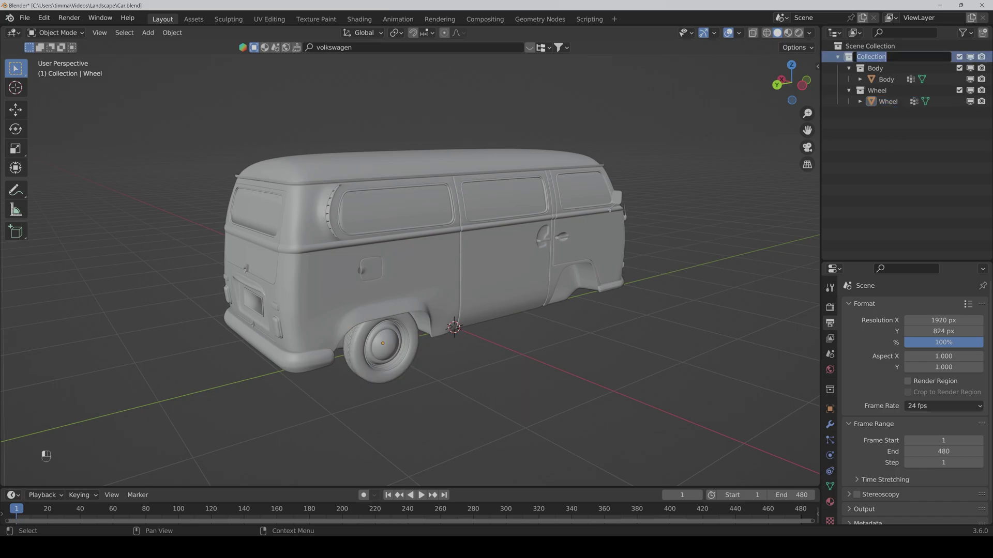
text(Car)
key(Return)
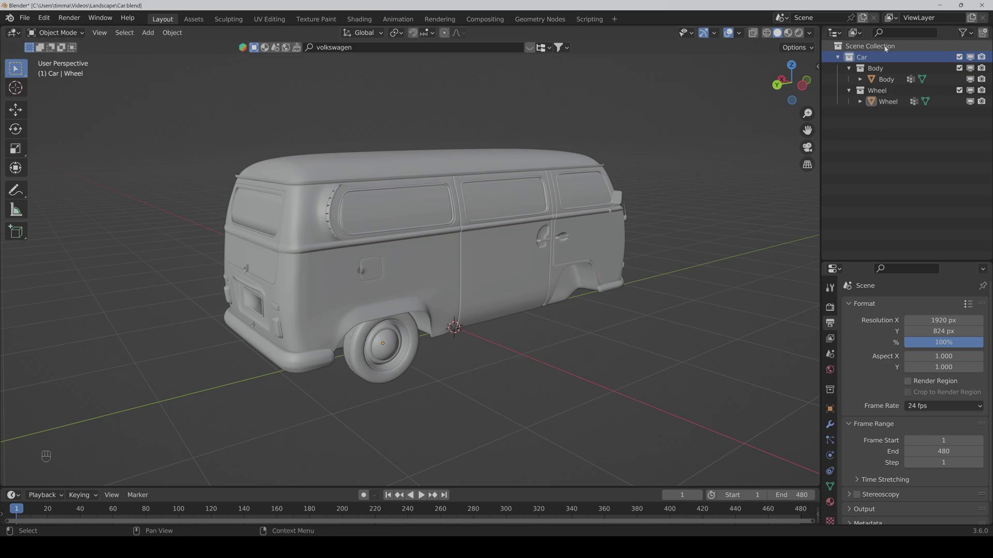
click(888, 102)
click(881, 145)
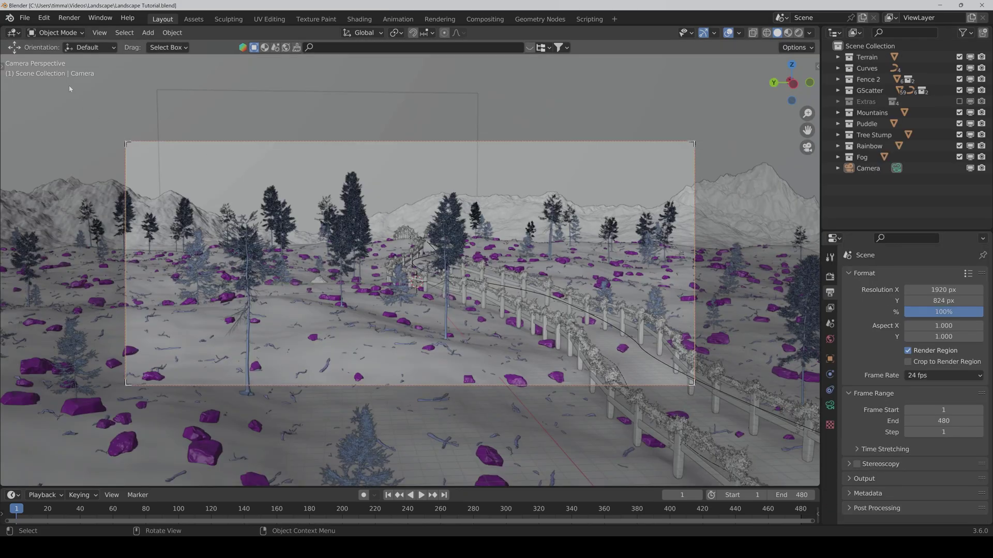
- Append the Car collection from Car.blend into the Landscape Tutorial.blend scene
click(25, 18)
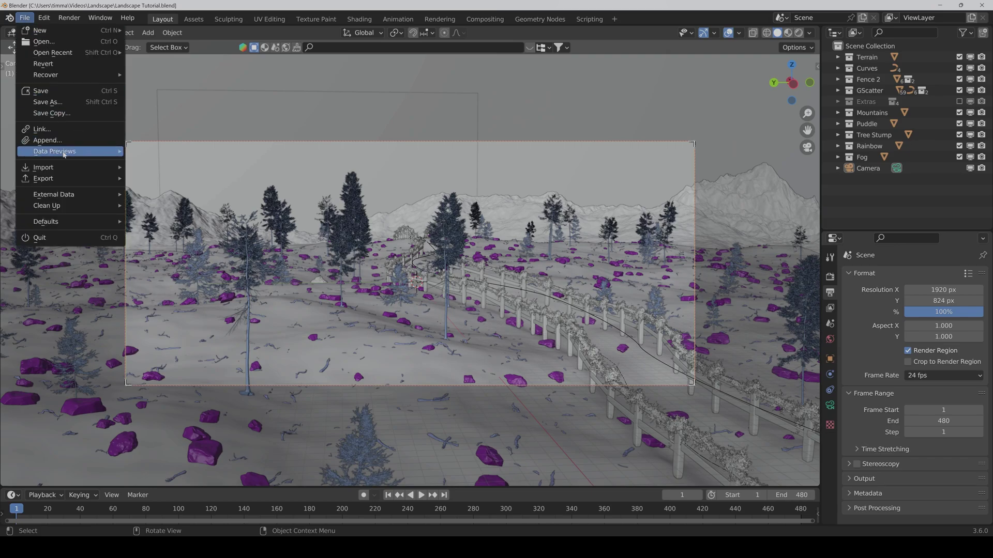
click(48, 140)
double_click(380, 198)
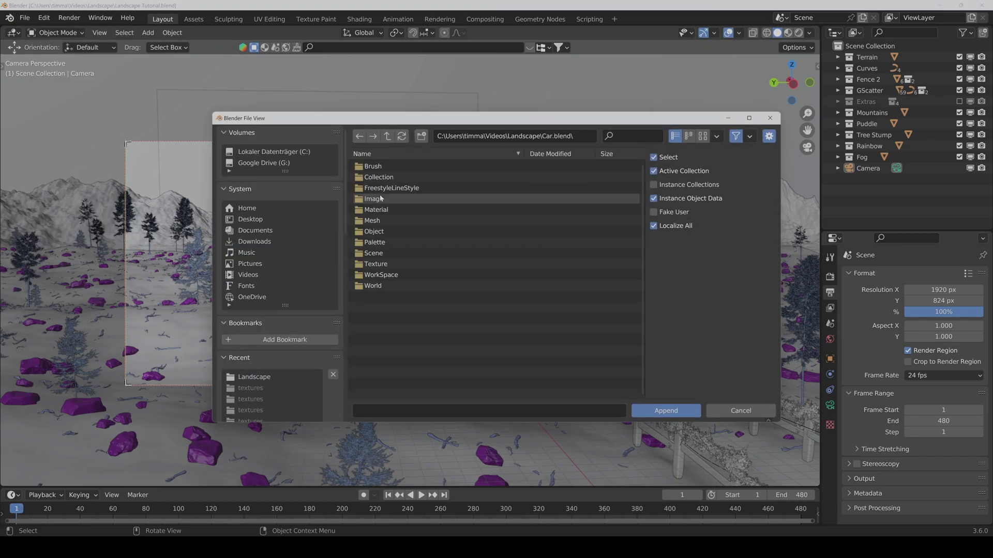
double_click(379, 177)
click(366, 178)
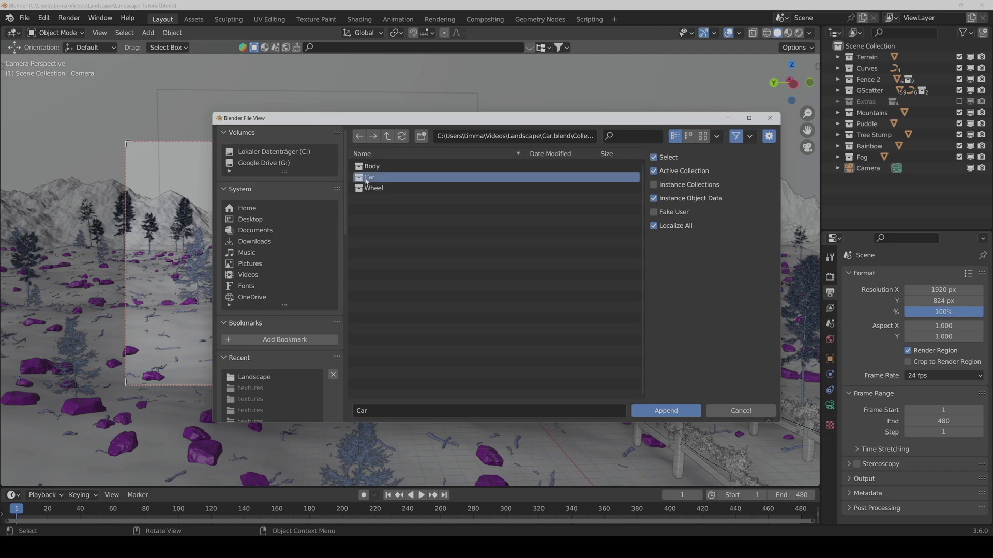
double_click(366, 181)
- Make a linked duplicate of the Path curve from the Curves collection, keeping it in its original position
middle_drag(569, 258, 513, 313)
scroll(517, 279, up, 5)
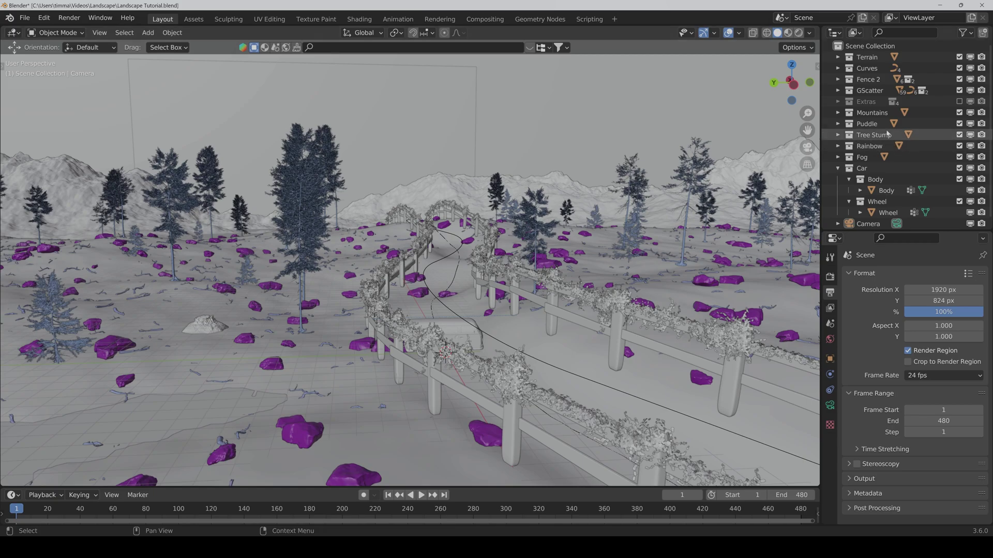
click(838, 68)
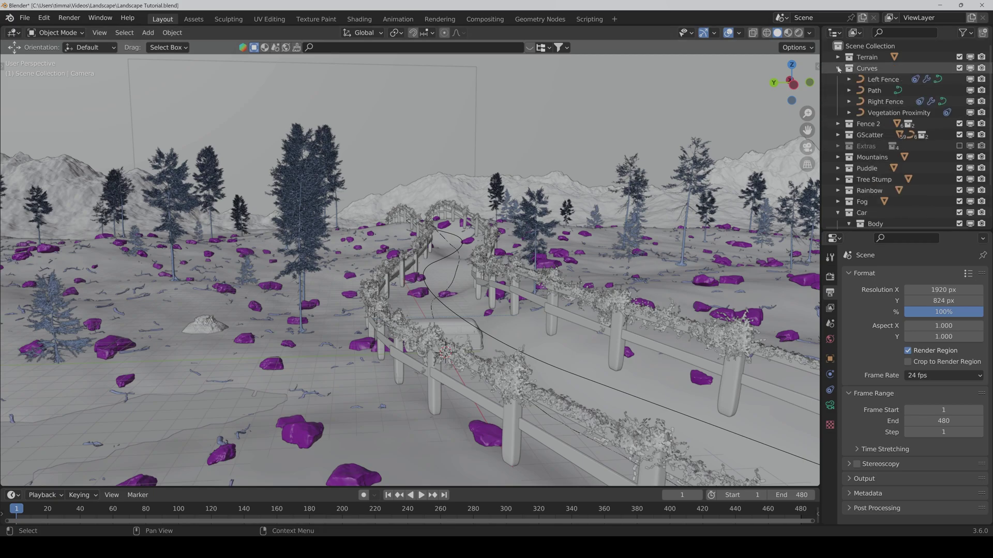
click(867, 93)
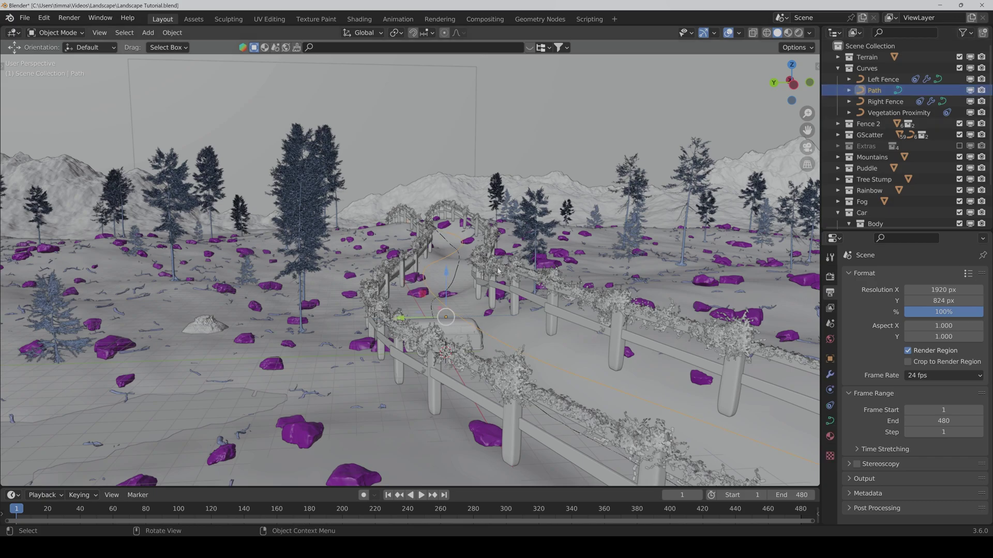
right_click(499, 270)
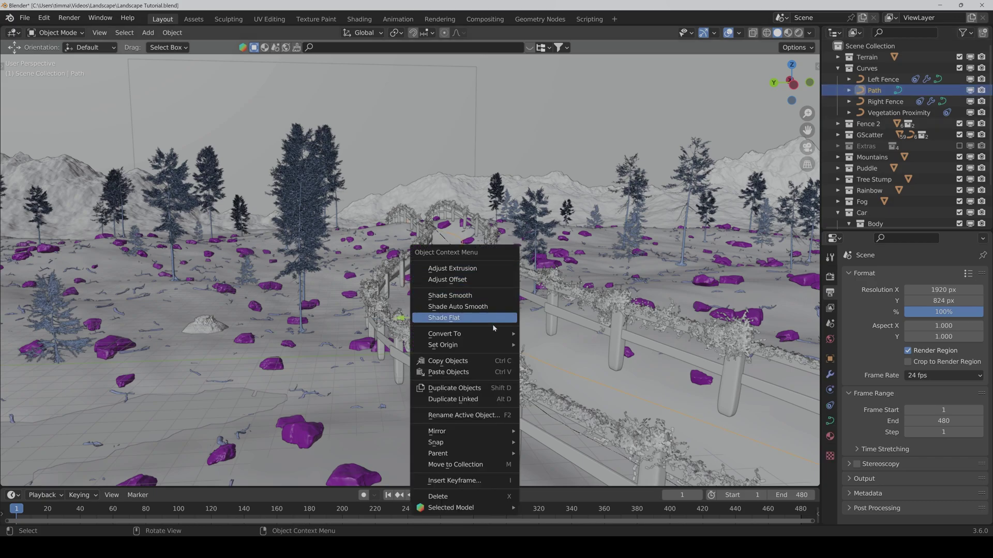
click(473, 400)
right_click(477, 374)
- Add a Copy Transforms constraint to the duplicated path curve with Path as its target
shift+middle_drag(477, 374, 516, 368)
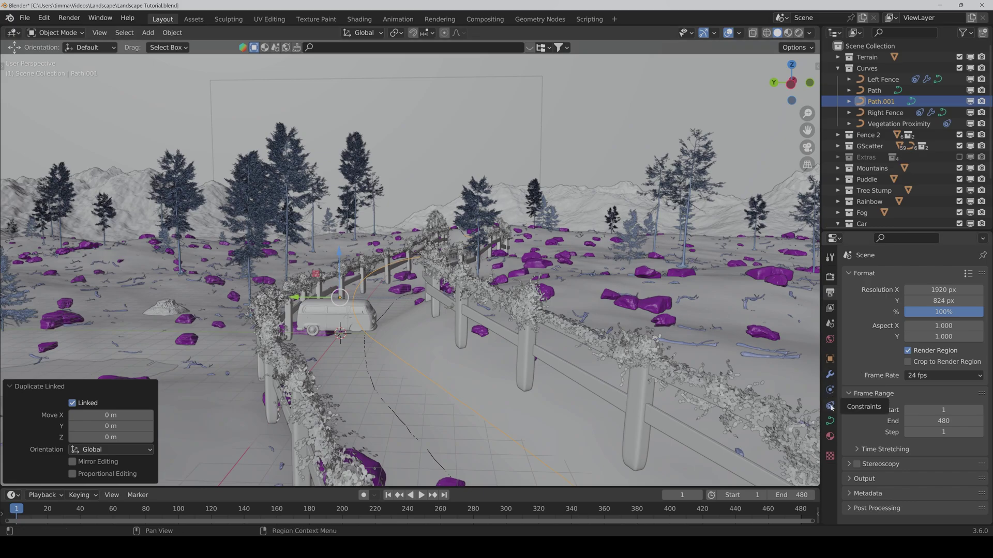
click(831, 407)
click(903, 277)
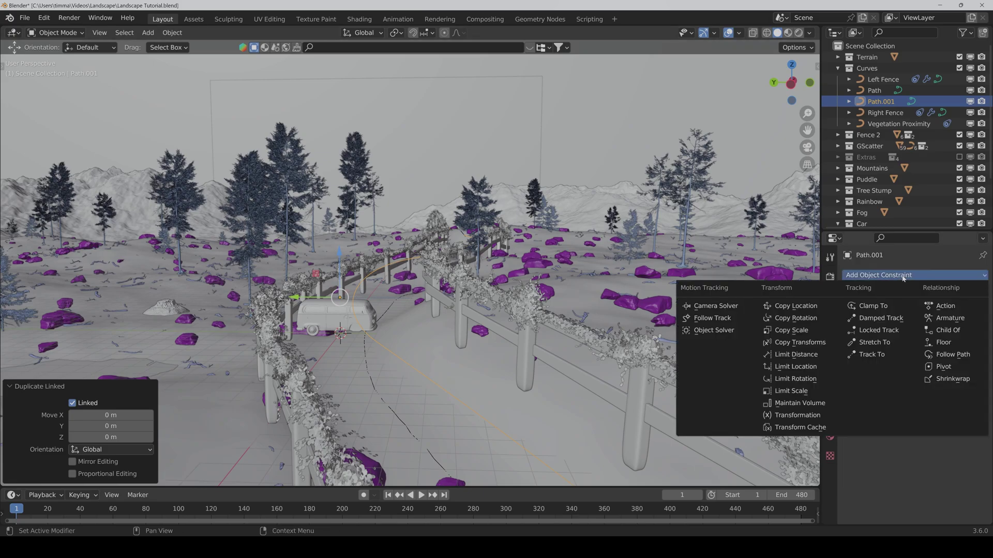
click(800, 342)
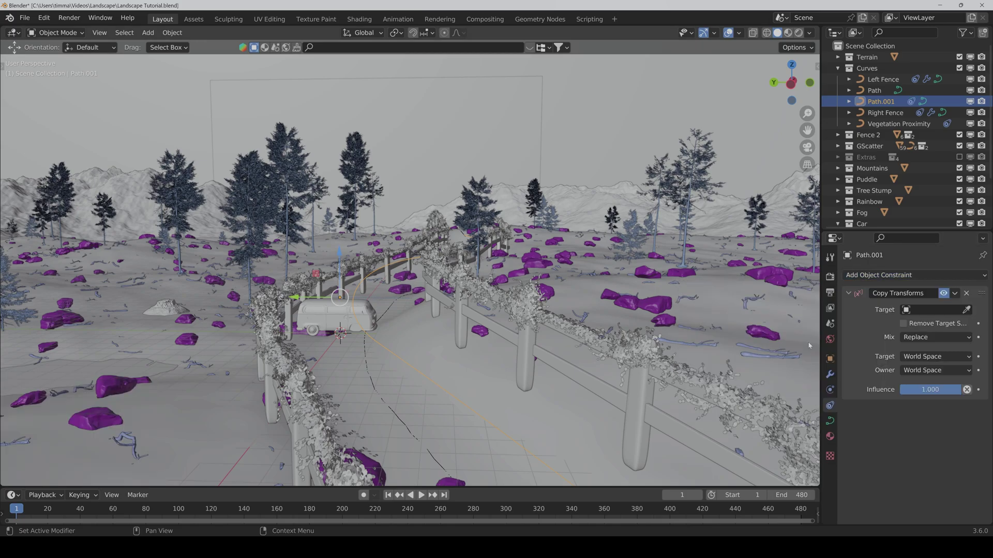
click(966, 310)
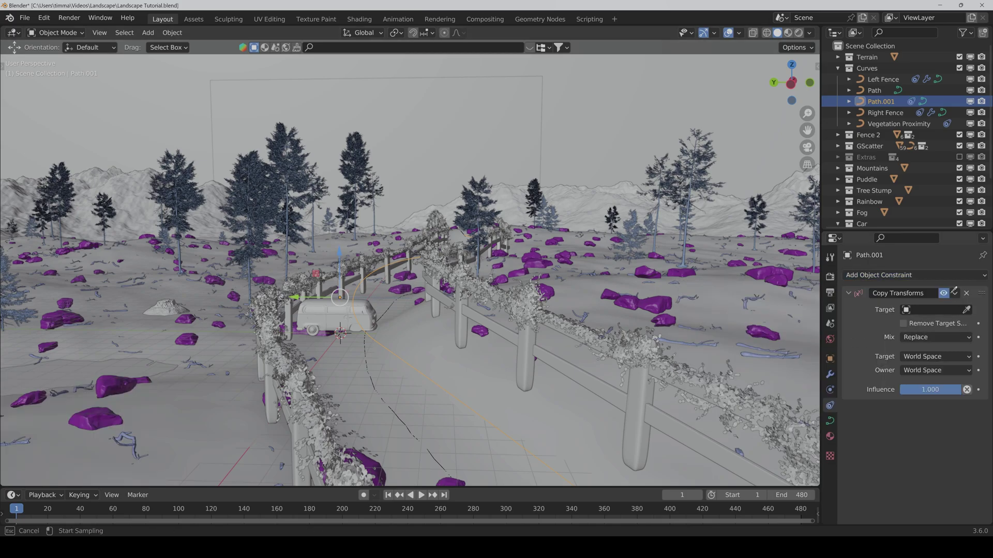
click(878, 92)
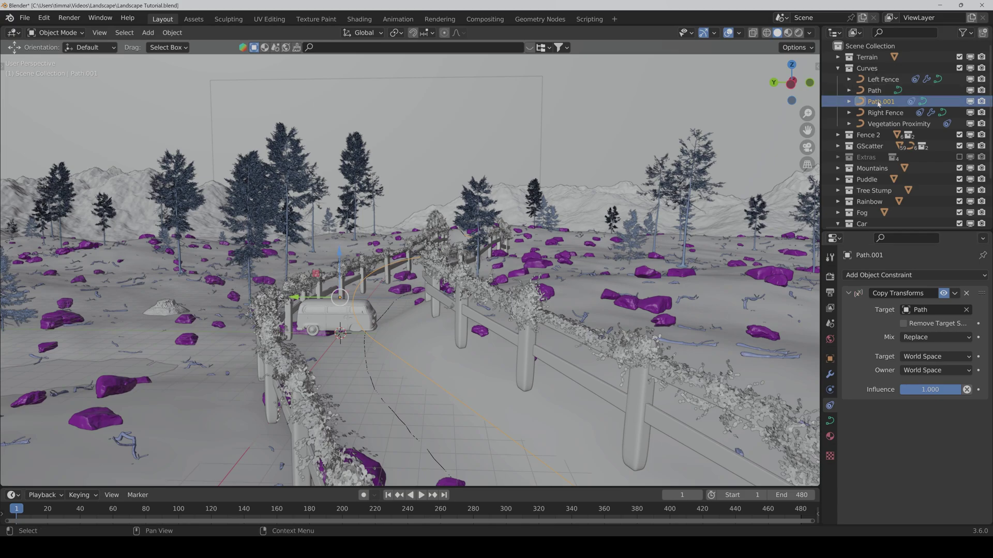
- Rename the duplicated path curve in the Curves collection as Car Animation
double_click(878, 103)
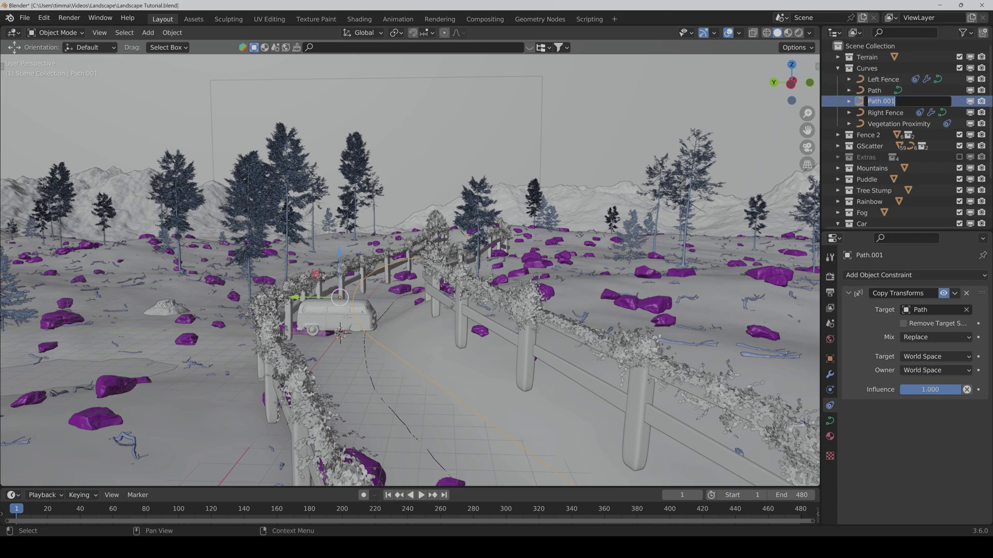
text(Car Animation)
key(Return)
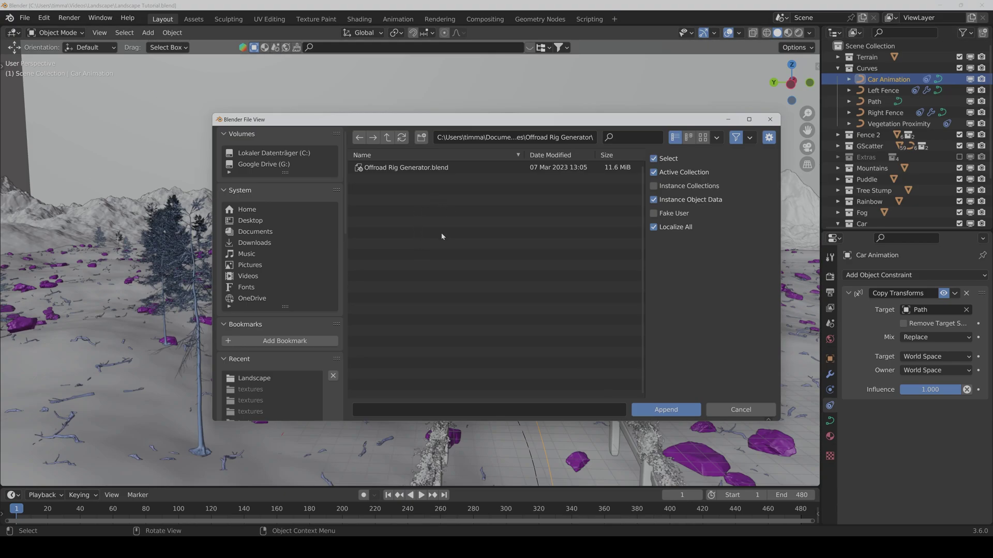
- Append the Blenderesse_Offroad_Rig_Generator_V04 node tree from Offroad Rig Generator.blend
double_click(408, 168)
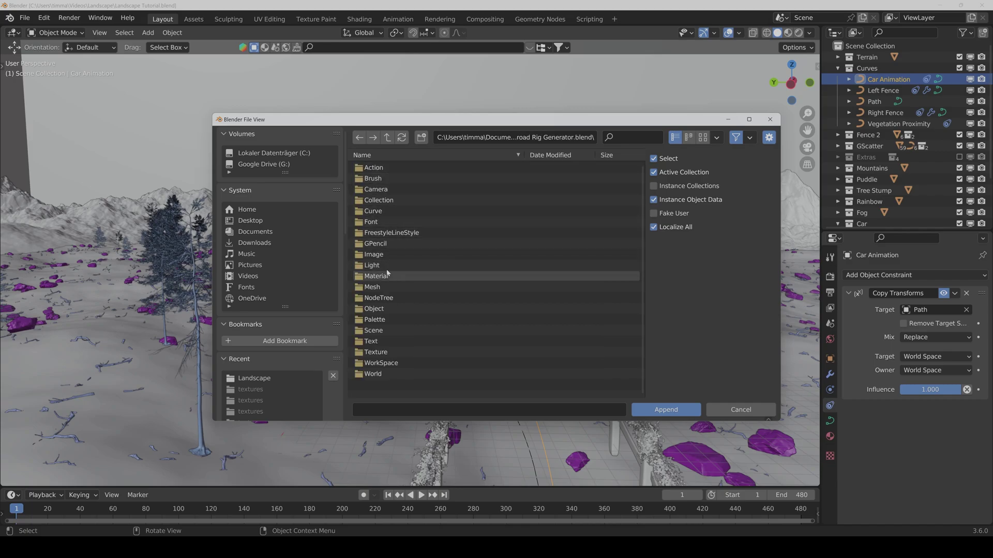
double_click(381, 298)
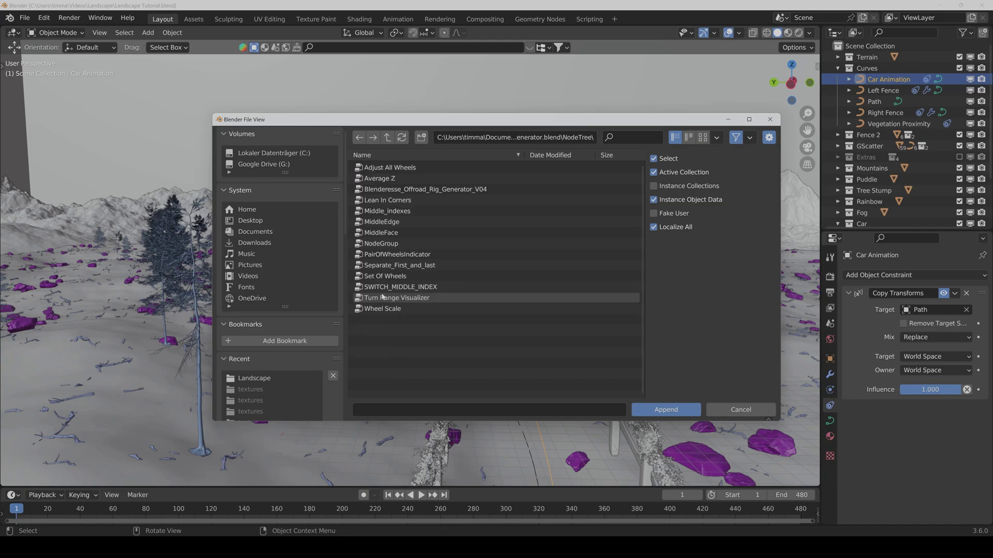
double_click(383, 191)
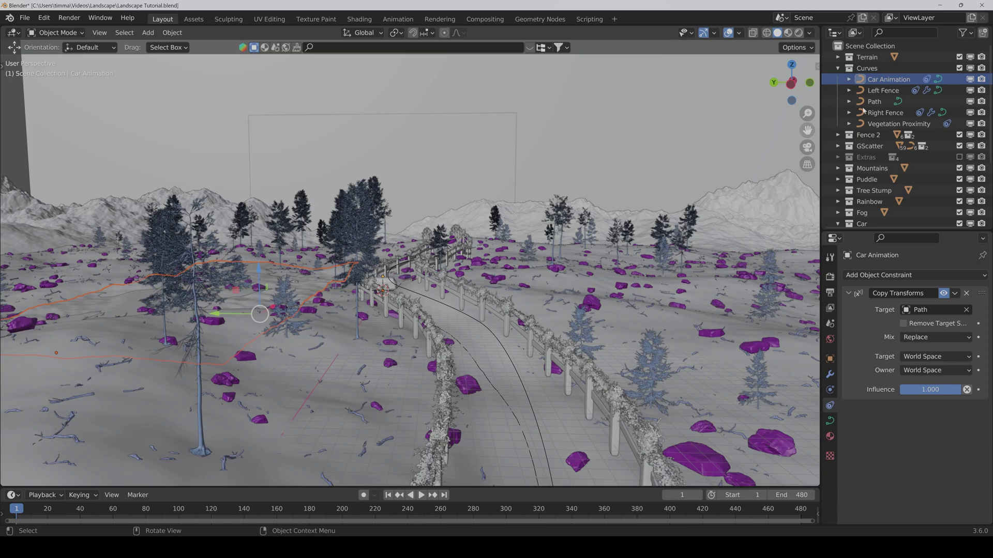
- Delete the Collision_Objects collection together with its Ground object, and delete the Annotations object
scroll(884, 163, down, 5)
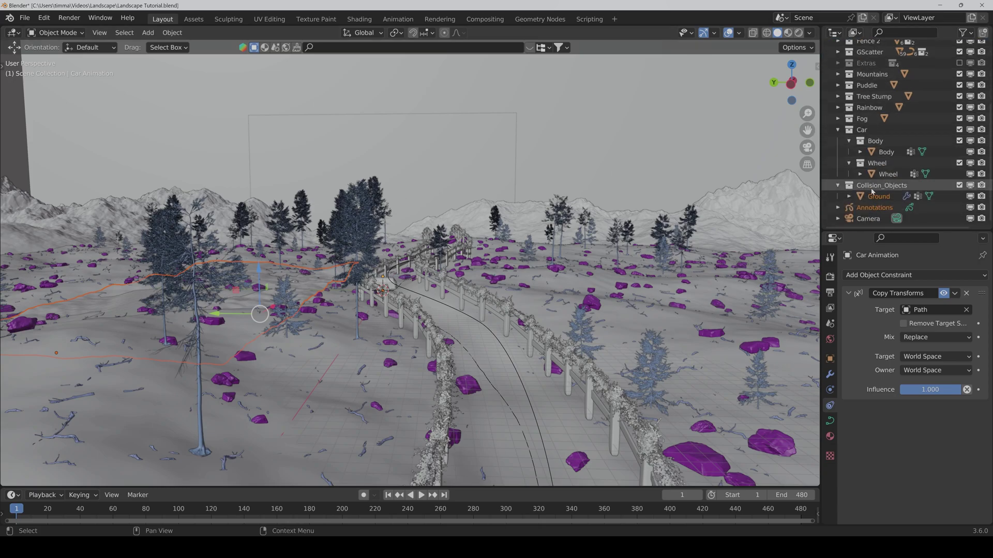
click(873, 187)
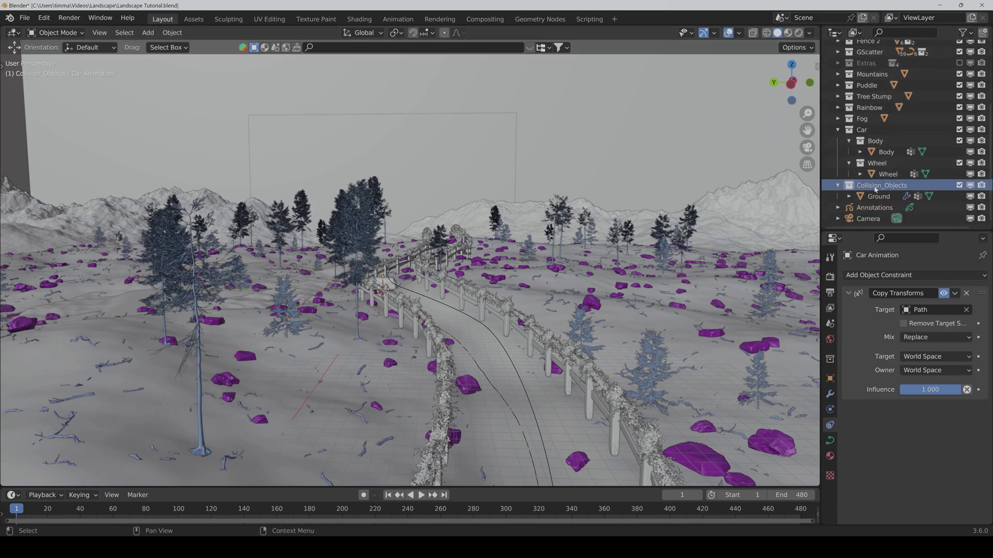
right_click(875, 190)
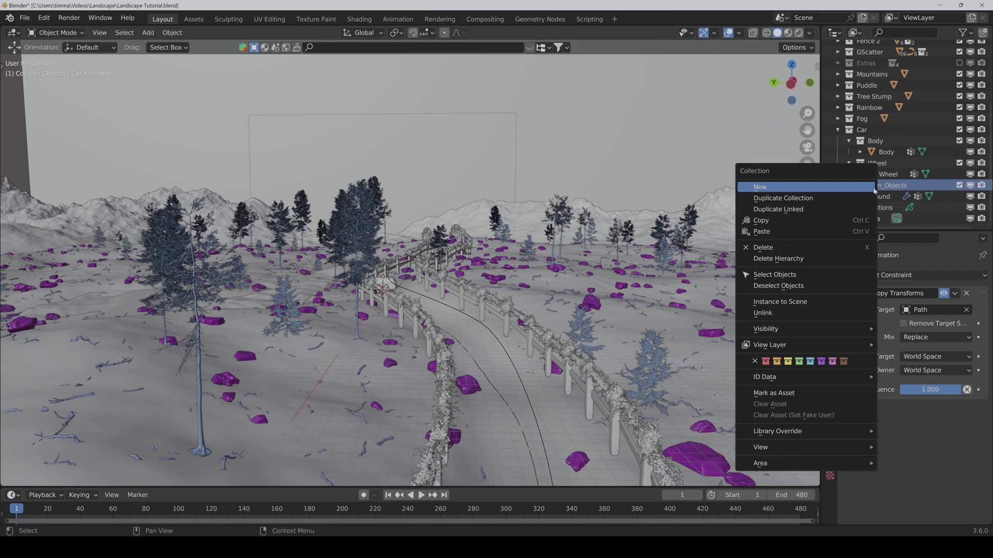
click(833, 258)
click(871, 208)
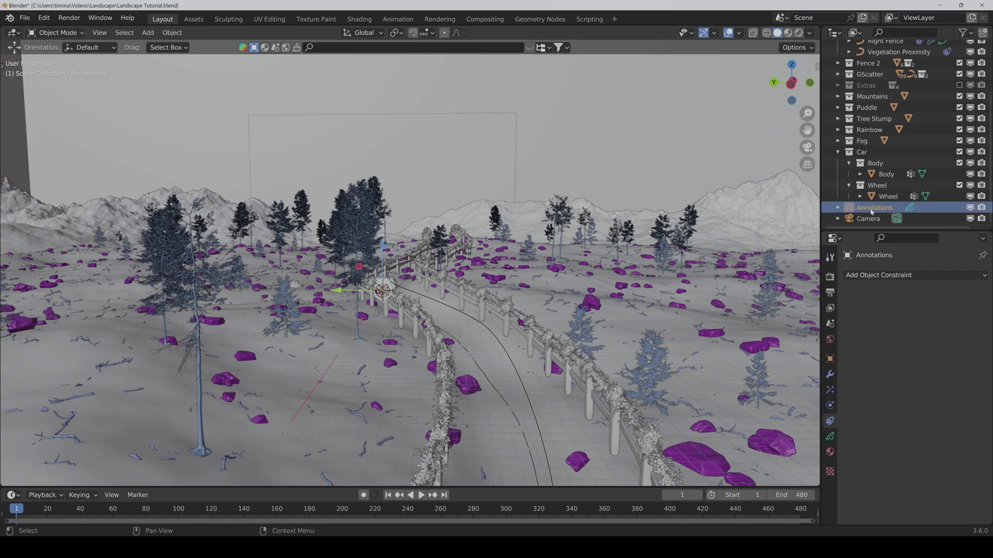
key(Delete)
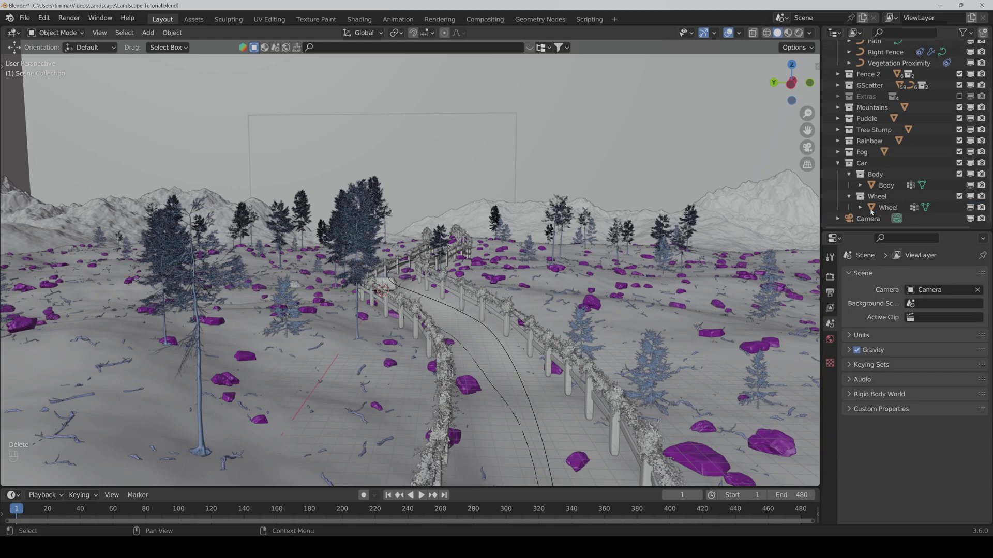
- Add a Geometry Nodes modifier to the Car Animation curve and assign it the Blenderesse_Offroad_Rig_Generator_V04 node group
middle_drag(672, 258, 569, 238)
middle_drag(750, 207, 621, 214)
scroll(884, 174, up, 3)
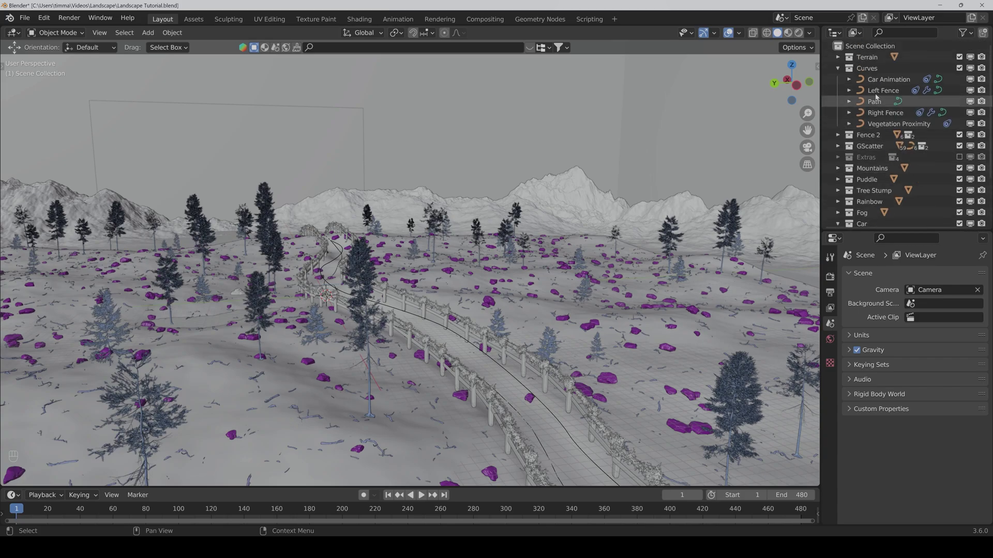
click(884, 80)
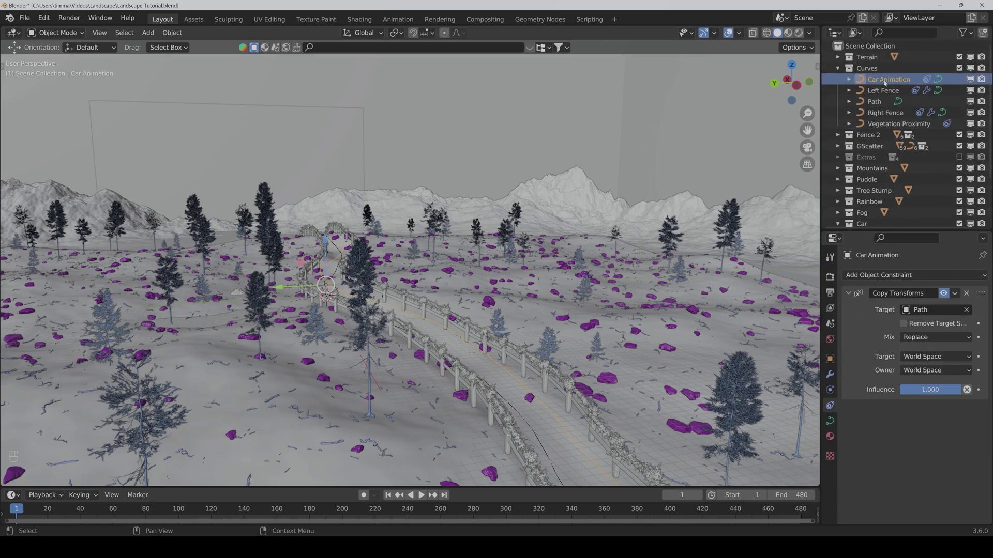
click(831, 378)
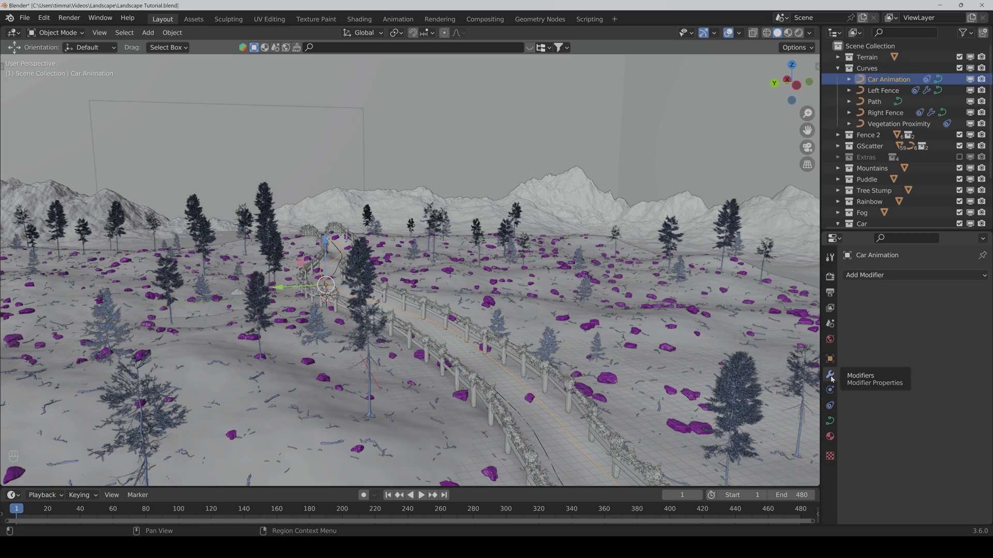
click(877, 277)
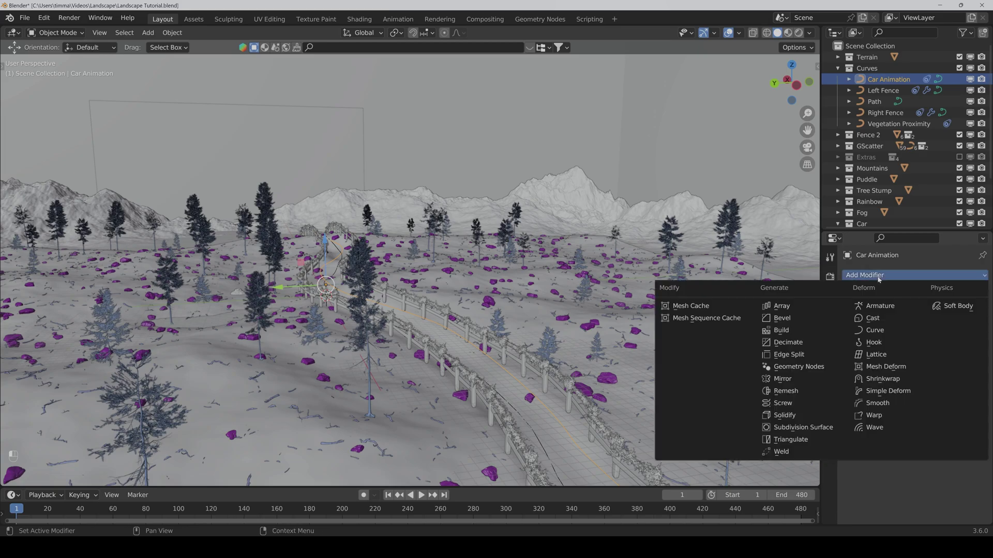
click(811, 369)
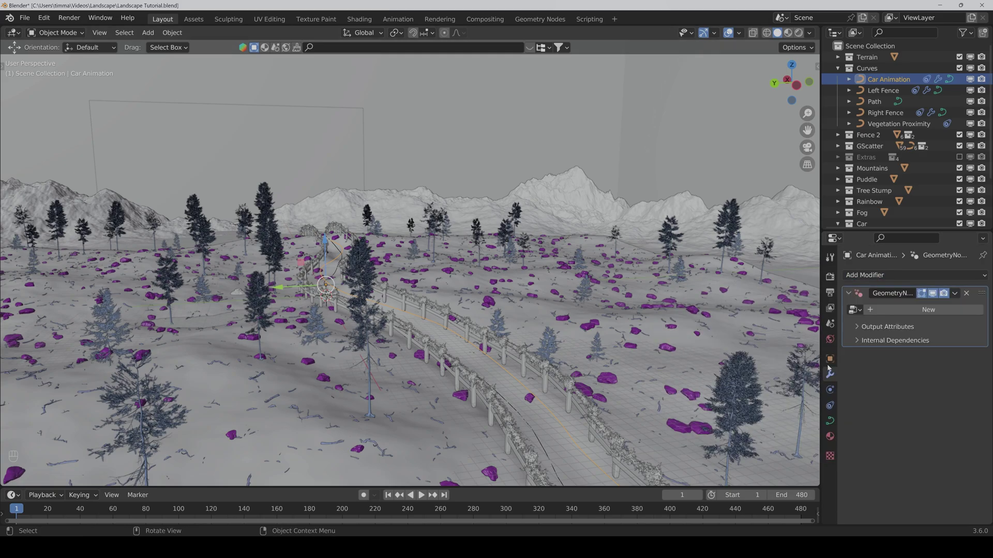
click(854, 310)
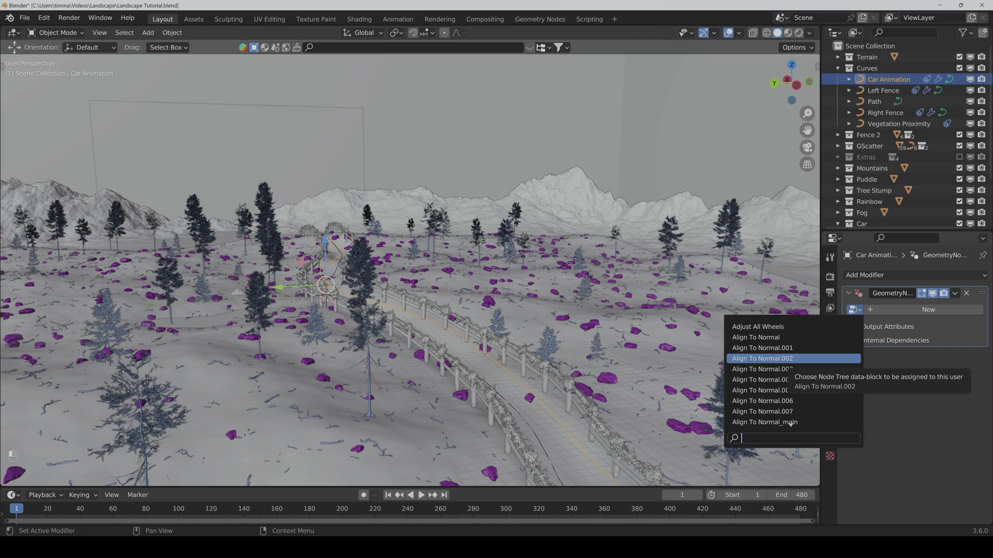
text(blender)
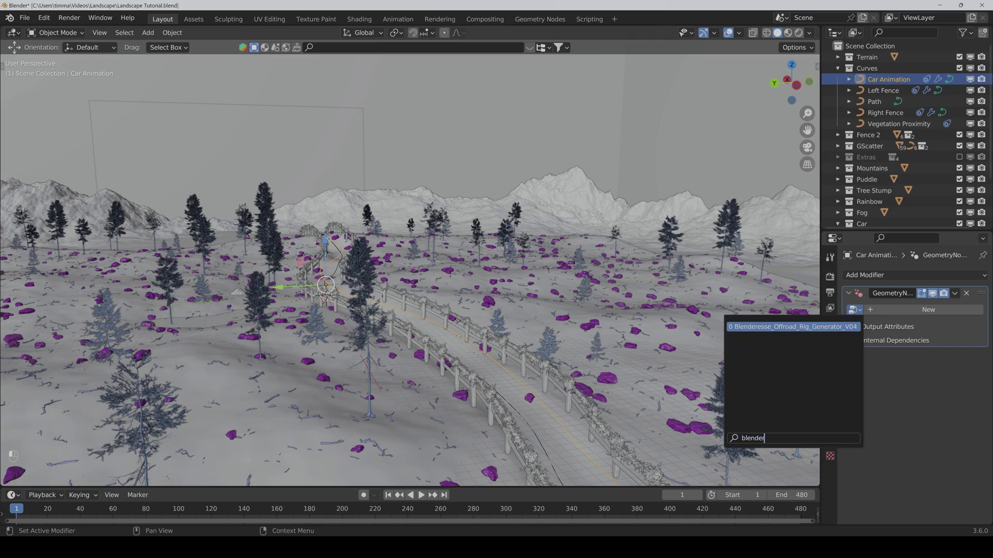
key(Return)
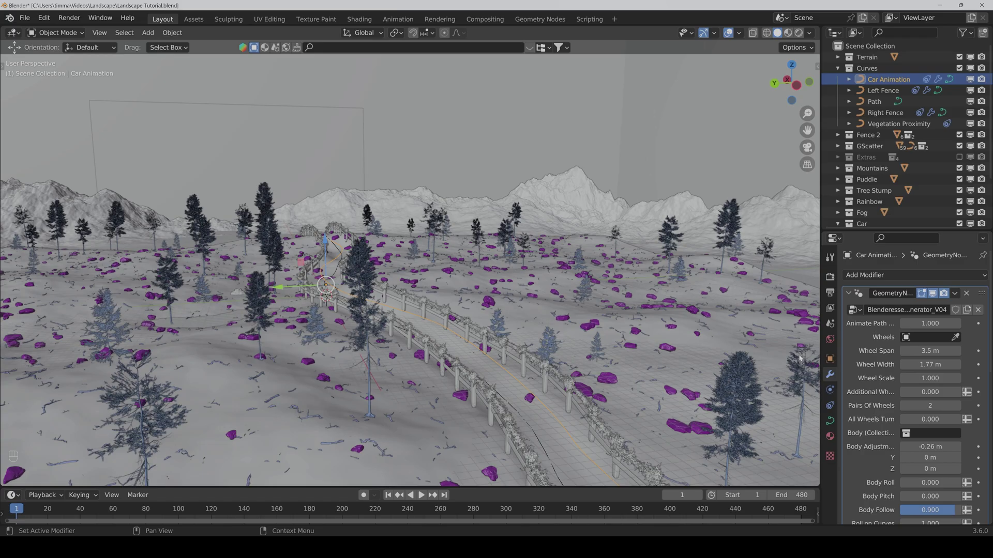
- Set the Wheel object as the Wheels input of the Car Animation curve's rig modifier
middle_drag(766, 336, 611, 237)
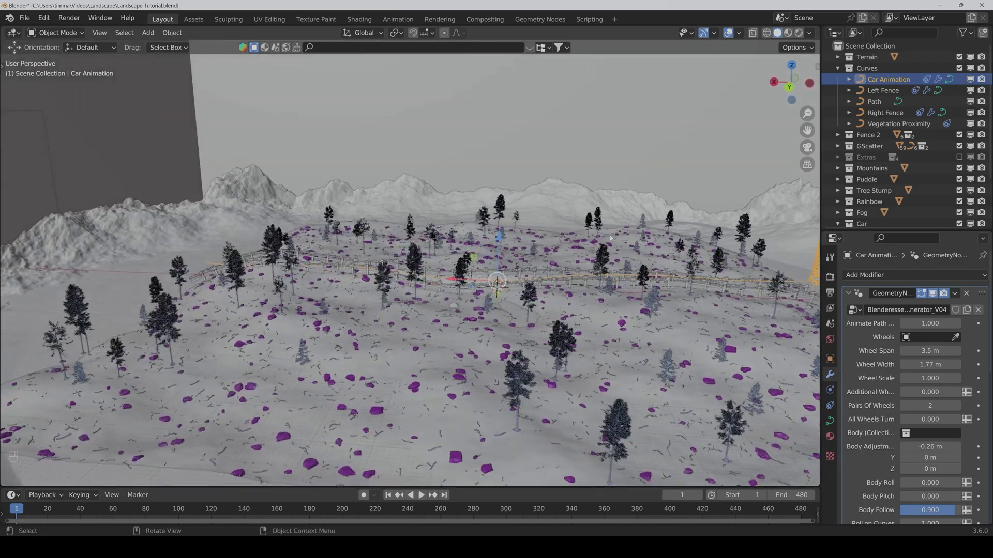
drag(807, 130, 446, 153)
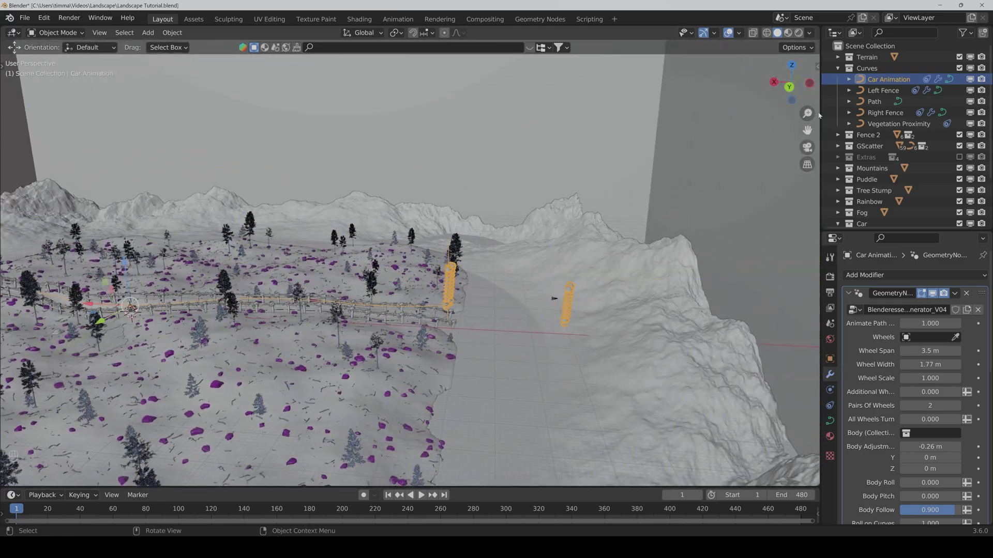
drag(807, 114, 807, 96)
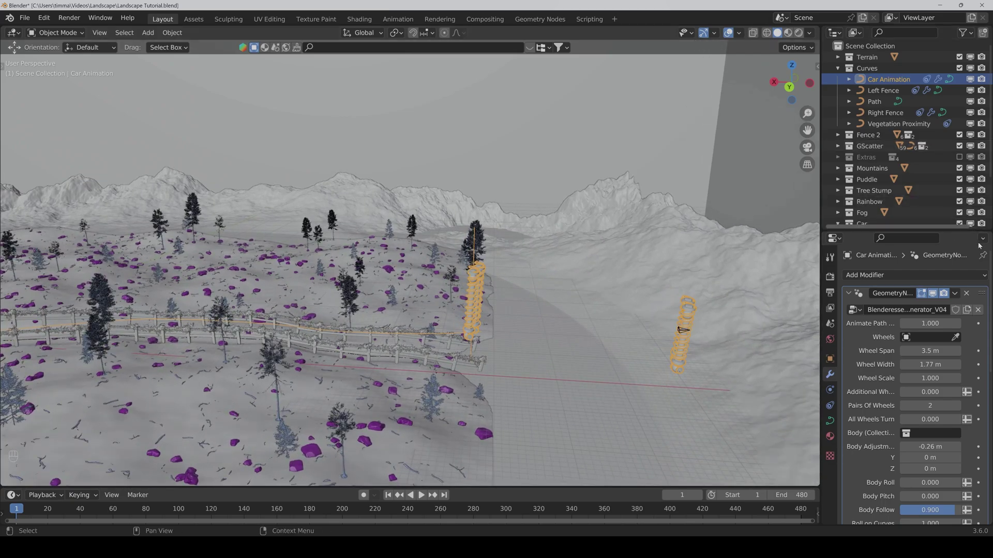
scroll(889, 181, down, 3)
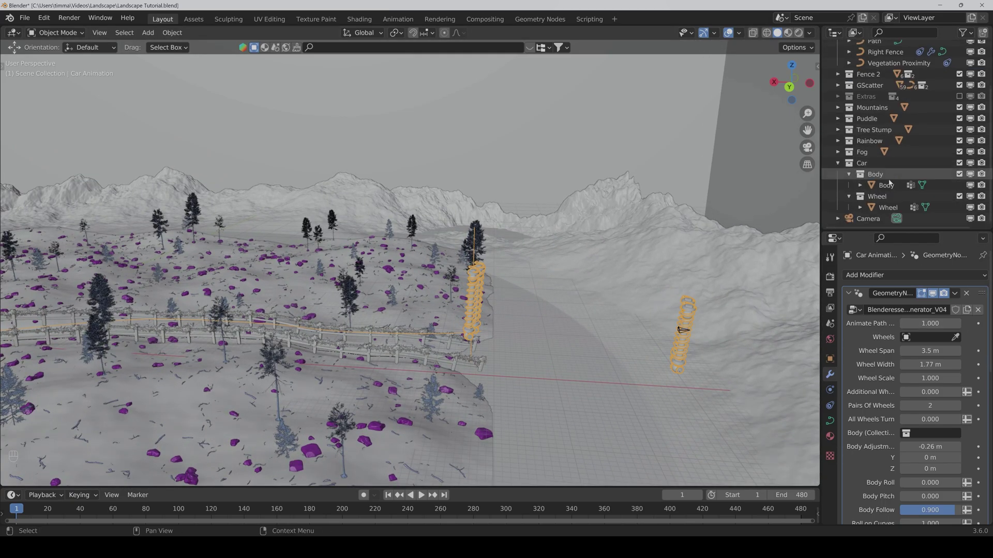
click(956, 337)
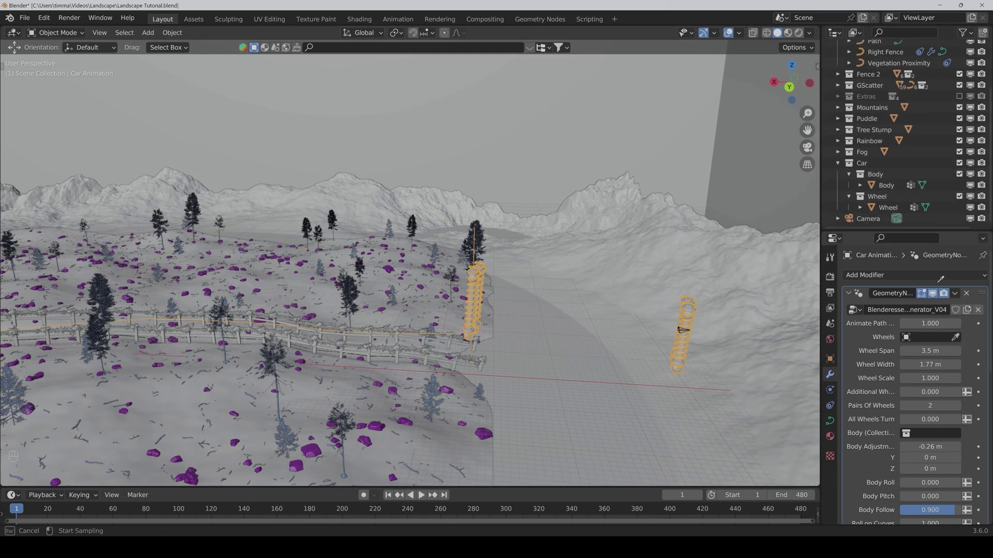
click(888, 207)
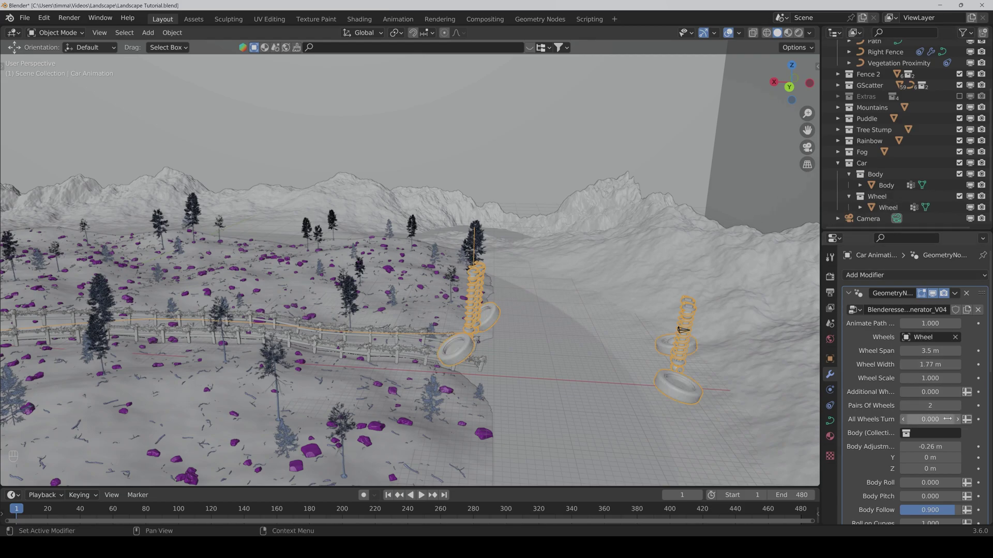
- Set the Body collection as the rig modifier's Body input
click(931, 434)
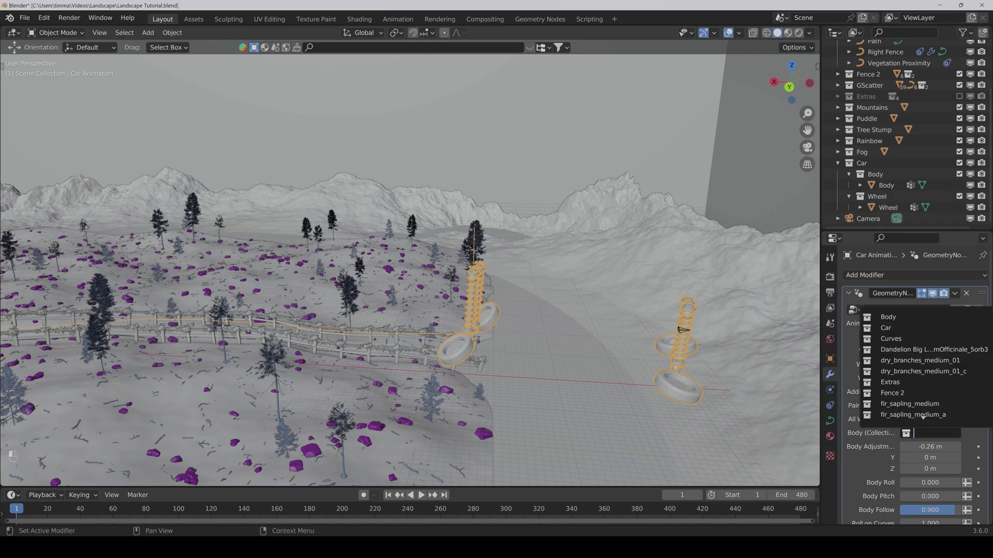
key(Up)
key(Up)
key(Up)
key(Up)
click(886, 321)
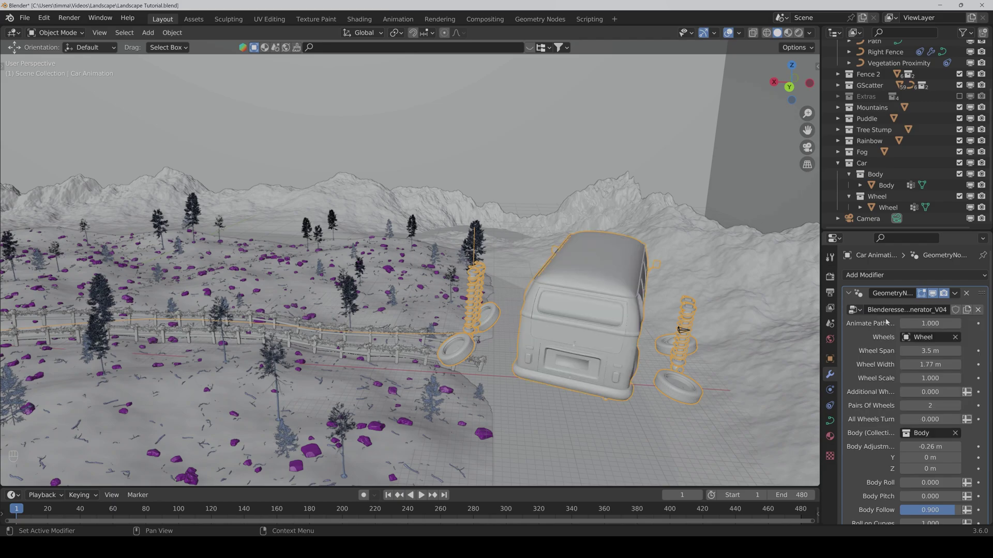
- Set the Body object's location to 0 m and its rotation to 0° on all three axes
click(885, 185)
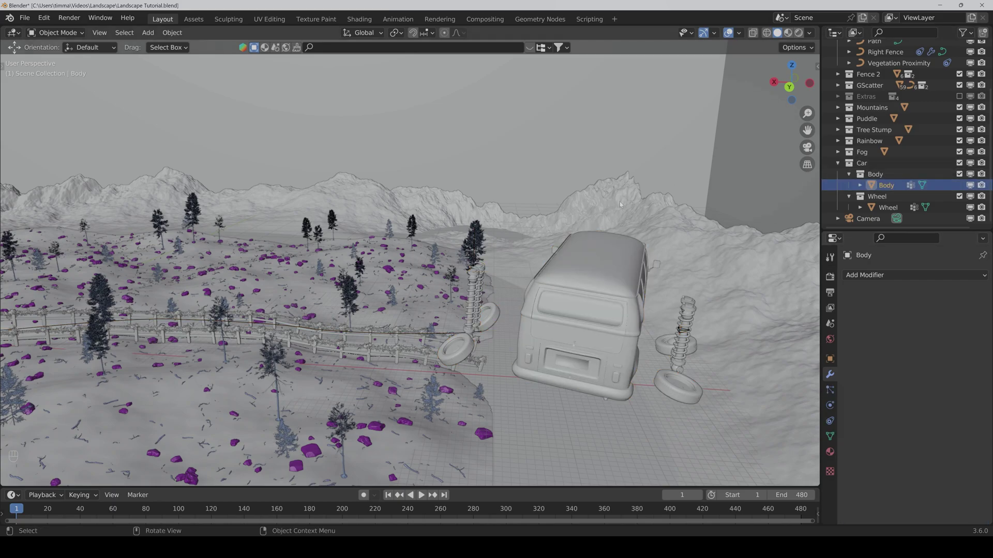
key(n)
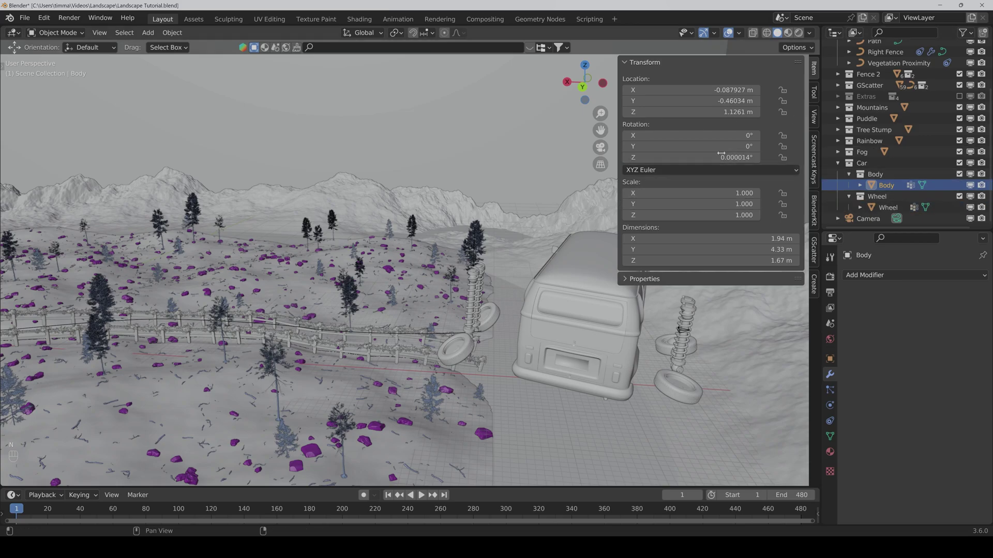
drag(724, 90, 724, 111)
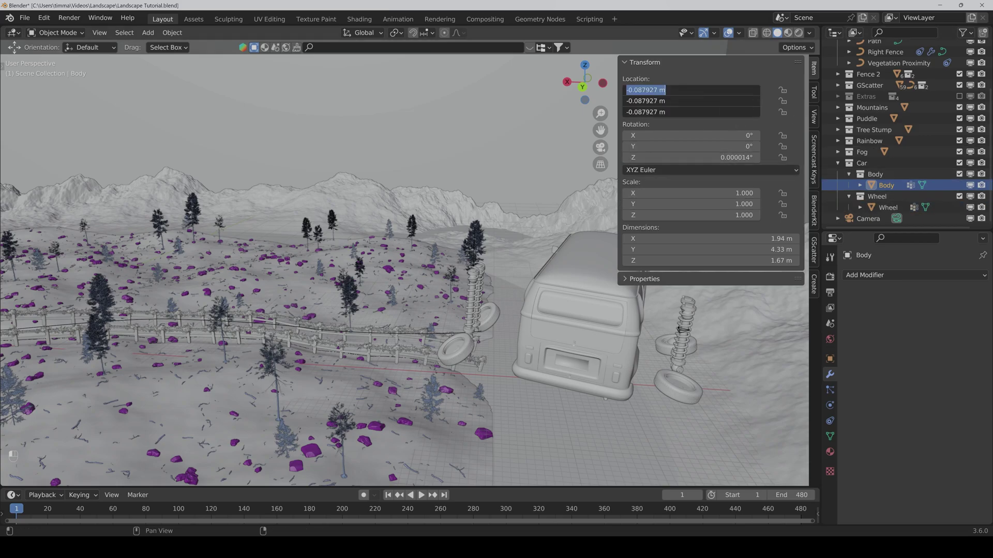
text(0)
key(Return)
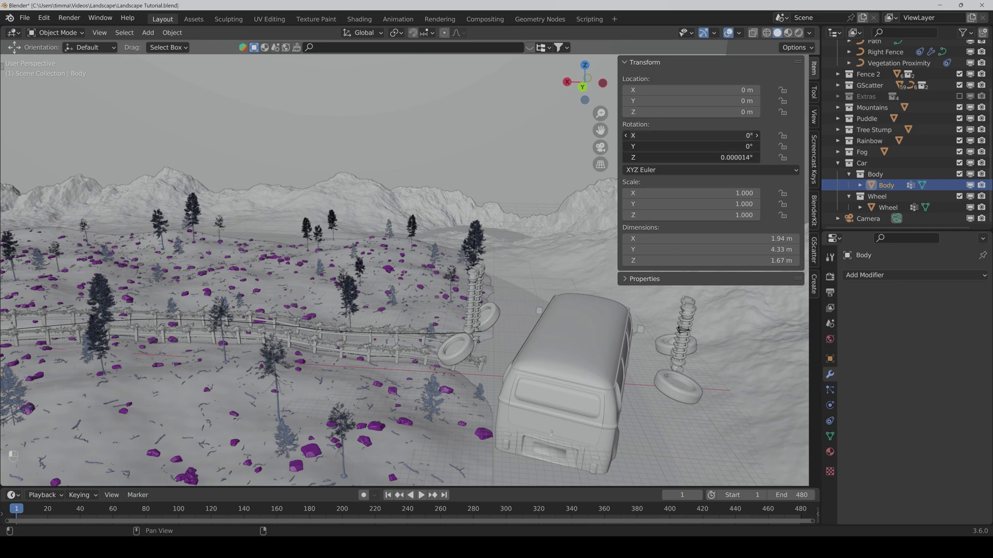
drag(724, 135, 724, 157)
text(0)
key(Return)
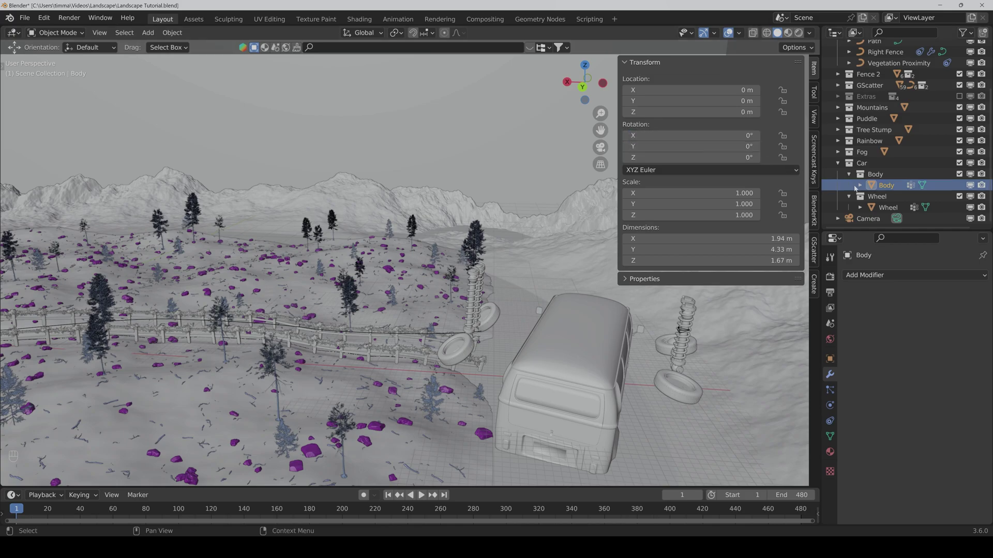
- Set the Wheel object's location to 0 m on all axes and its Z rotation to 0°
click(887, 207)
drag(724, 90, 724, 112)
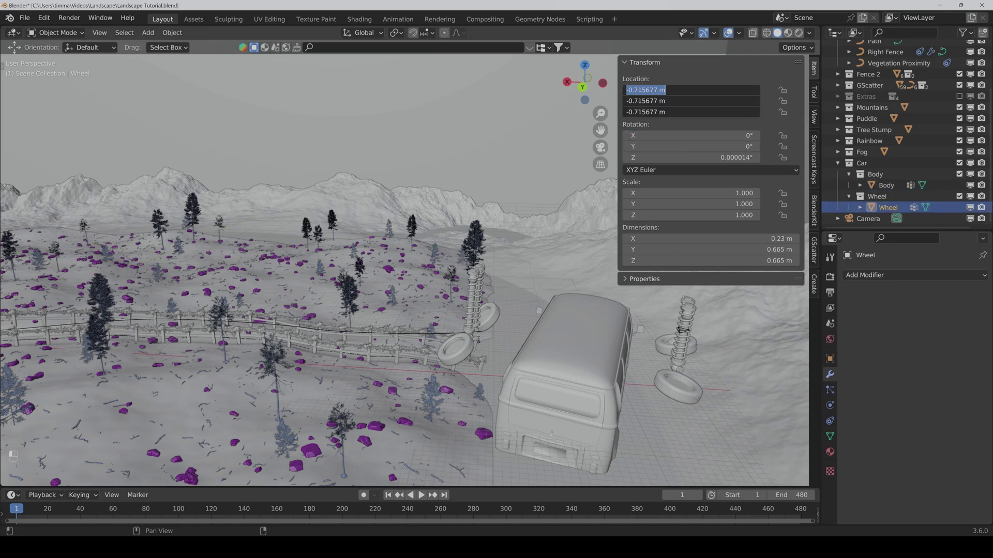
text(0)
key(Return)
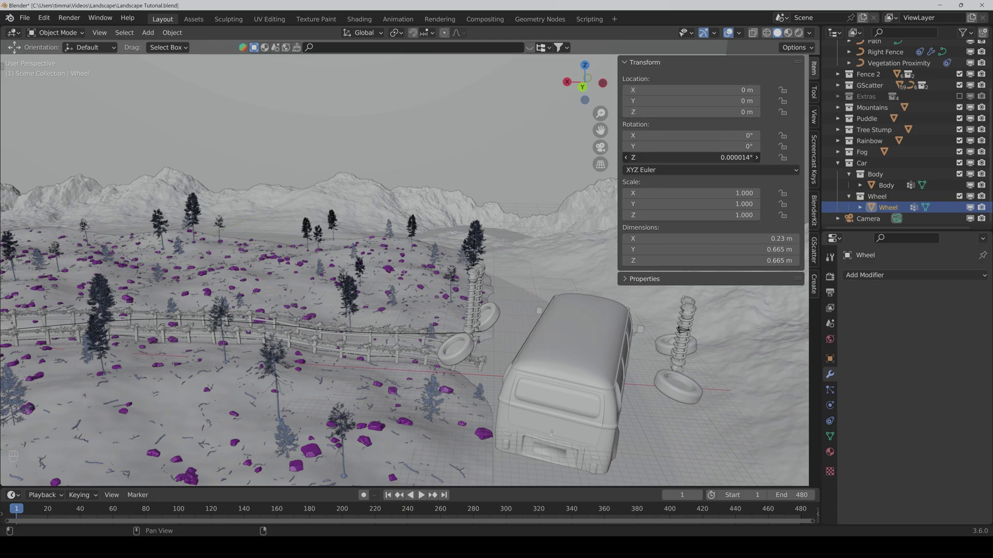
double_click(724, 157)
text(0)
key(Return)
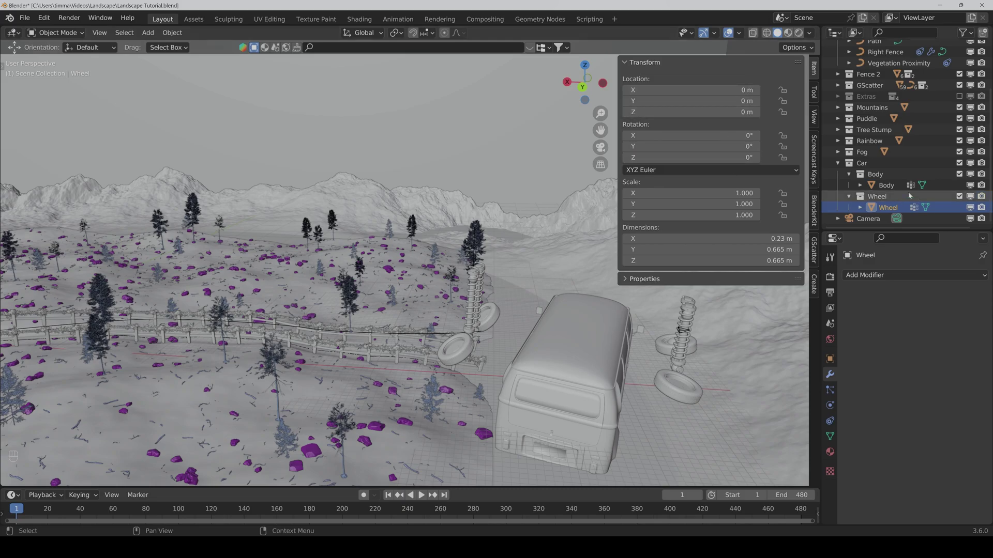
- Set the Body object's Z rotation to 90° and apply its rotation
click(886, 185)
double_click(724, 157)
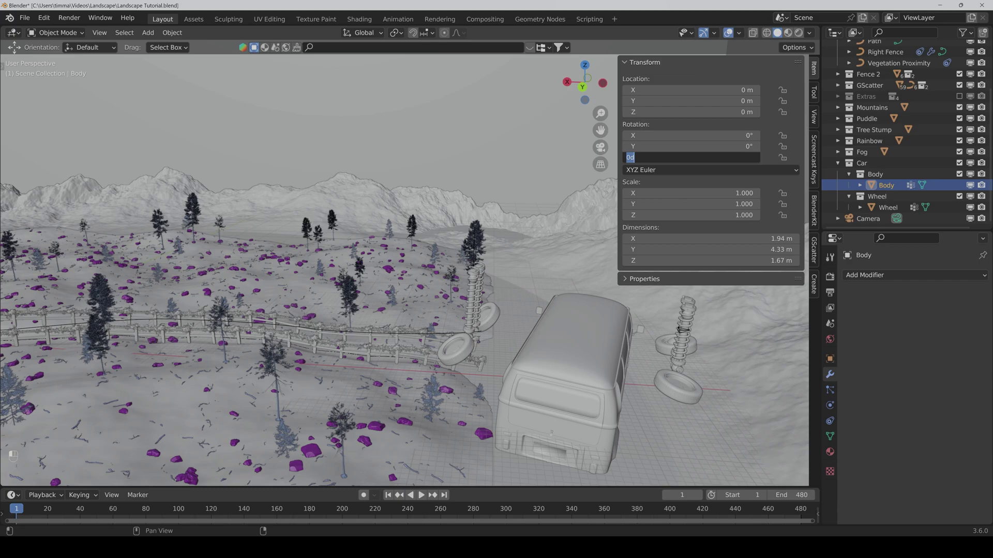
text(90)
key(Return)
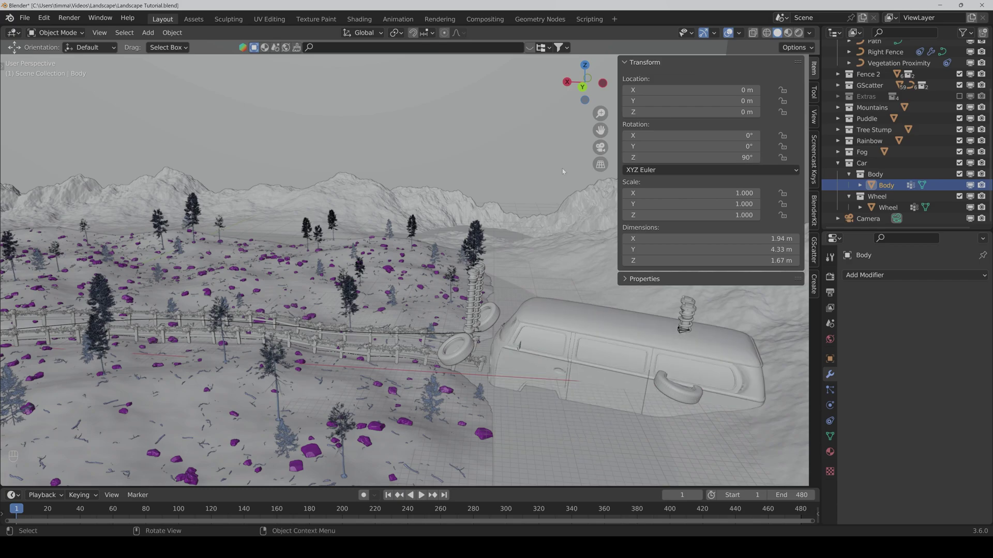
key(ctrl+a)
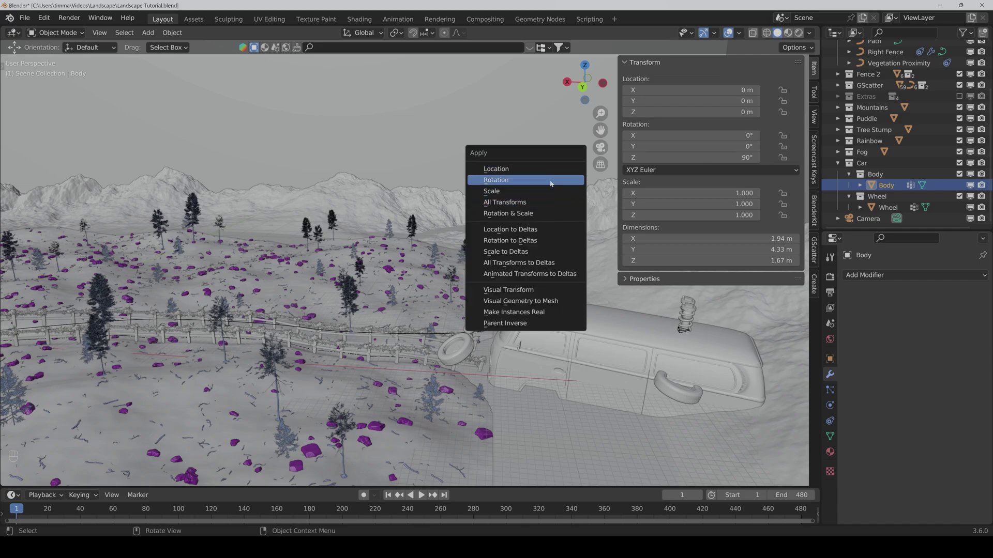
click(551, 182)
- Set the Wheel object's Z rotation to 90° and apply its rotation
click(888, 207)
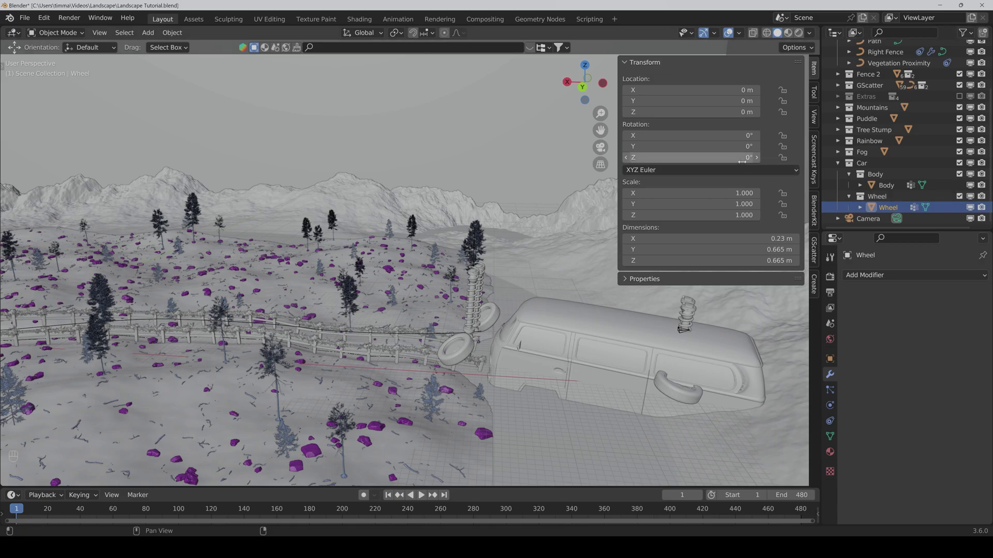
click(687, 157)
text(90)
key(Return)
key(ctrl+a)
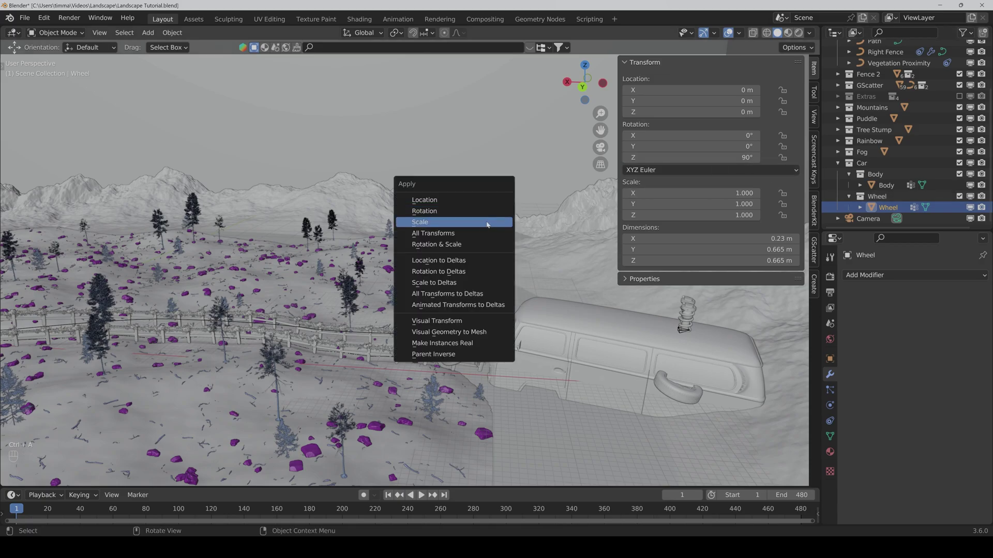
click(486, 214)
- Examine the path curve and its fences next to the van to compare the vehicle's size with the road
middle_drag(486, 214, 485, 354)
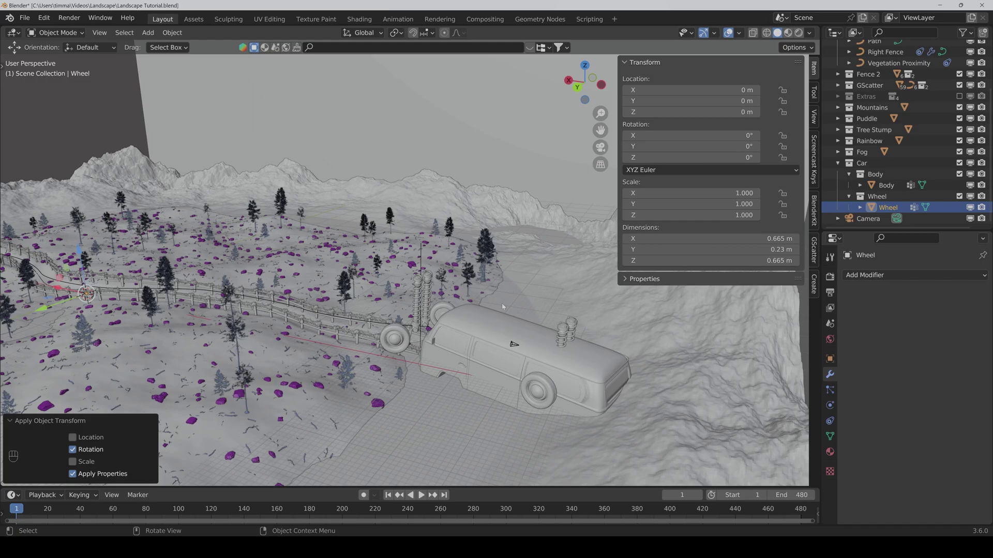
middle_drag(599, 136, 387, 316)
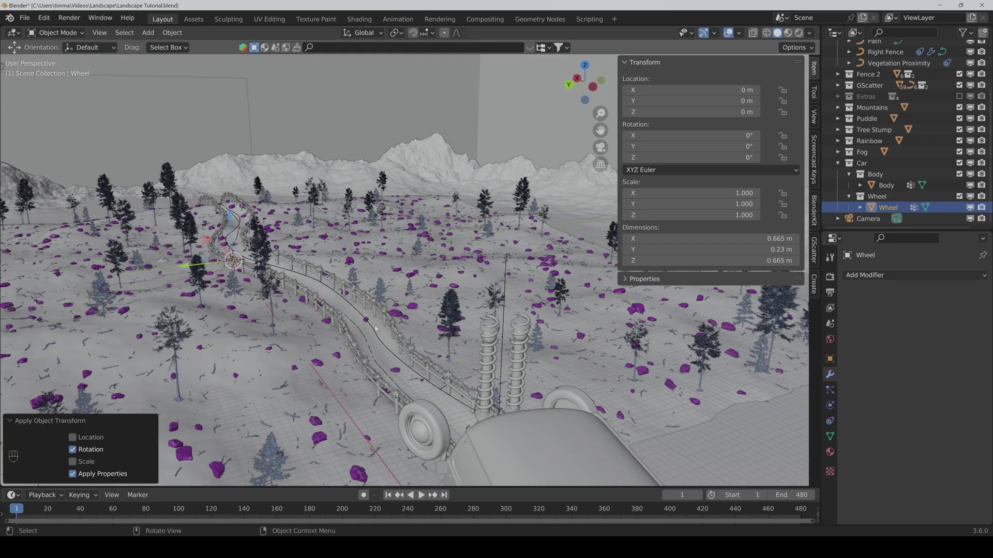
click(302, 278)
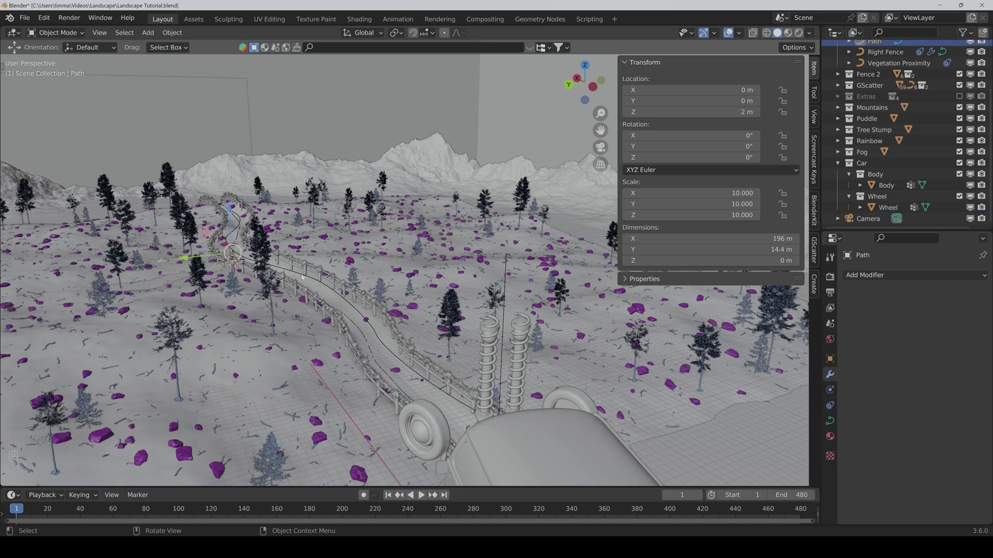
scroll(838, 194, up, 5)
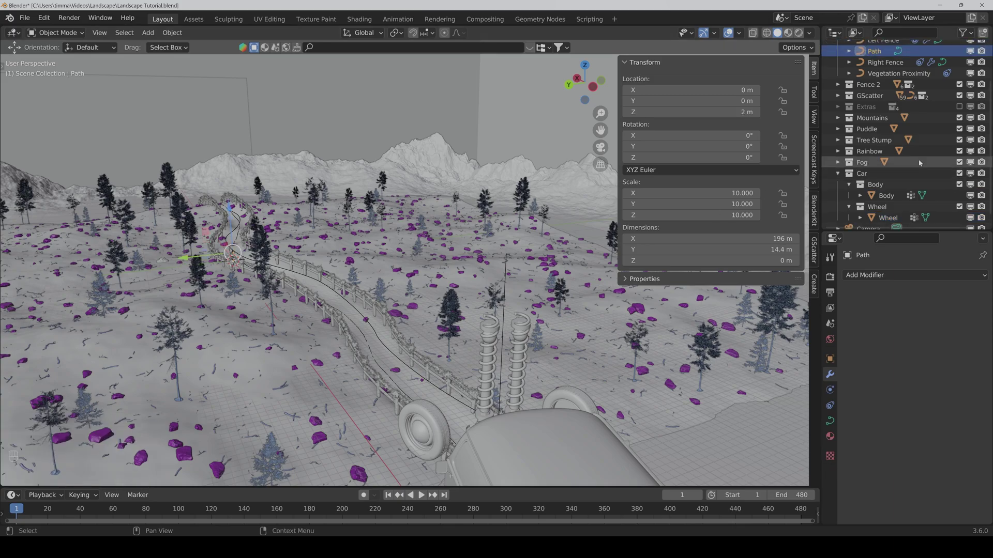
middle_drag(337, 290, 320, 323)
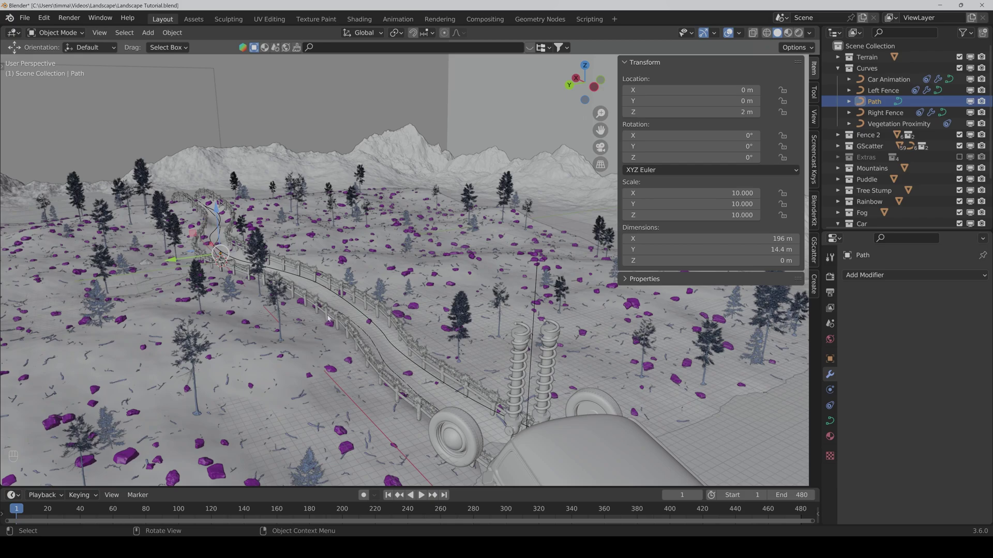
scroll(900, 155, down, 3)
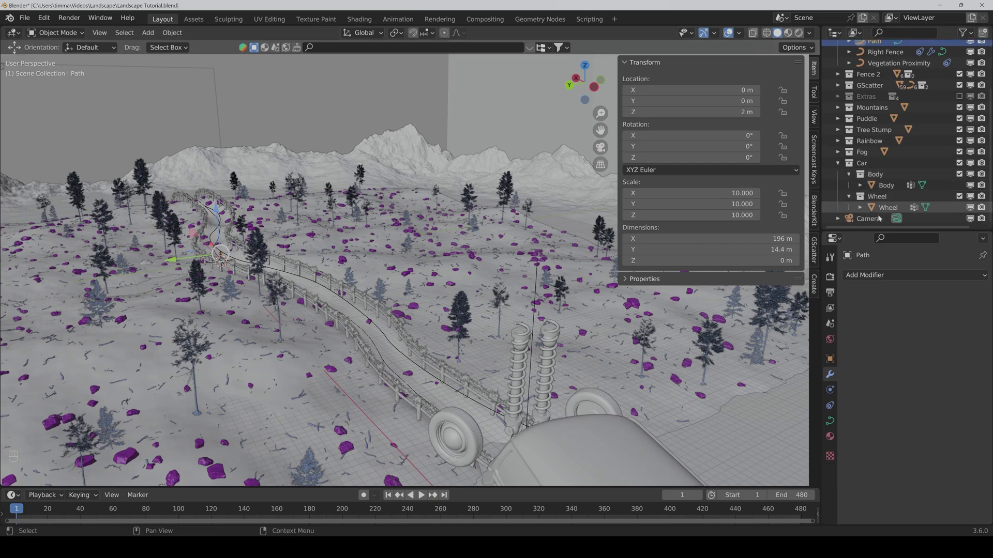
middle_drag(353, 314, 496, 330)
scroll(495, 330, up, 3)
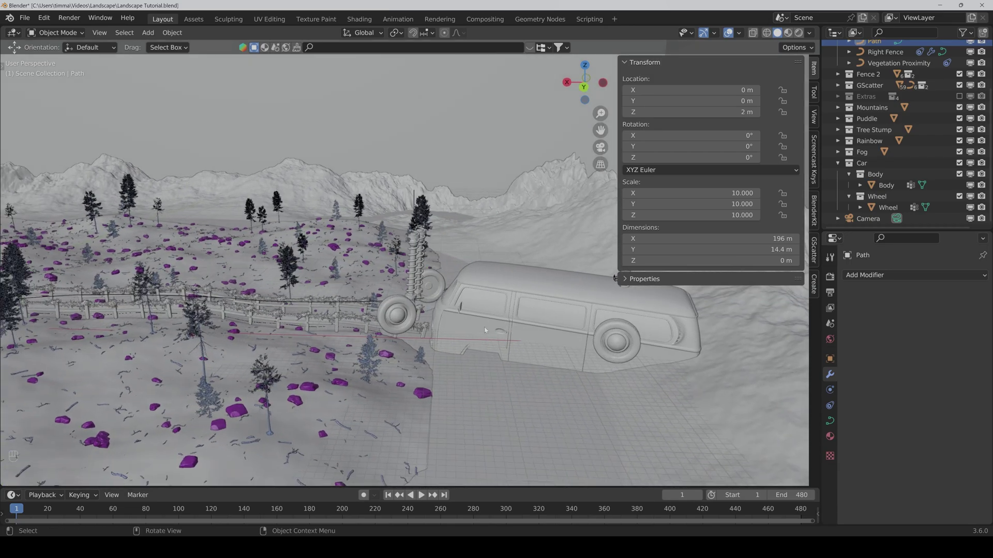
- Scale the Body and Wheel objects together by a factor of 0.25
click(889, 187)
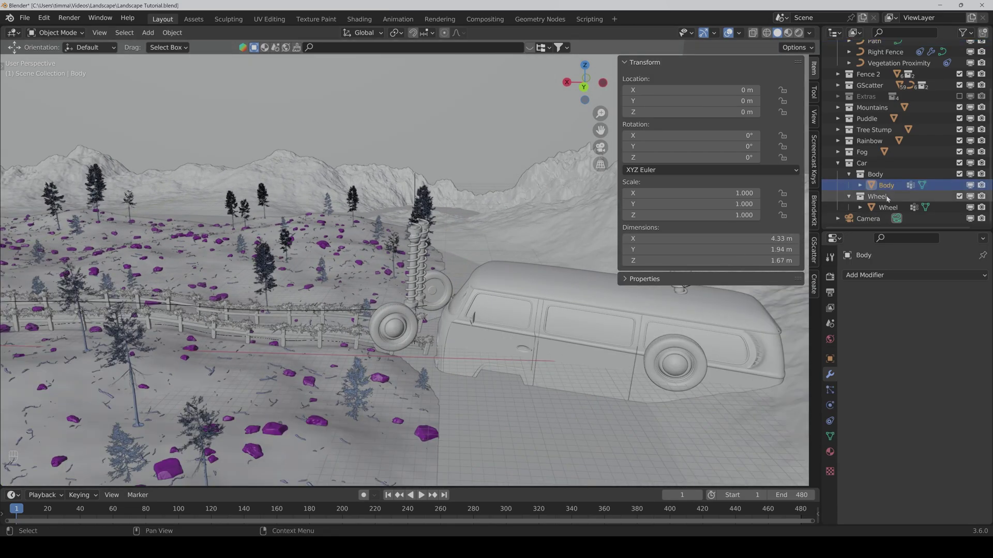
shift+click(886, 207)
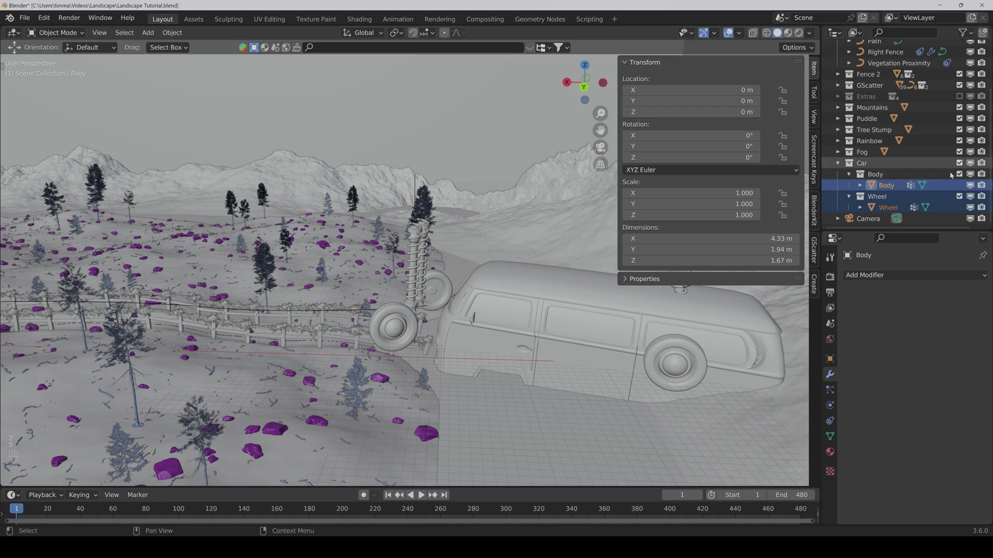
text(s)
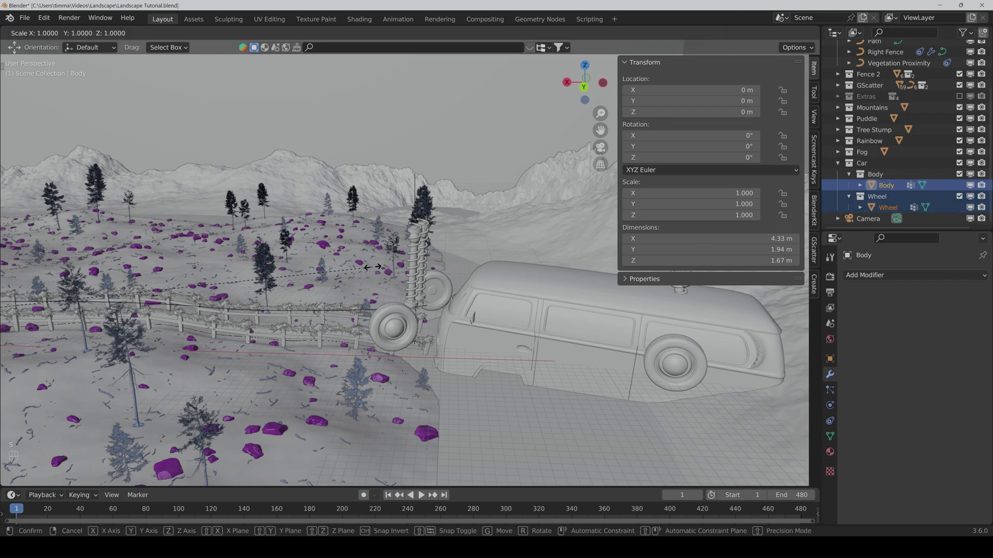
text(.25)
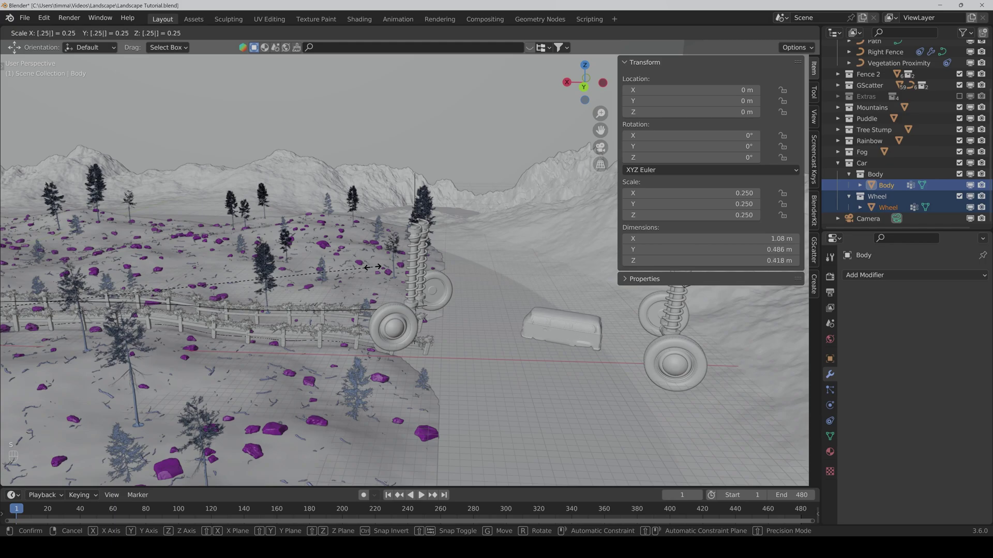
key(Return)
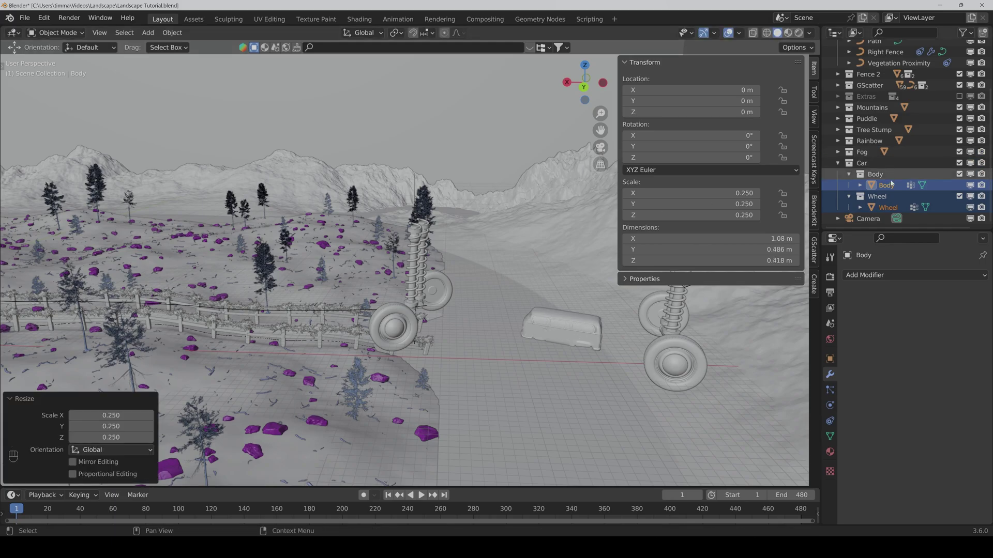
- Apply the scale of the Body object and of the Wheel object separately
ctrl+click(430, 232)
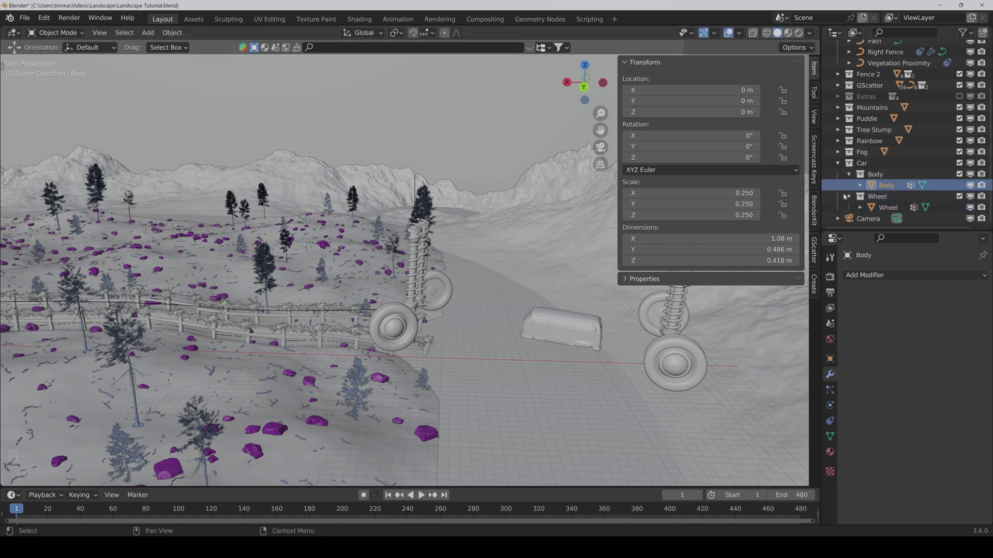
key(ctrl+a)
click(428, 240)
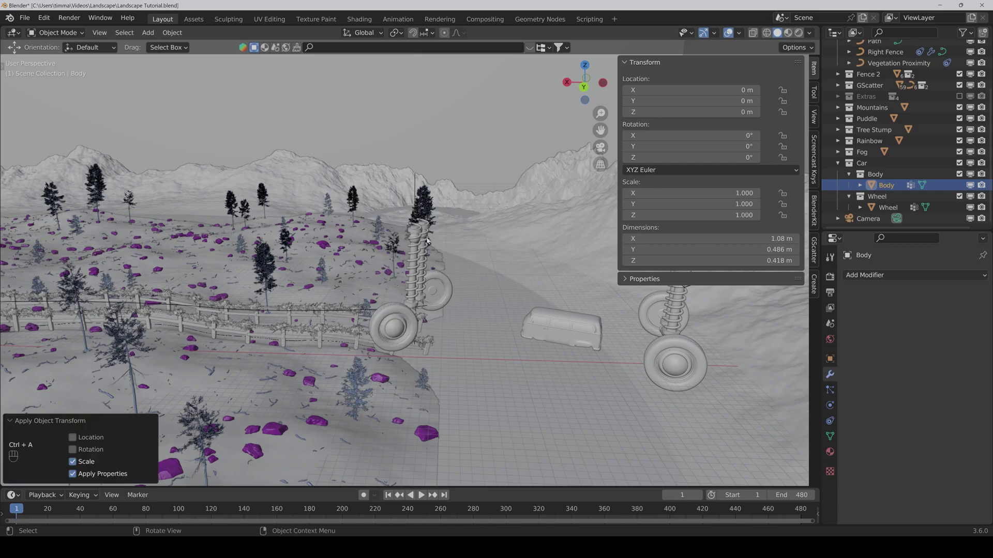
click(888, 207)
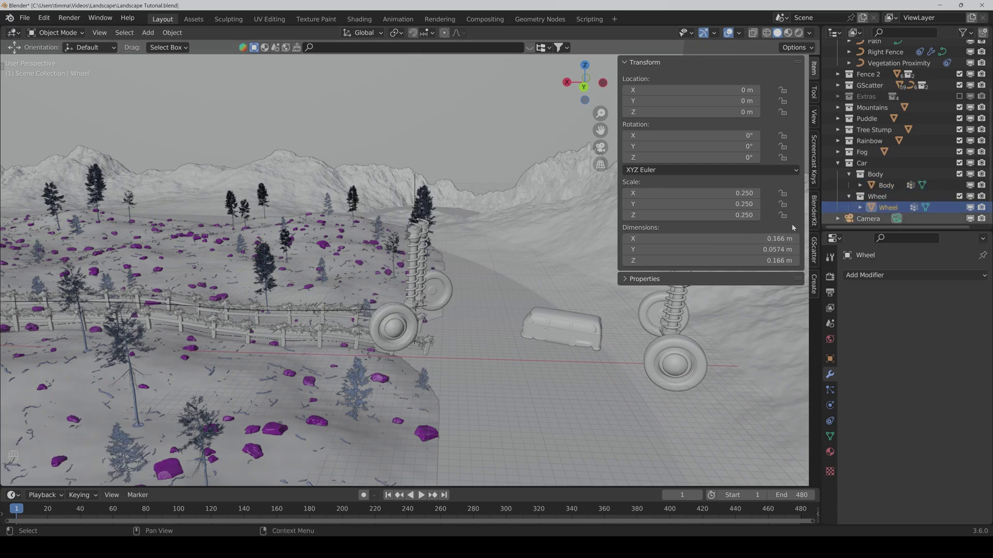
key(ctrl+a)
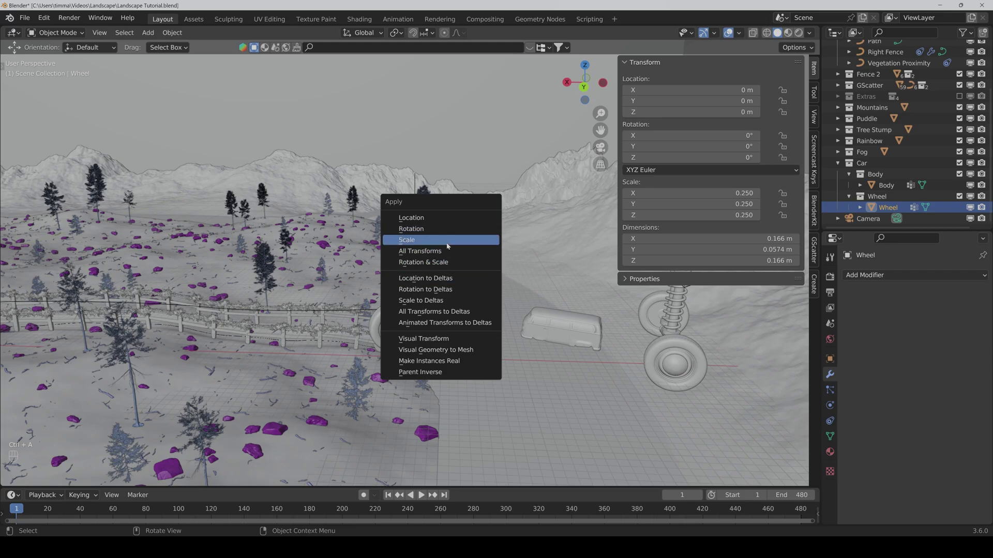
click(429, 240)
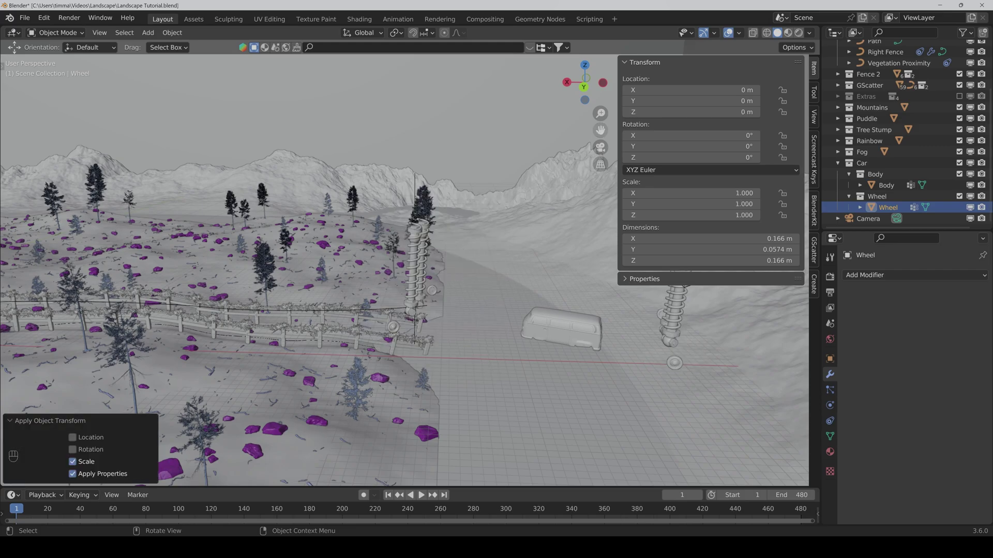
- Set the Car Animation curve's rig modifier to a Wheel Span of 0.6 m and a Wheel Width of 0.35 m
drag(600, 131, 512, 135)
scroll(438, 321, up, 1)
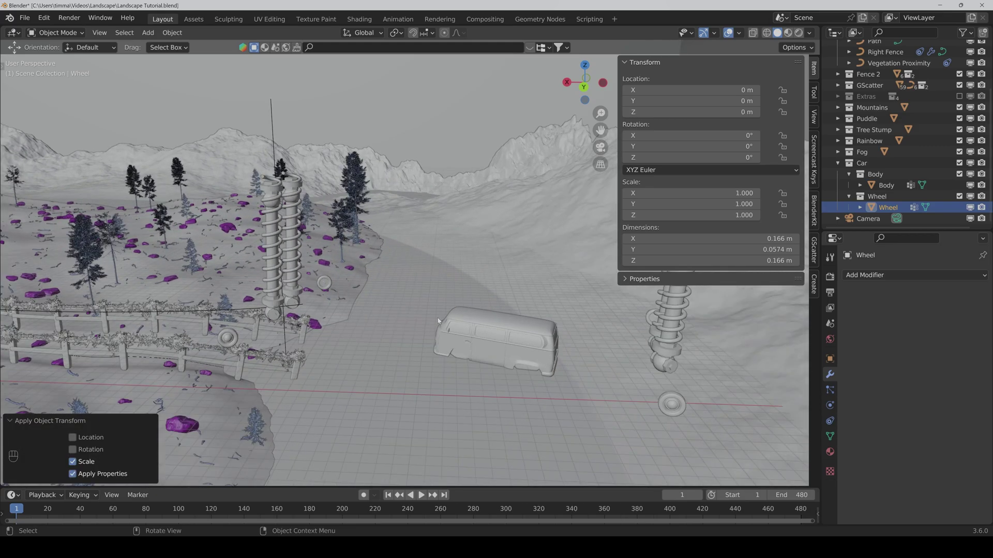
click(884, 186)
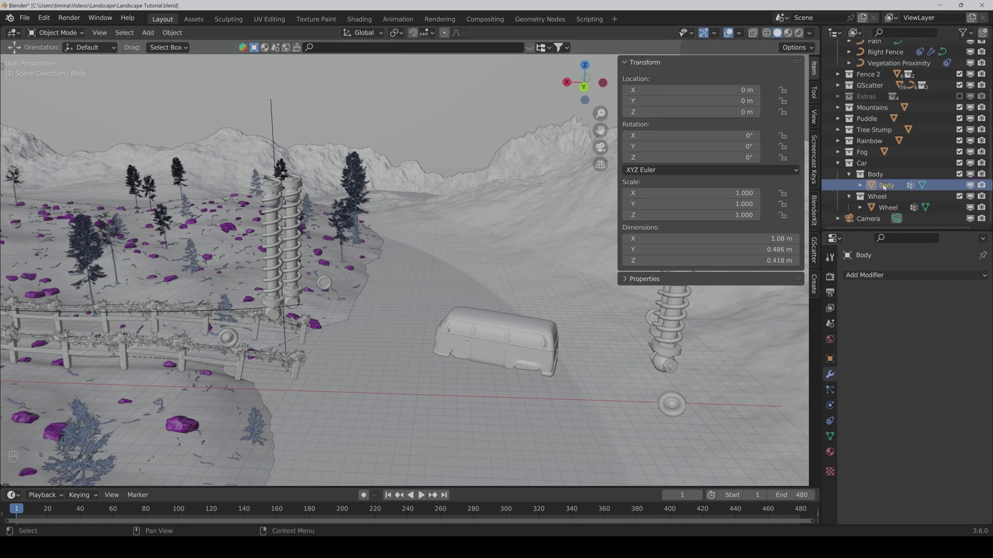
scroll(884, 81, up, 3)
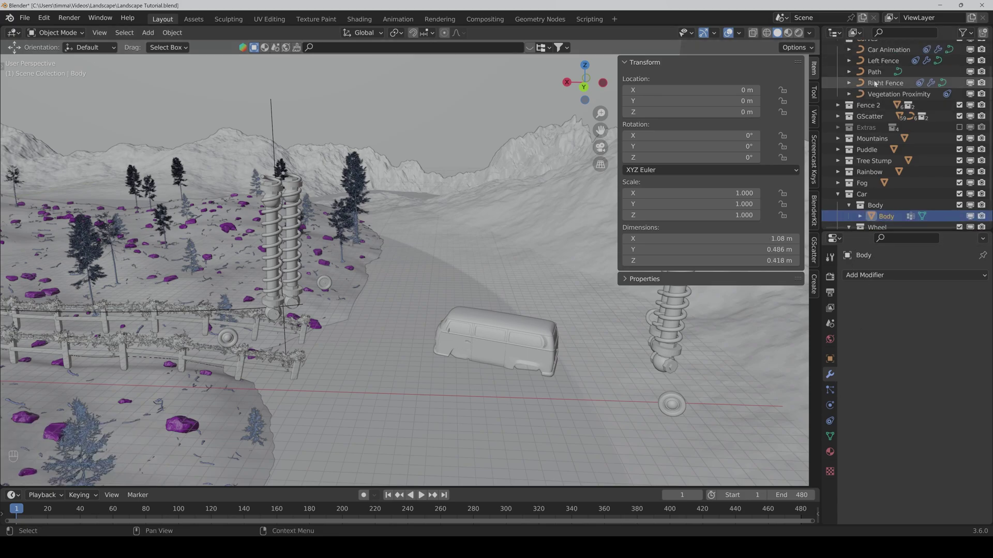
click(884, 79)
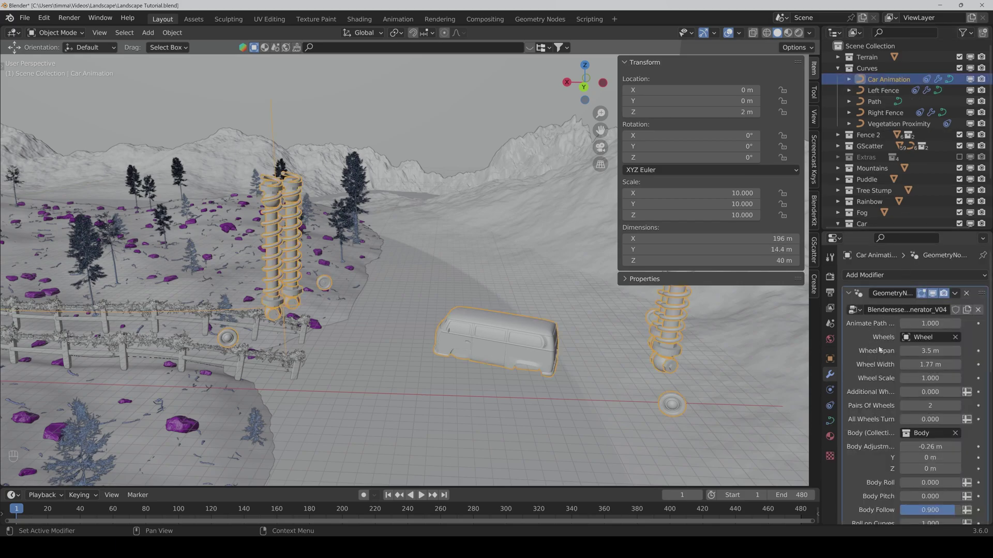
click(931, 350)
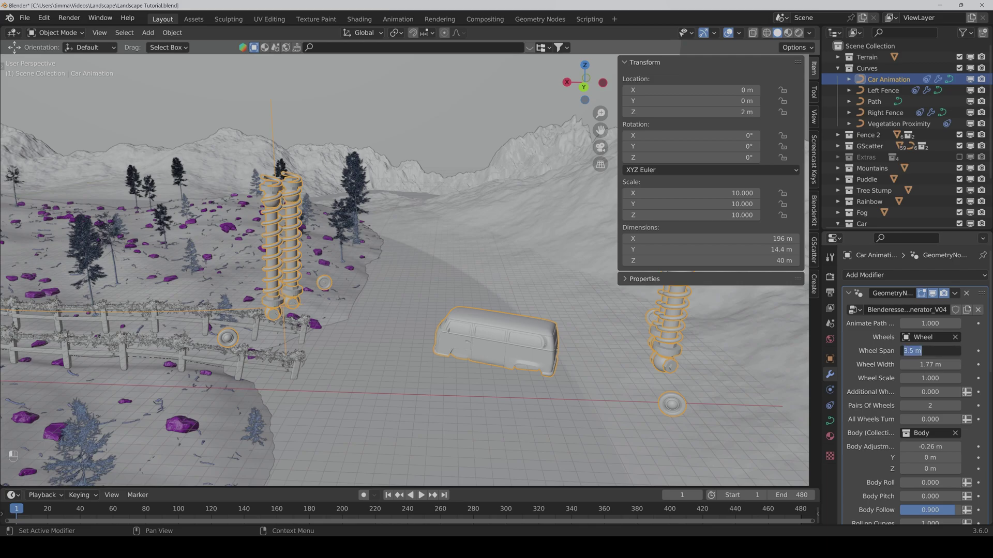
text(0.6)
key(Return)
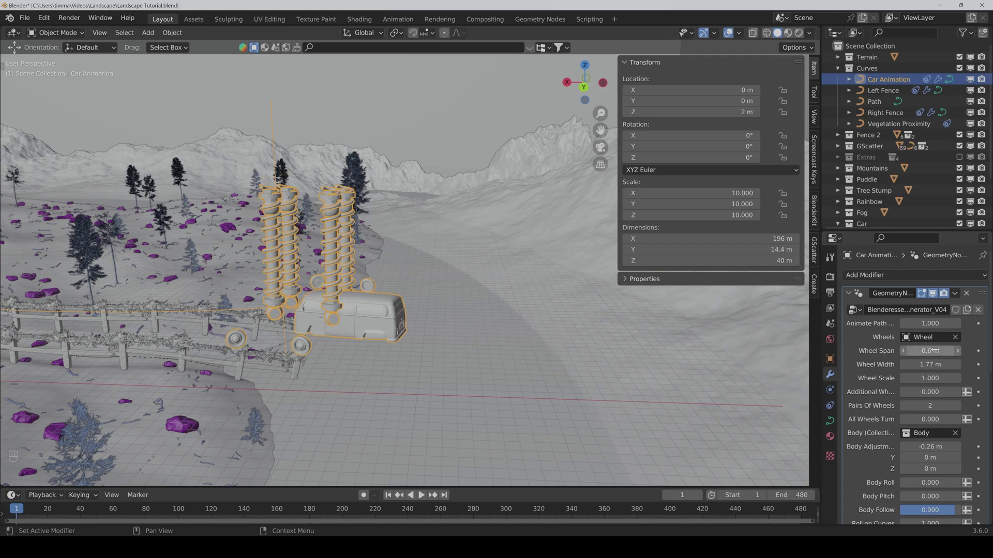
click(931, 365)
key(BackSpace)
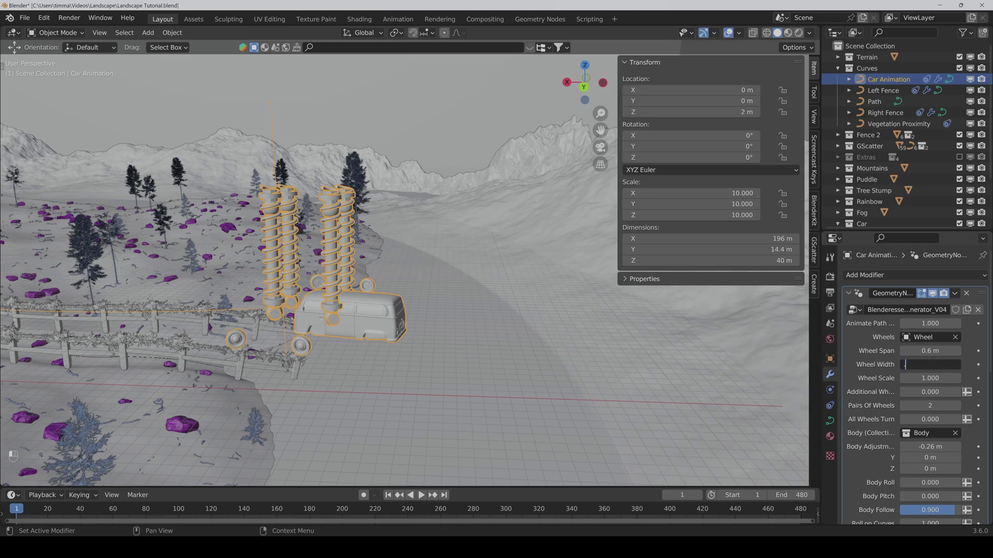
text(.35)
key(Return)
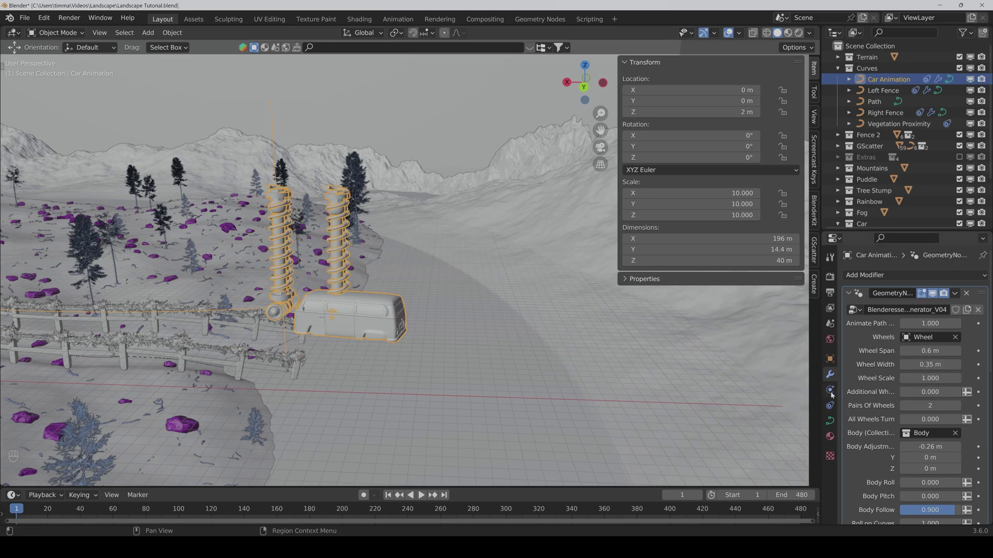
- Set the rig modifier's Body Adjustment to 0.174 m on X and 0.18 m on Z
scroll(890, 398, down, 4)
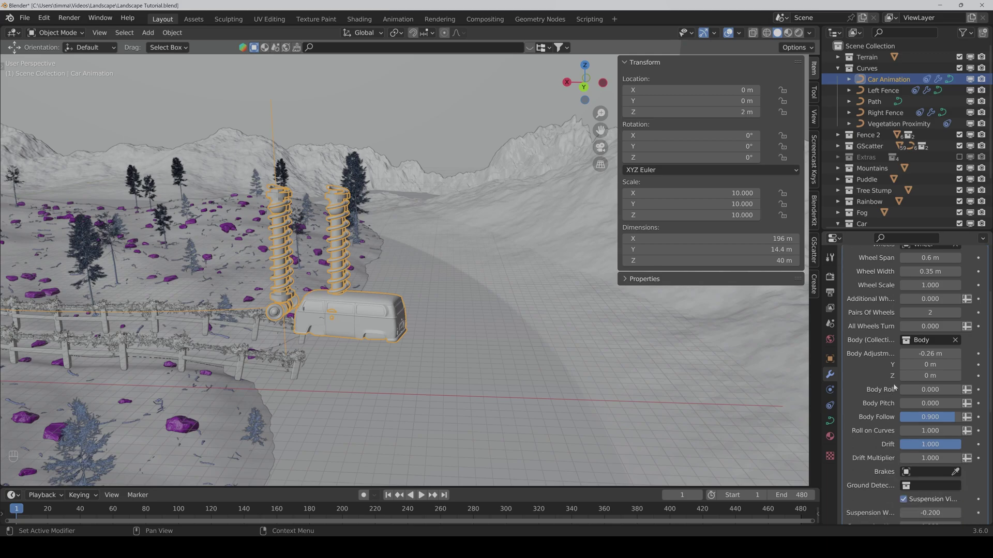
click(929, 353)
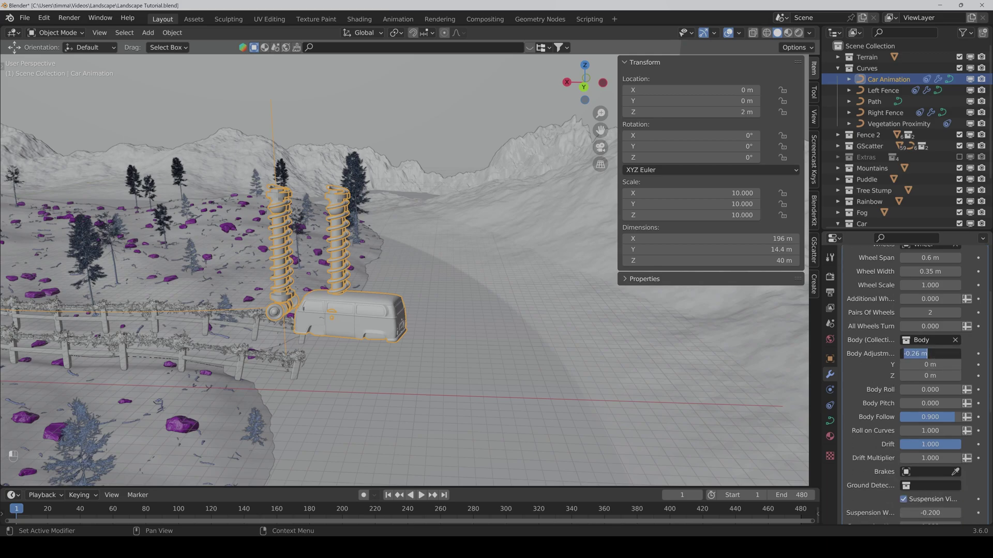
key(BackSpace)
text(.174)
key(Return)
double_click(933, 376)
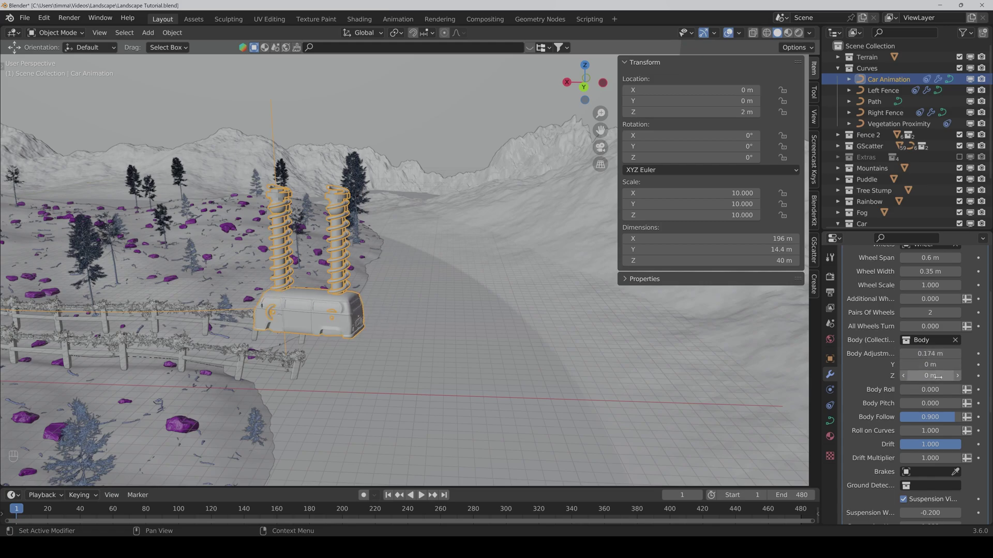
key(BackSpace)
text(.18)
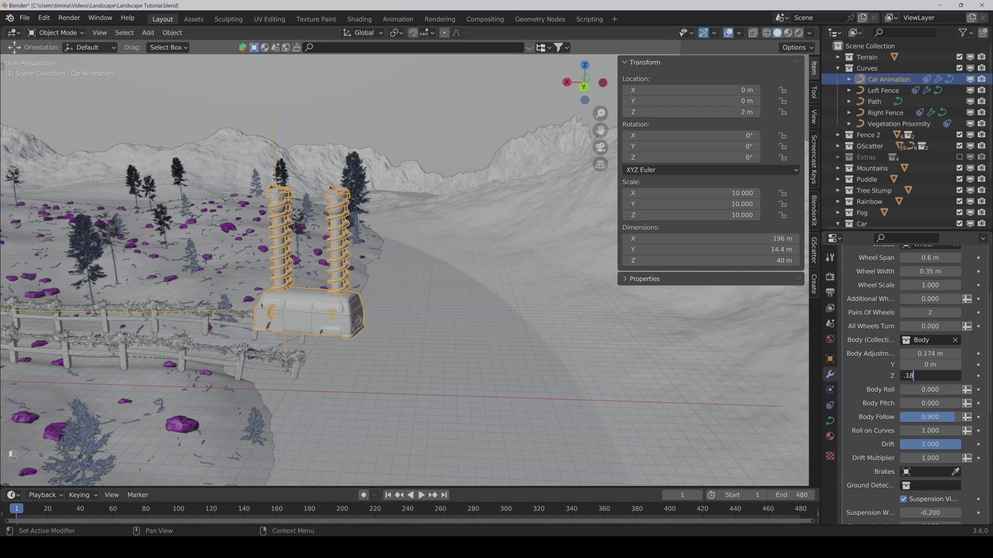
key(Return)
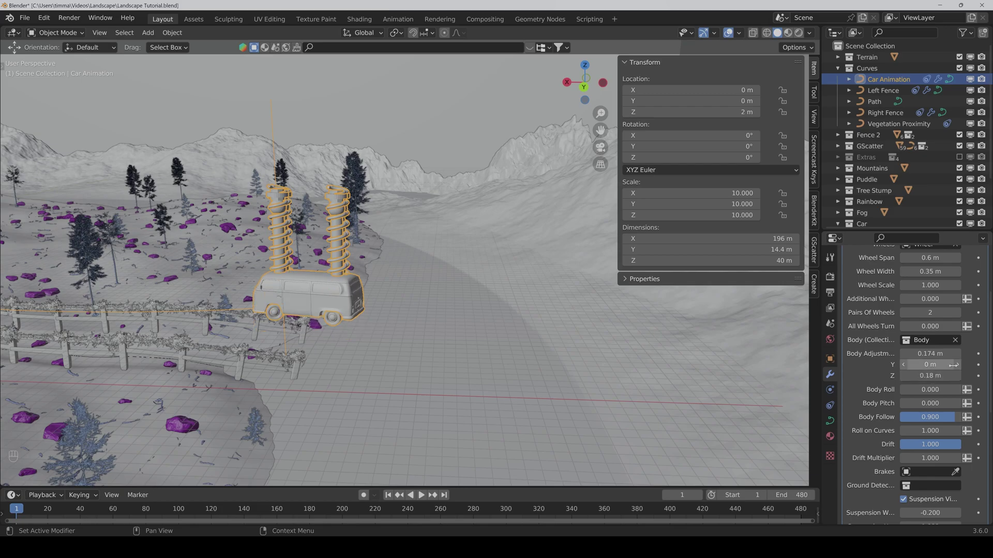
- Set the Car Animation rig modifier's Suspension Width to 0.75
scroll(904, 389, down, 2)
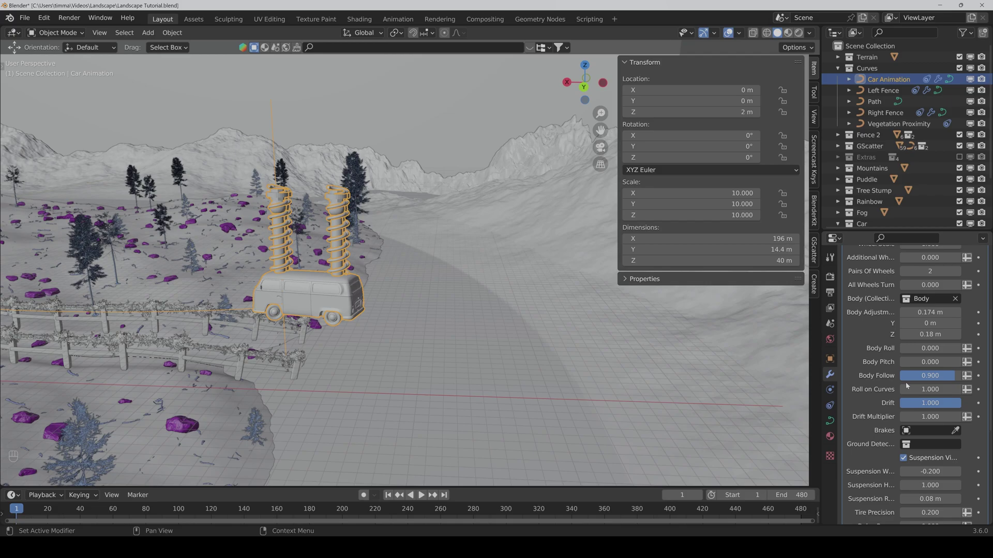
scroll(853, 403, down, 4)
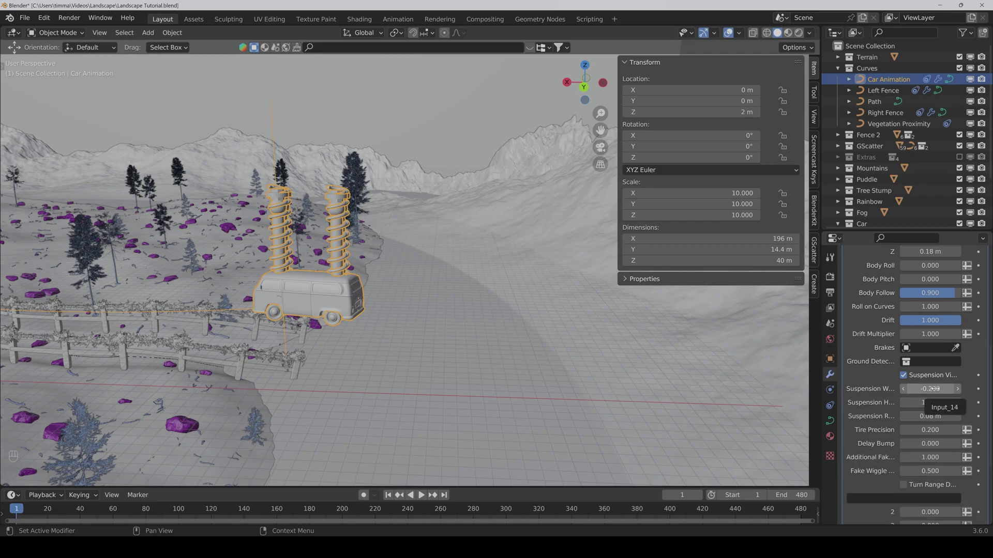
click(931, 389)
key(BackSpace)
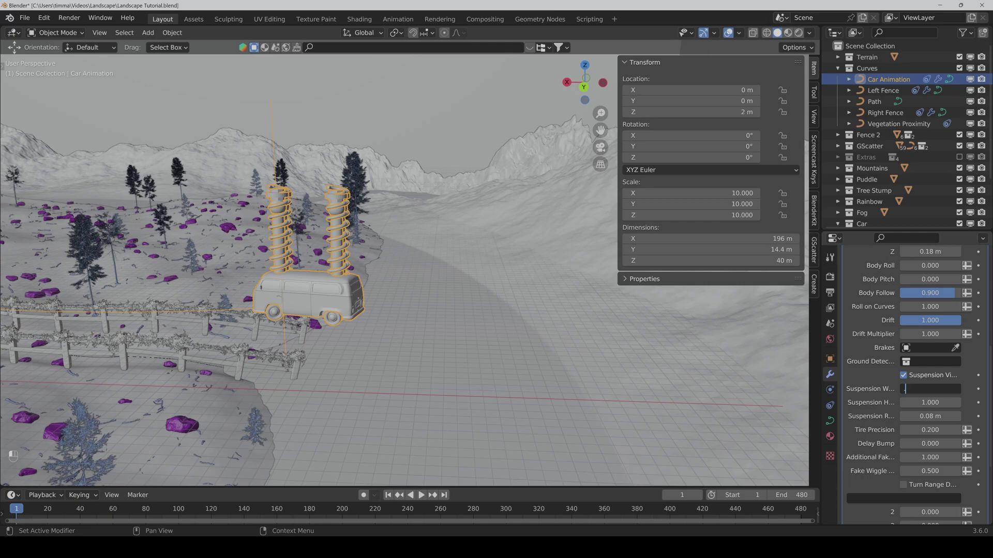
text(.75)
key(Return)
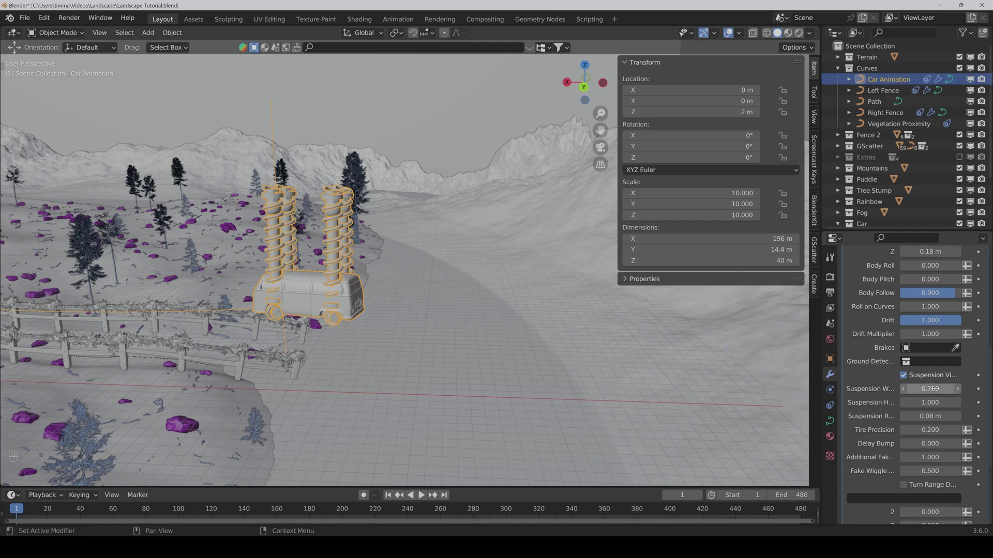
- Set the rig modifier's Suspension Height to 0.1 and its Suspension Radius to 0.015 m
click(930, 402)
text(.1)
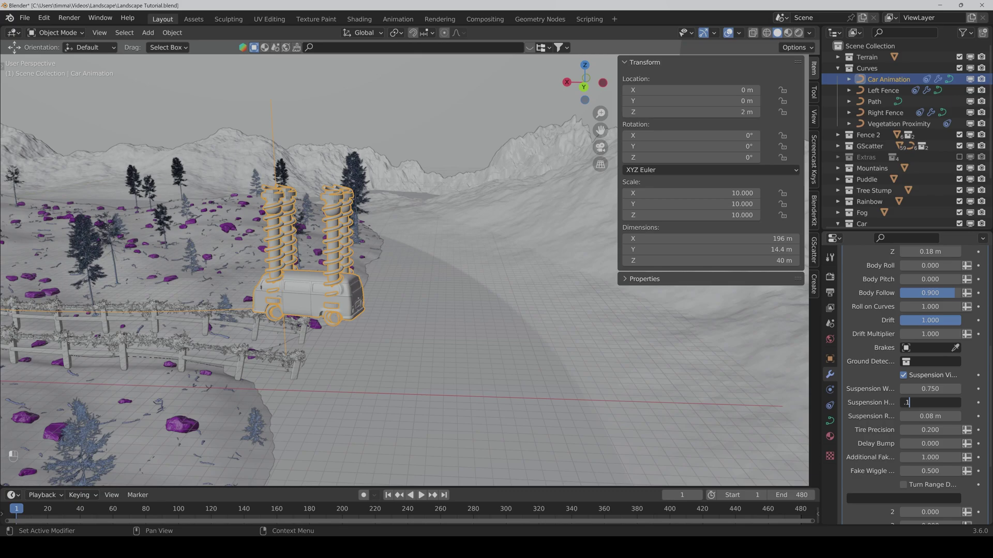
key(Return)
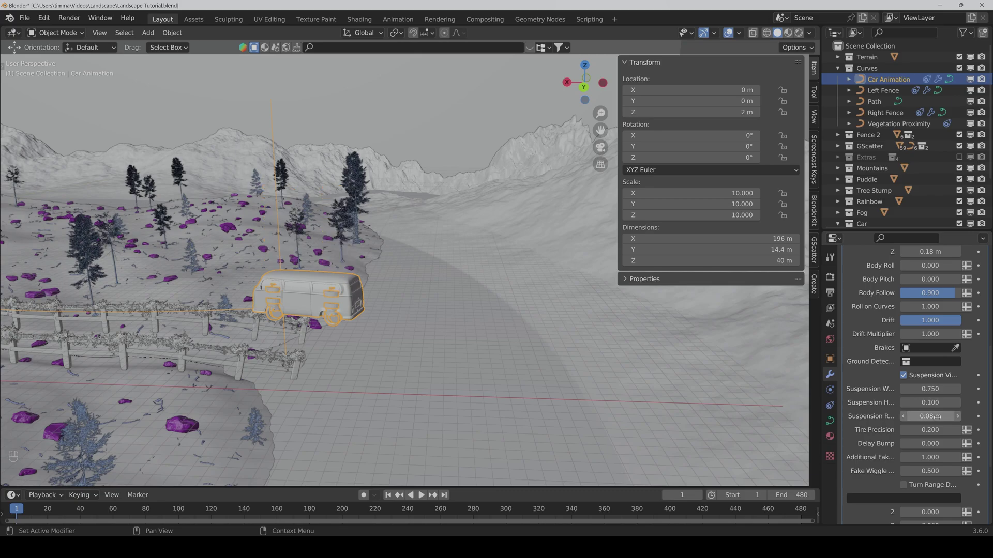
click(933, 417)
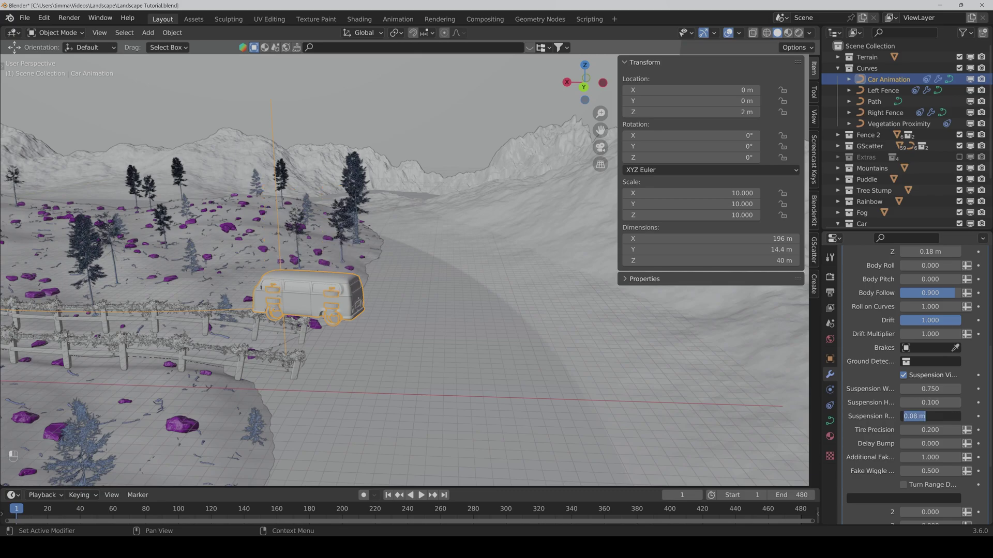
key(BackSpace)
text(.015)
key(Return)
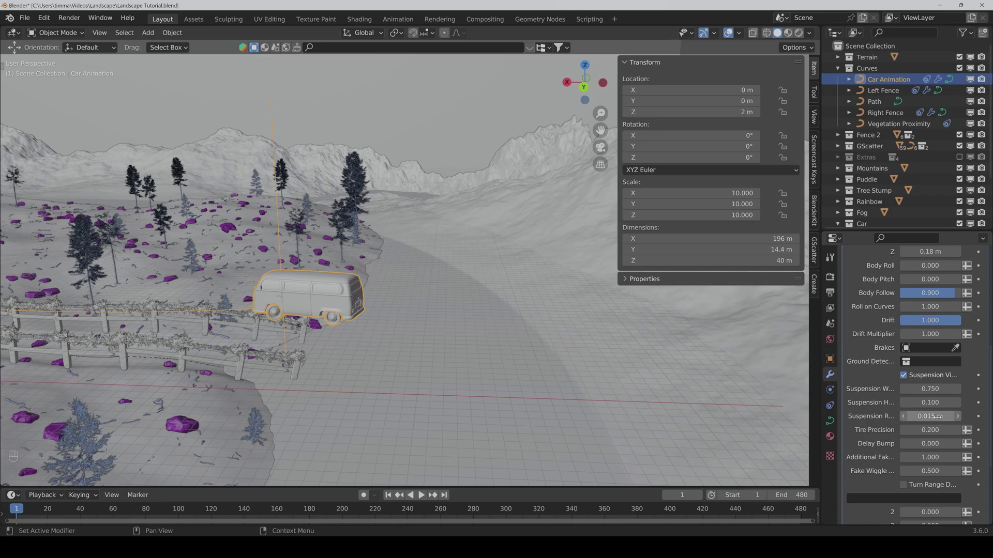
scroll(398, 308, up, 6)
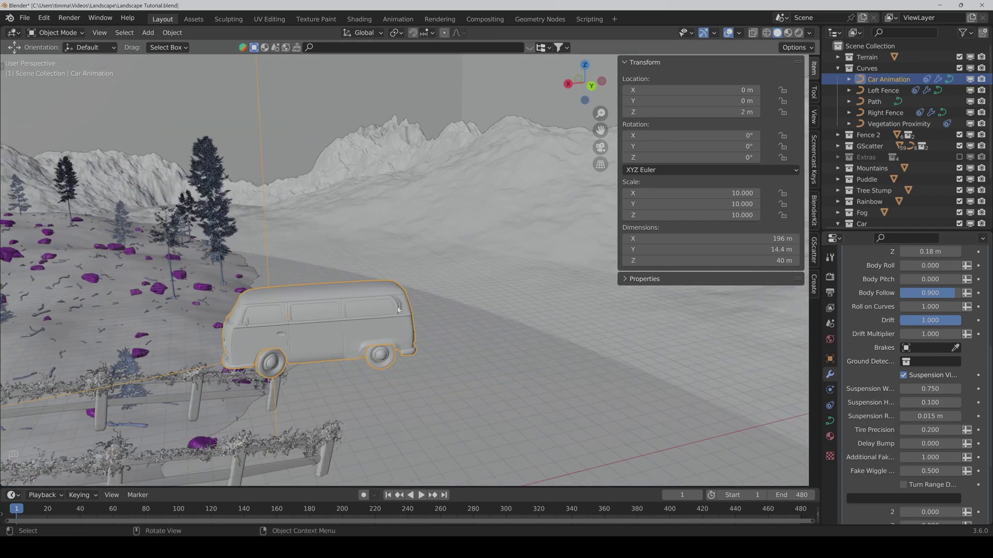
- Set the rig modifier's Additional Fake value, just above Fake Wiggle, to 0.25
scroll(878, 415, down, 2)
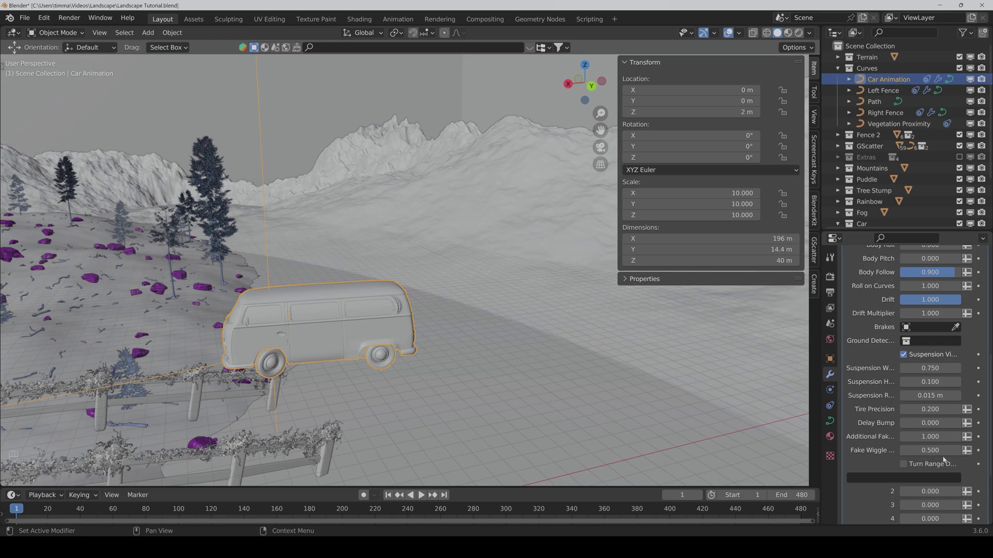
click(931, 437)
text(.2)
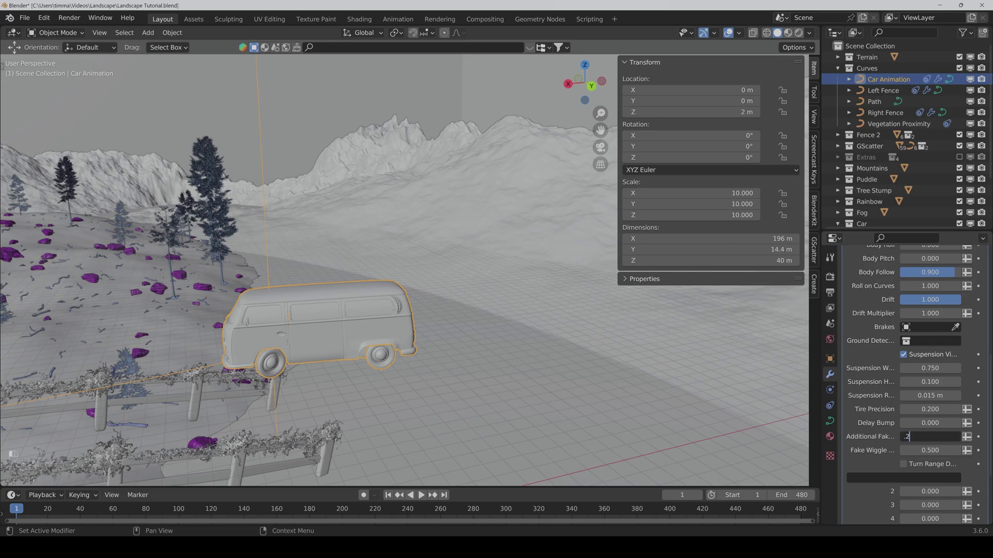
text(5)
key(Return)
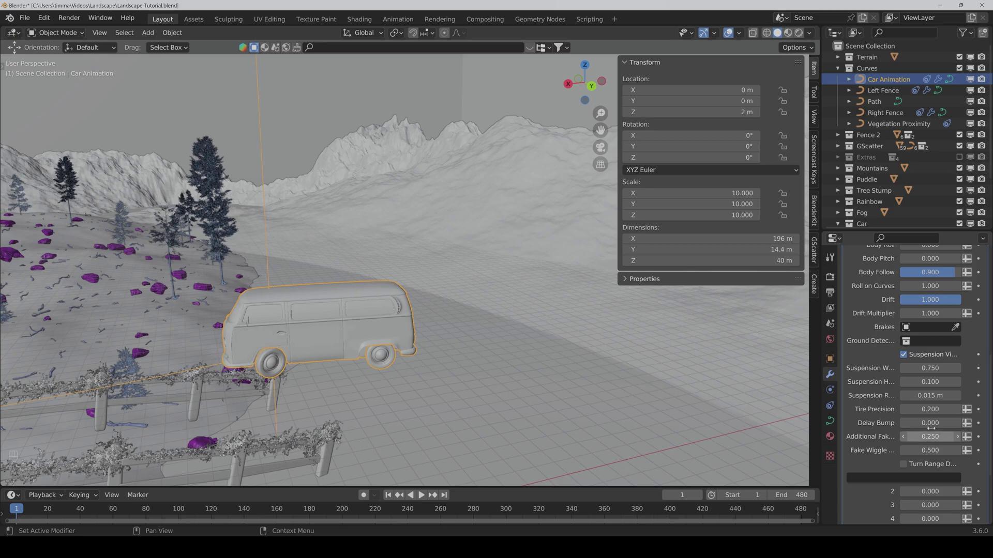
- Assign the Terrain collection as the rig modifier's Ground Detection collection
scroll(887, 400, up, 3)
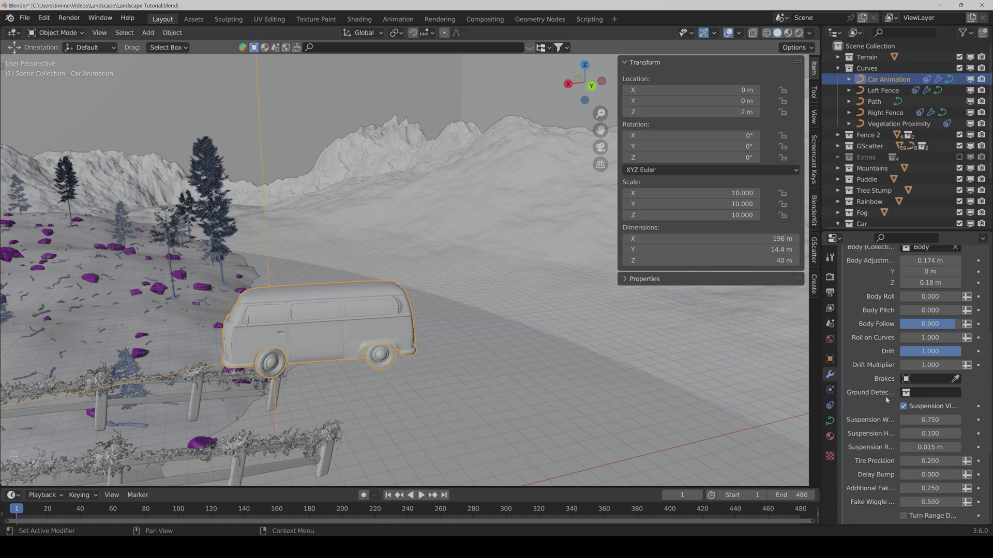
click(926, 393)
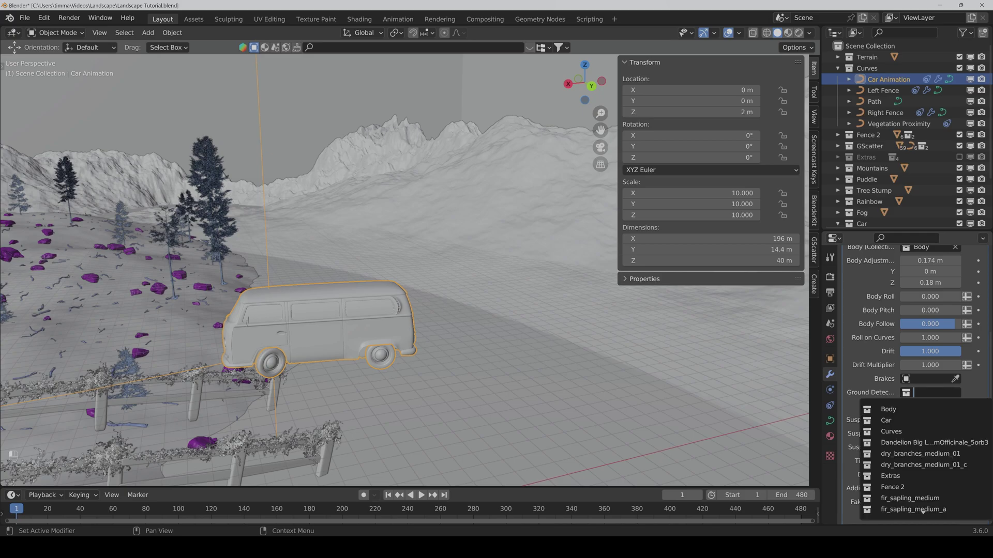
text(ter)
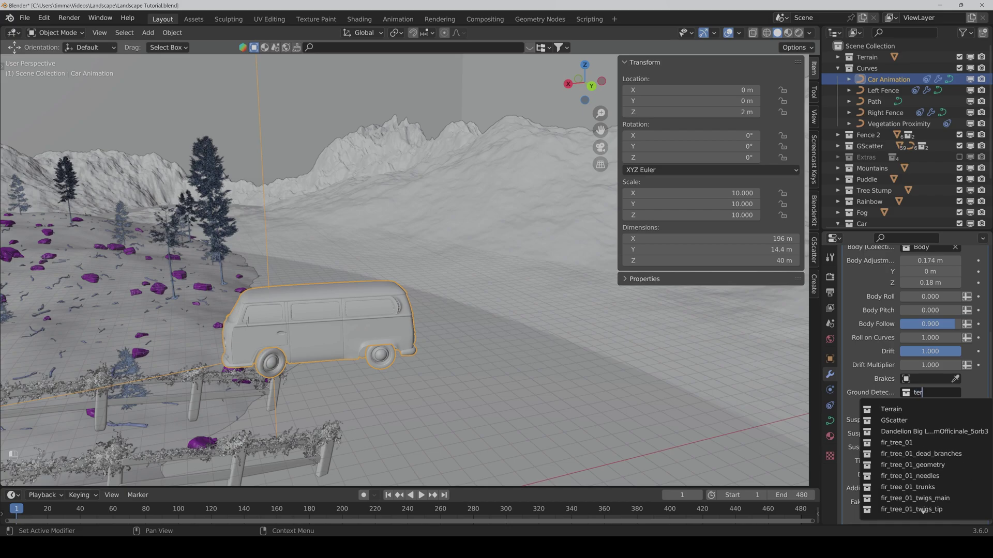
click(891, 409)
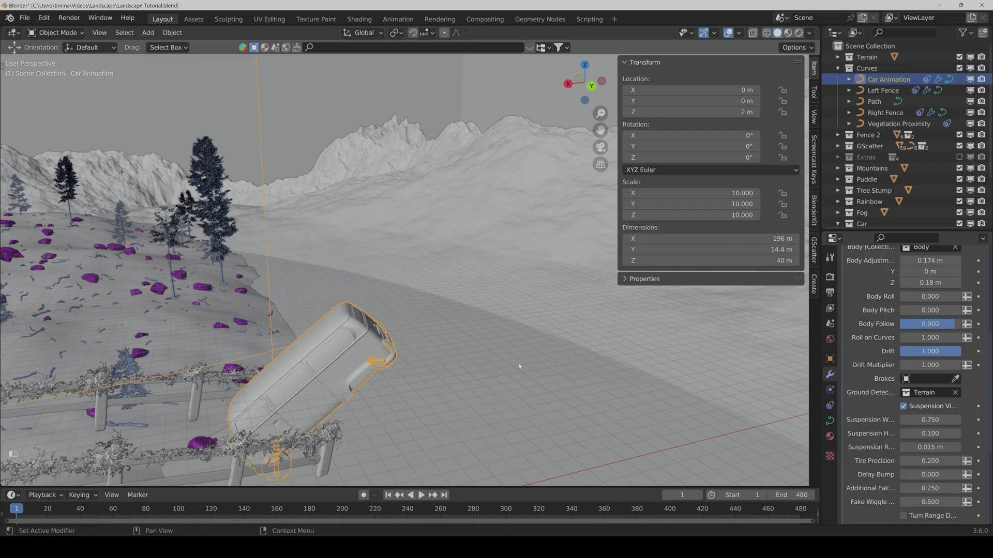
- Raise the rig modifier's Animate Path value to 12.61 to move the van along the curve between the fences
middle_drag(320, 331, 522, 354)
scroll(887, 356, up, 8)
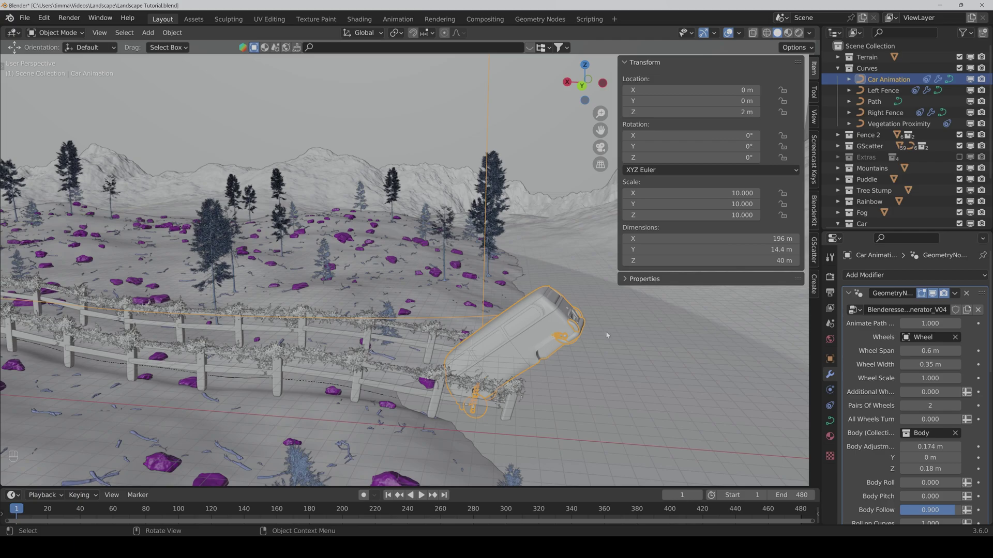
drag(929, 323, 981, 324)
middle_drag(470, 423, 628, 426)
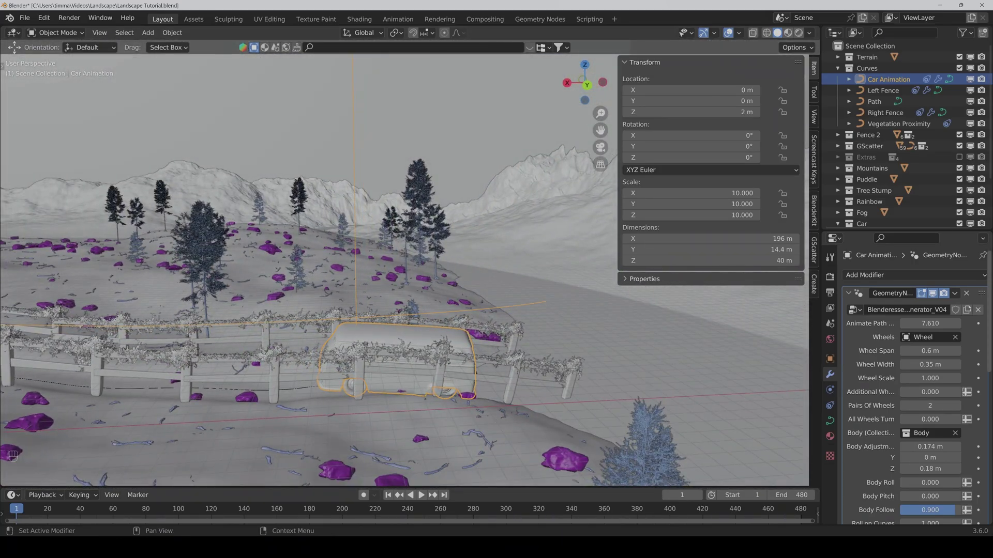
drag(925, 323, 959, 323)
middle_drag(724, 289, 396, 372)
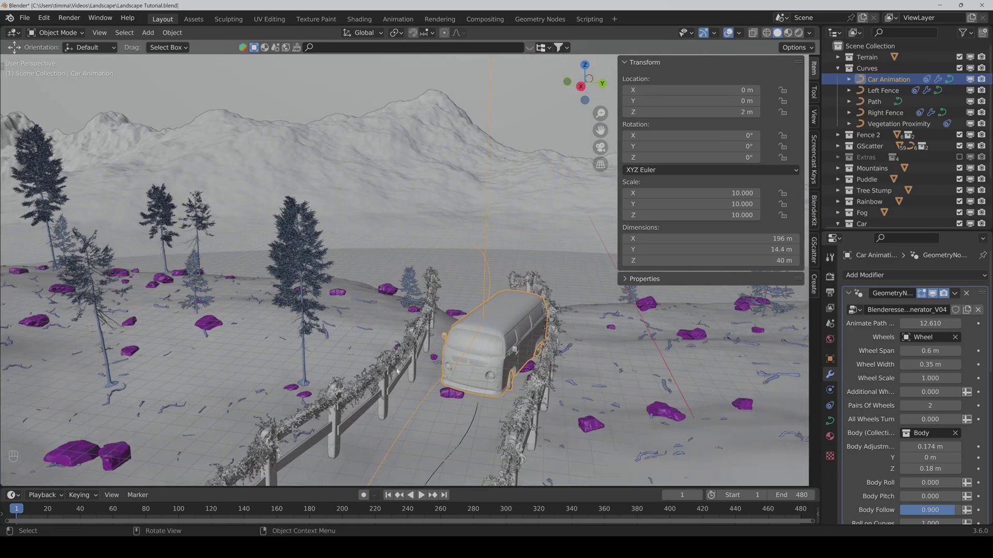
scroll(513, 403, down, 4)
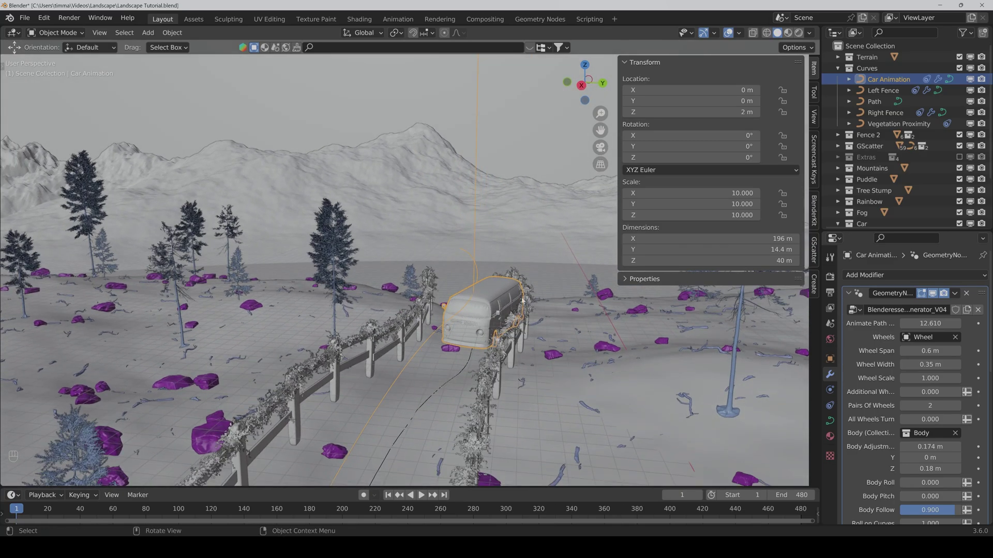
- Set the rig modifier's Drift to 0
scroll(930, 417, down, 5)
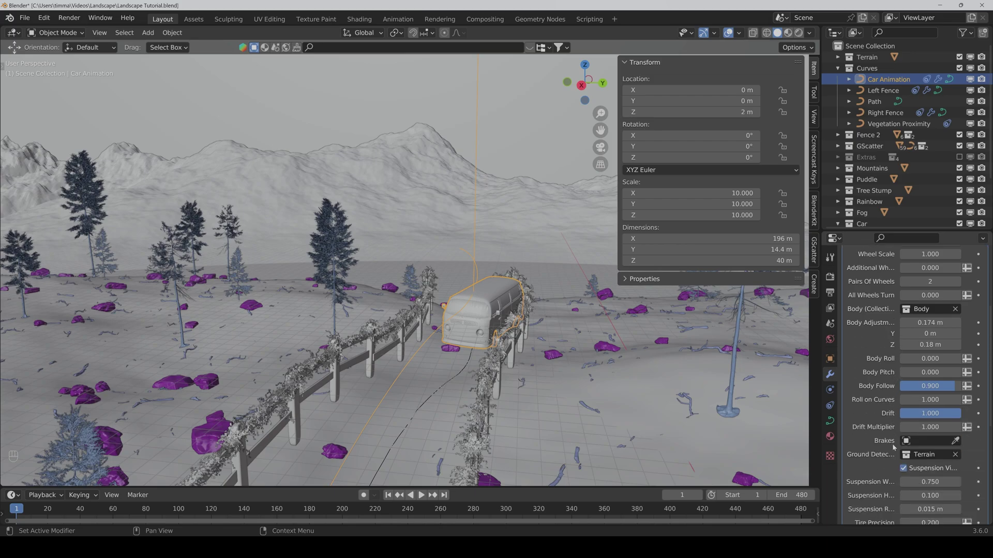
click(930, 418)
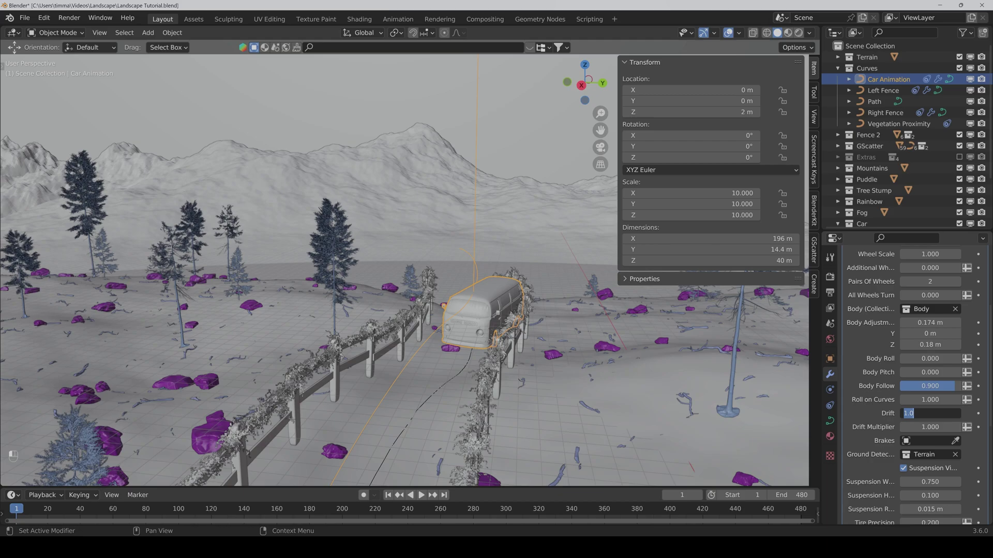
text(0)
key(Return)
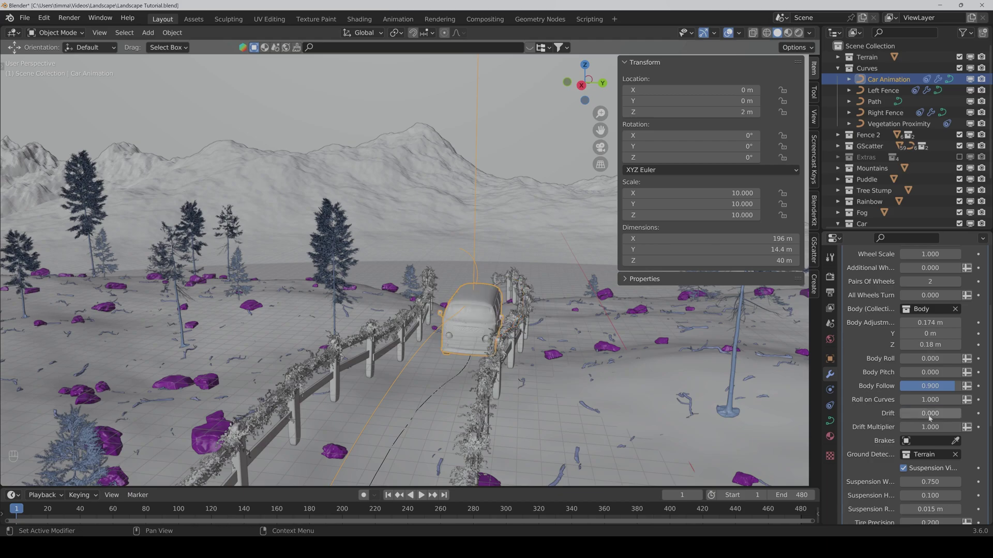
- Hide the Left Fence and Right Fence curves in the viewport so the van is unobstructed
middle_drag(431, 368, 294, 338)
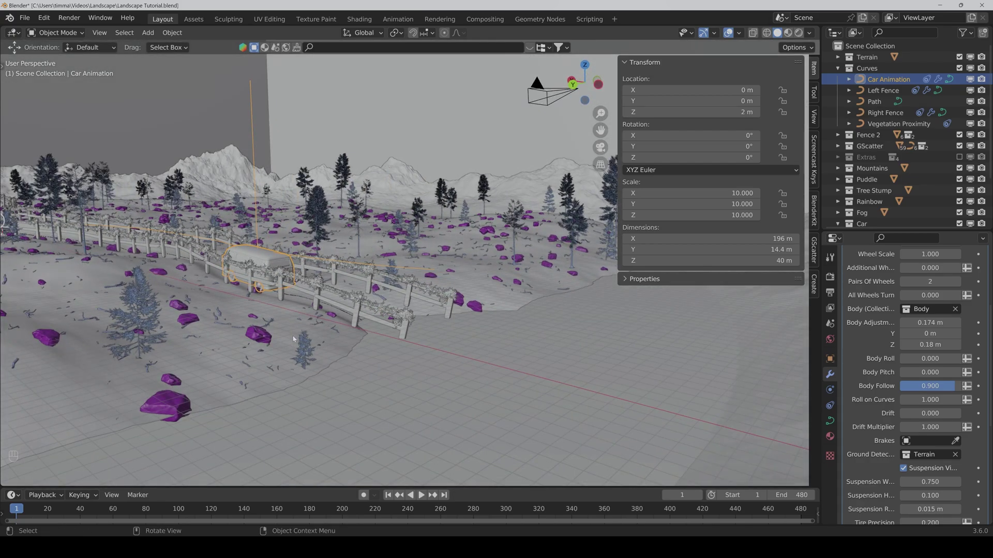
middle_drag(300, 289, 243, 284)
click(600, 145)
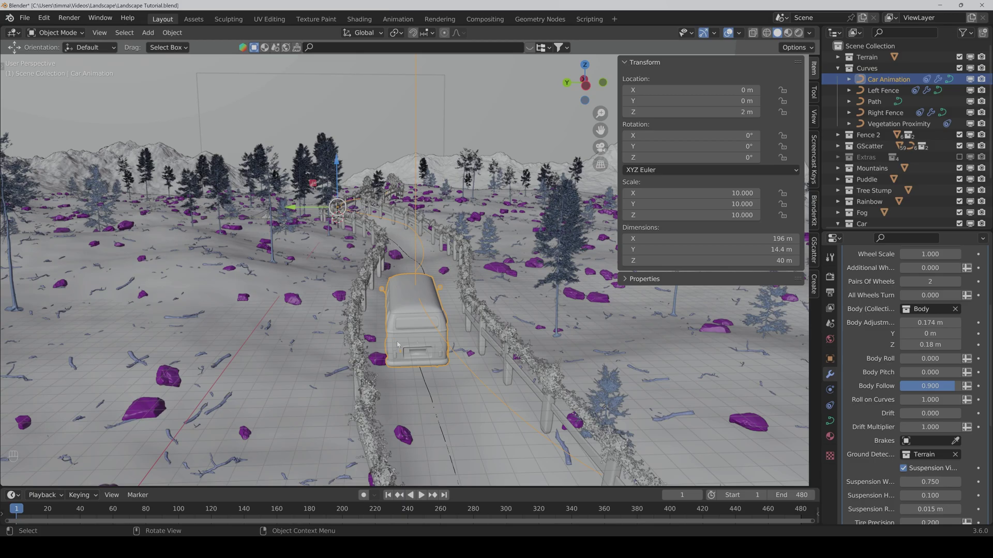
middle_drag(397, 344, 326, 380)
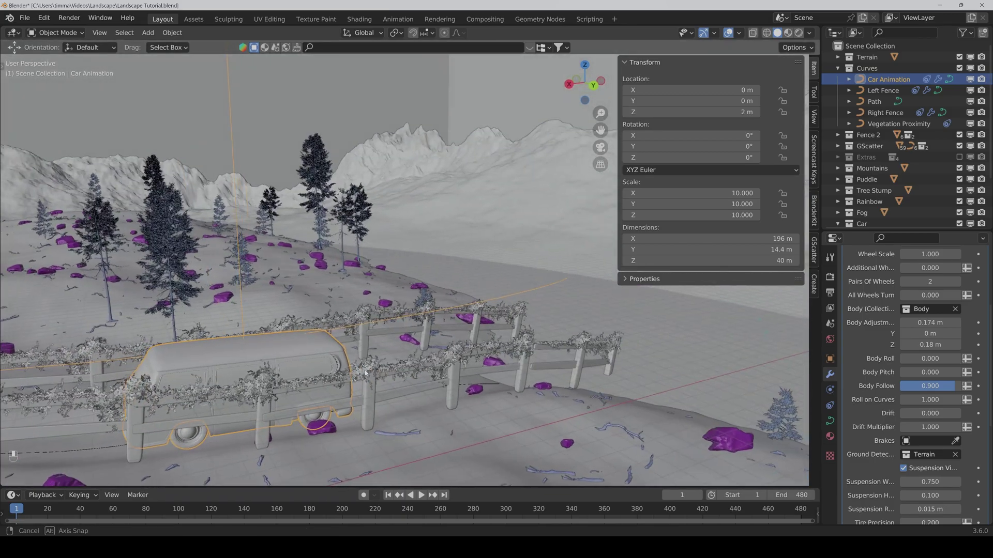
click(971, 91)
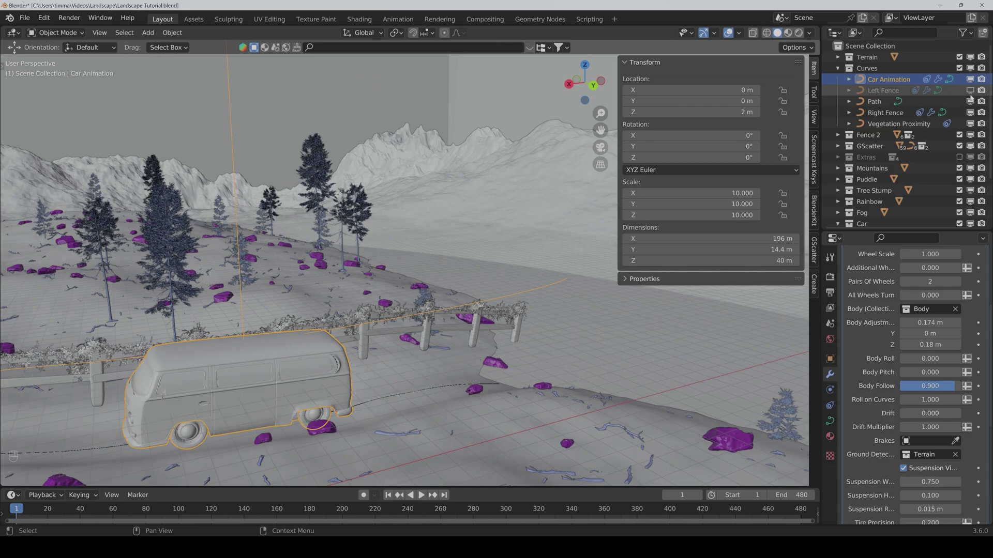
click(971, 112)
- Scrub the timeline to frame 2 and examine how the van sits on the terrain path
middle_drag(610, 176, 585, 168)
middle_drag(596, 132, 222, 444)
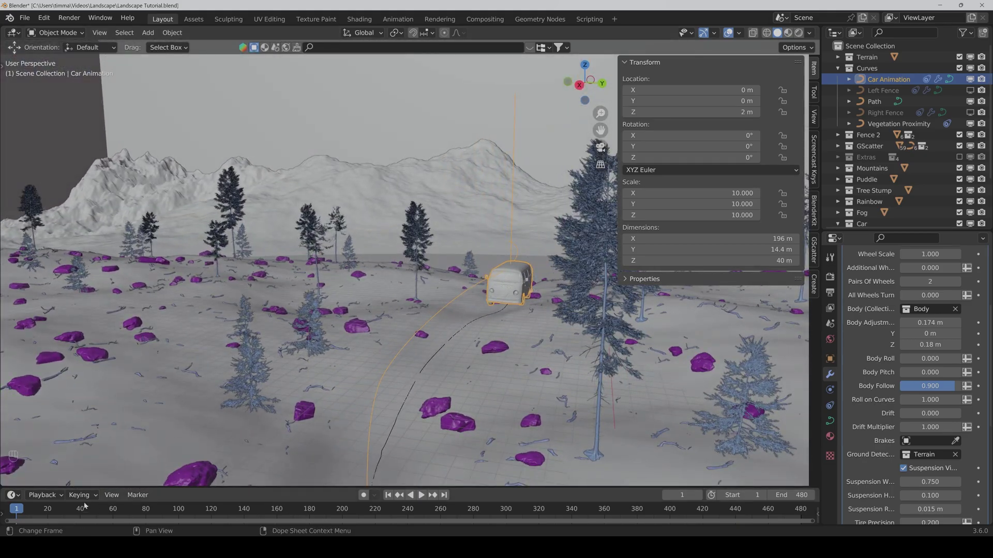
drag(25, 511, 409, 511)
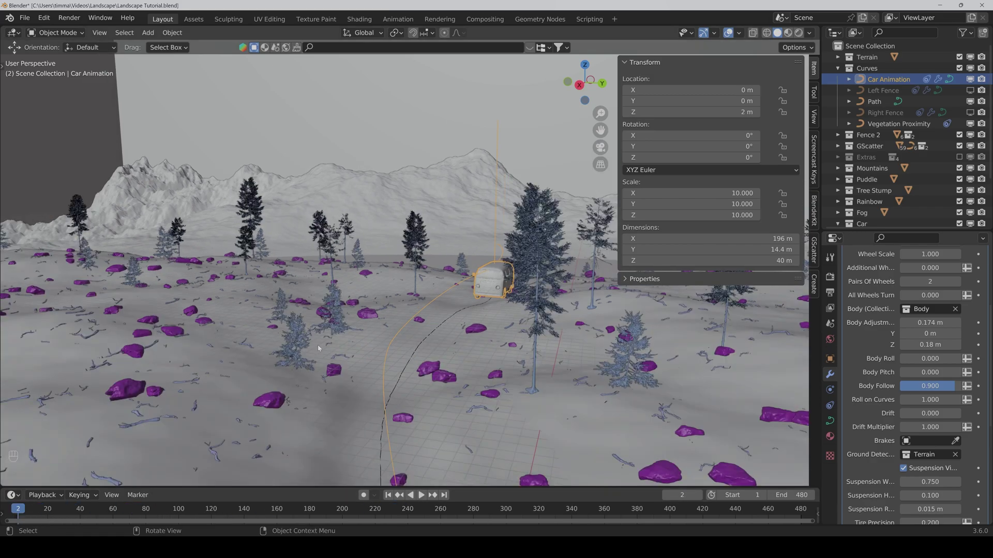
middle_drag(319, 348, 518, 352)
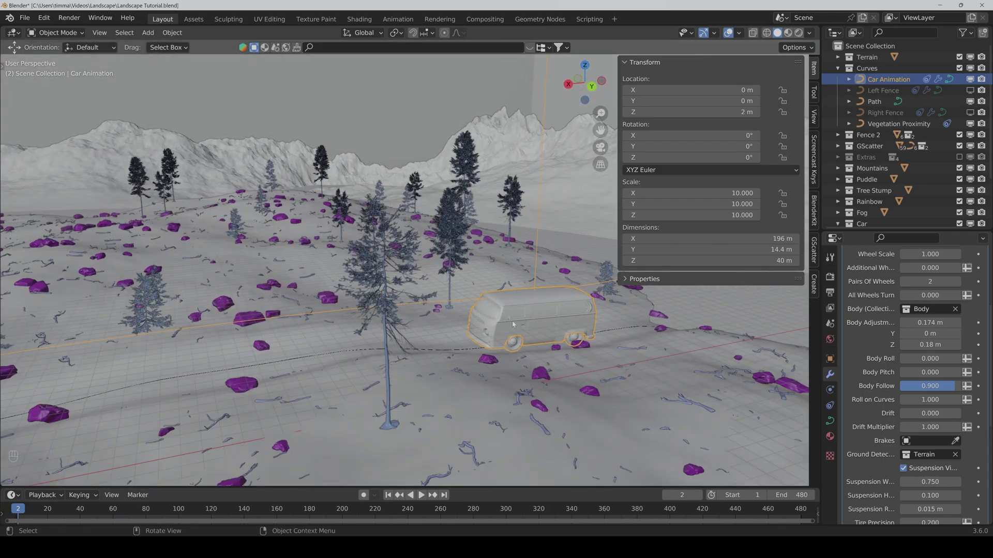
- Set the rig modifier's Animate Path value to 1 to test the van at the start of the curve
scroll(910, 346, up, 6)
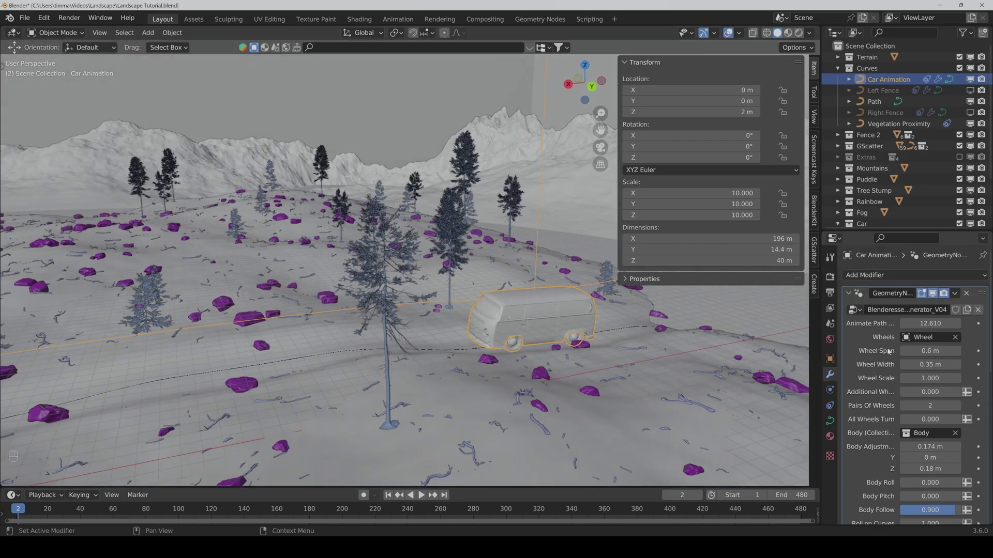
click(926, 323)
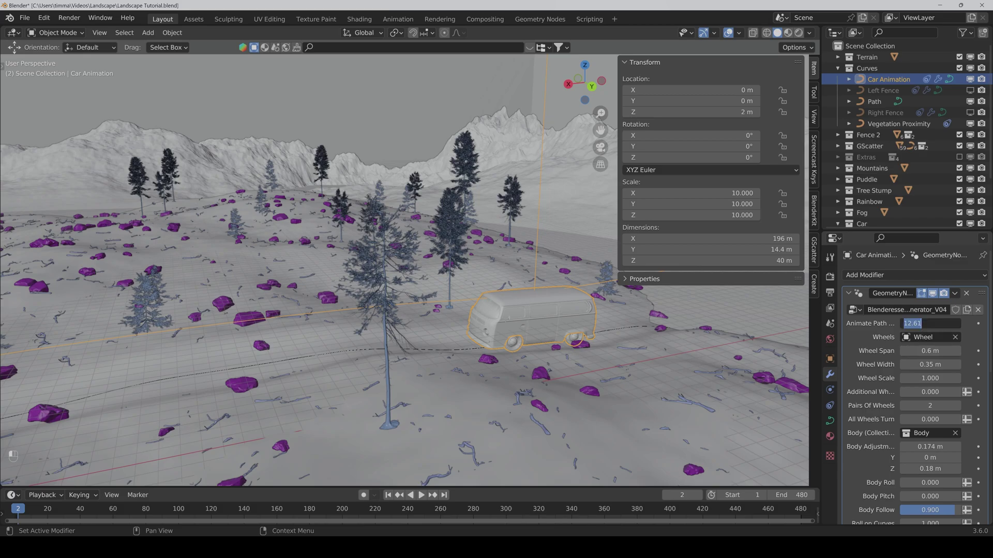
key(Return)
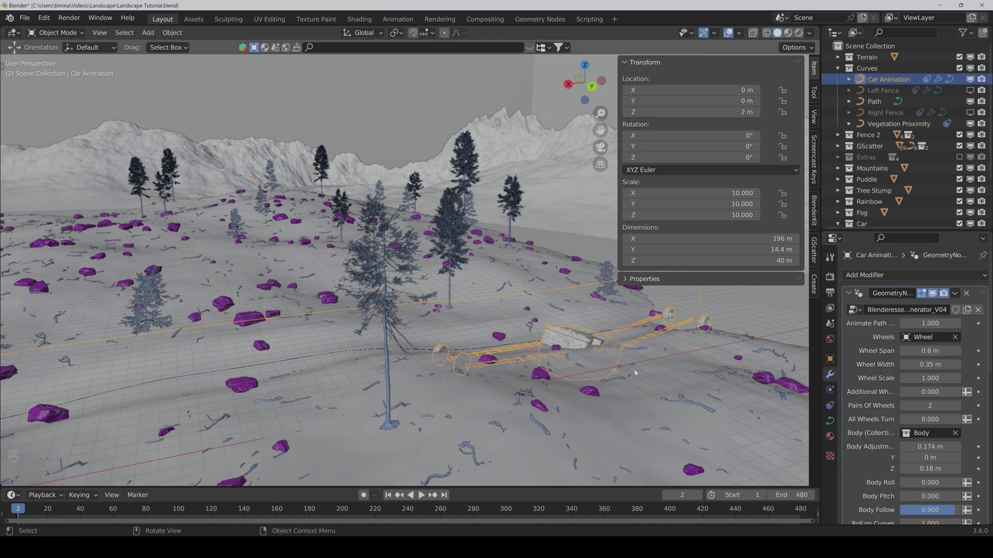
- Set the rig modifier's Animate Path value to 10 to place the van further along the curve
middle_drag(465, 311, 414, 258)
click(930, 324)
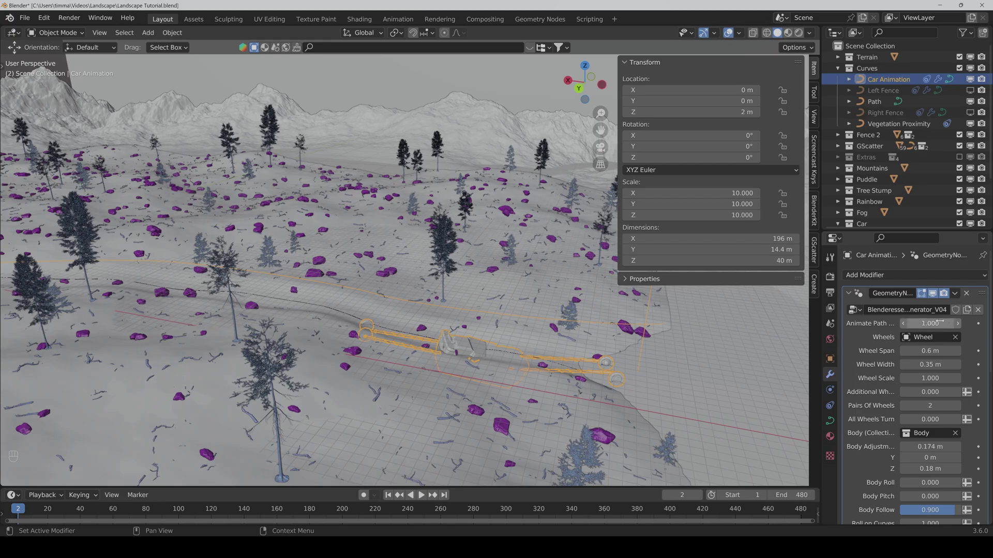
text(10)
key(Return)
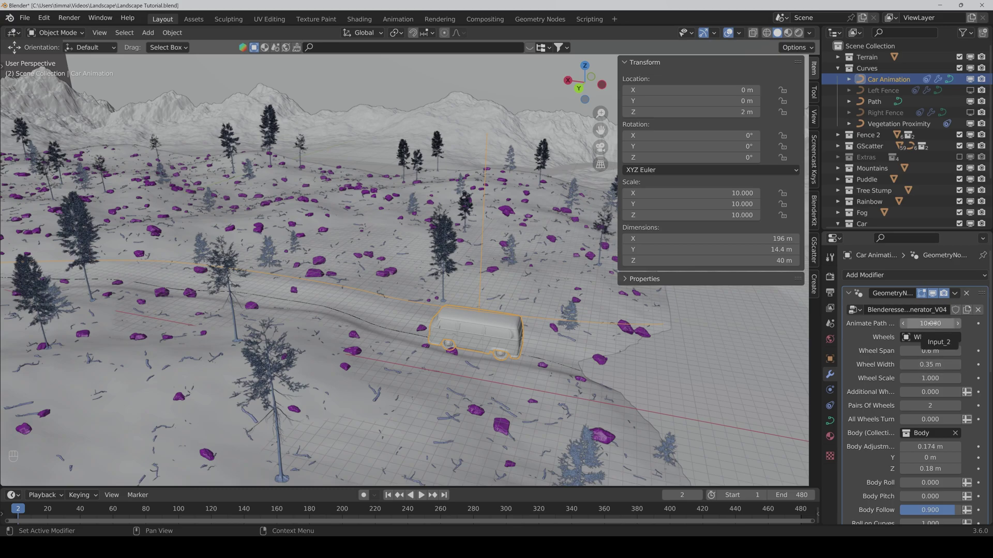
- Keyframe the rig modifier's Animate Path value of 10 at frame 2 and enlarge the timeline
right_click(930, 323)
click(921, 323)
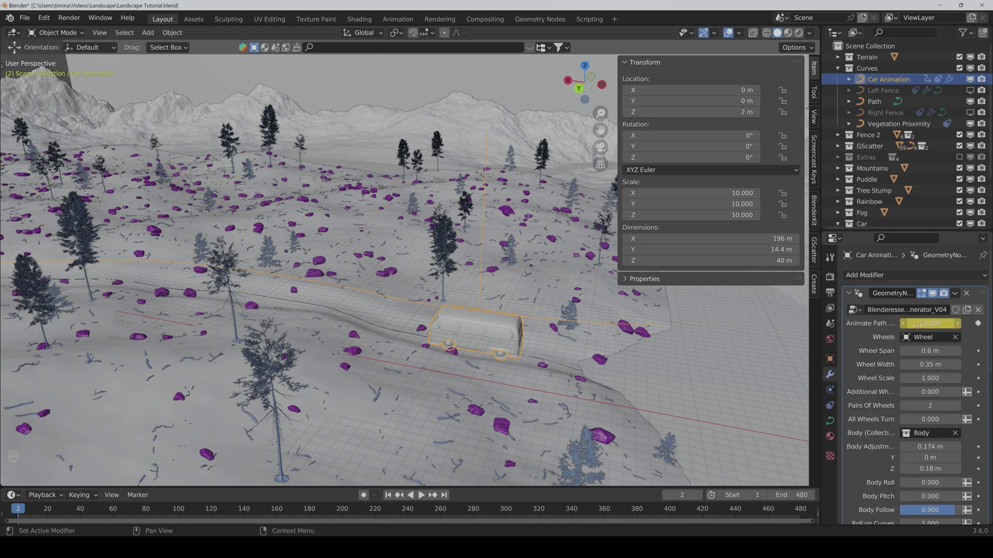
drag(551, 486, 551, 463)
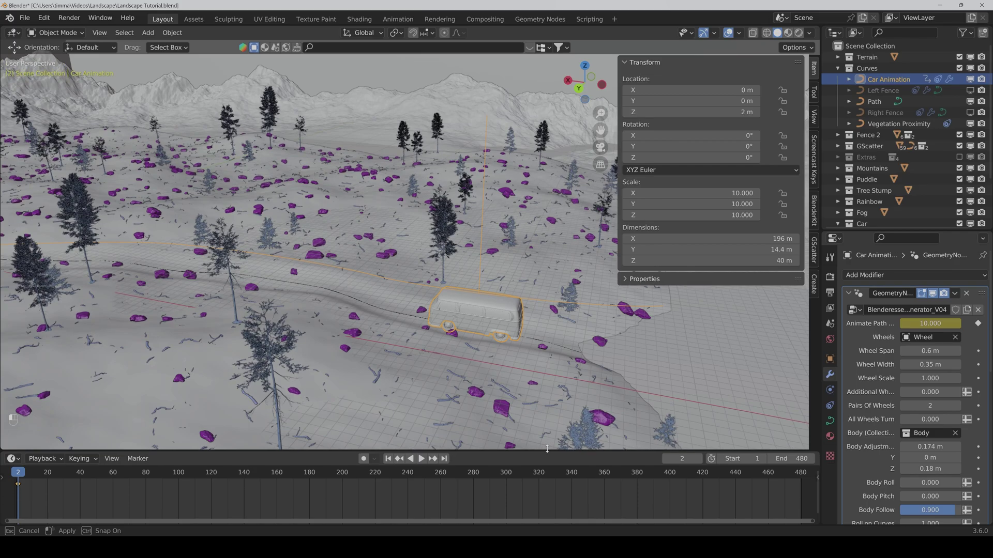
- Go to frame 480, set Animate Path to 100 and keyframe it there
click(800, 490)
scroll(288, 332, down, 5)
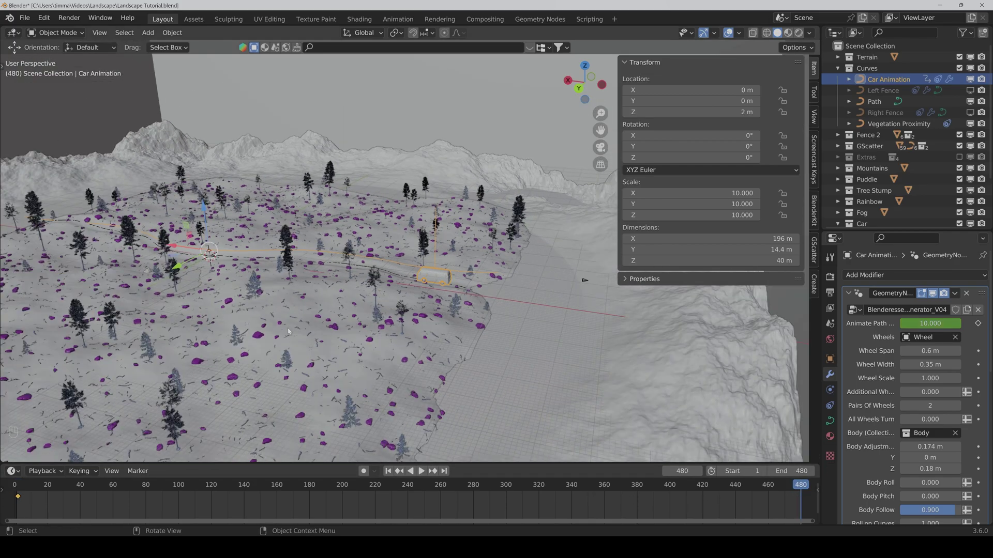
scroll(288, 331, up, 3)
middle_drag(288, 332, 362, 334)
scroll(362, 333, down, 3)
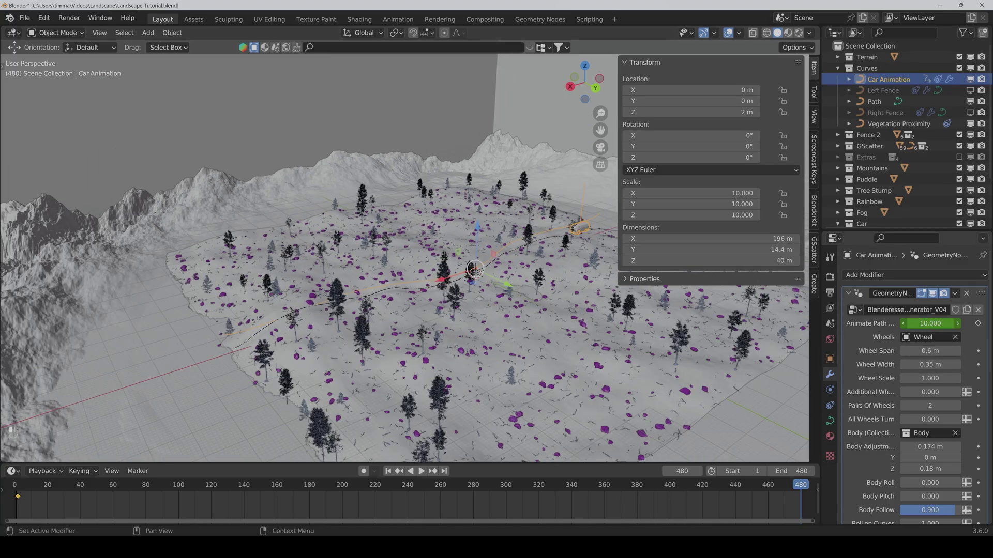
drag(930, 323, 990, 323)
click(930, 323)
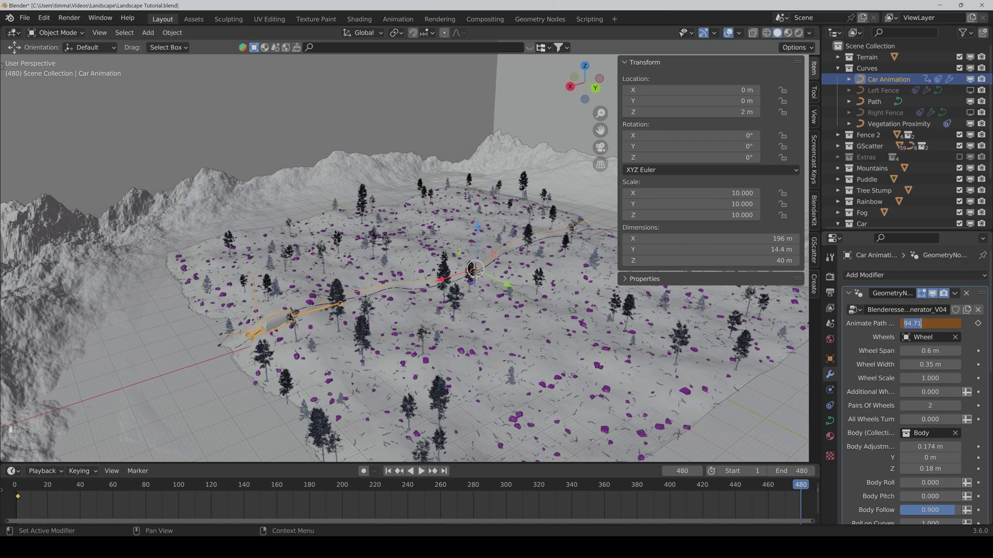
key(Return)
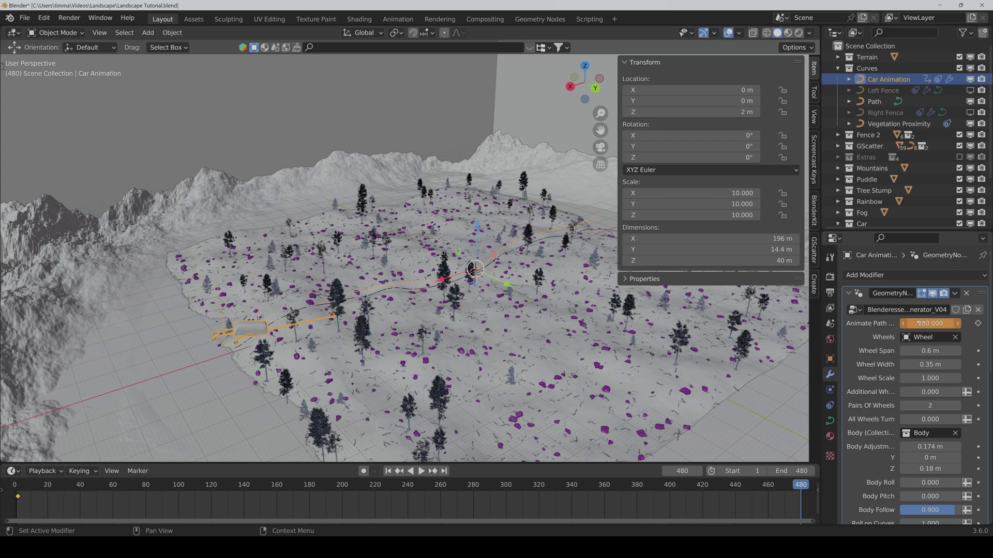
key(i)
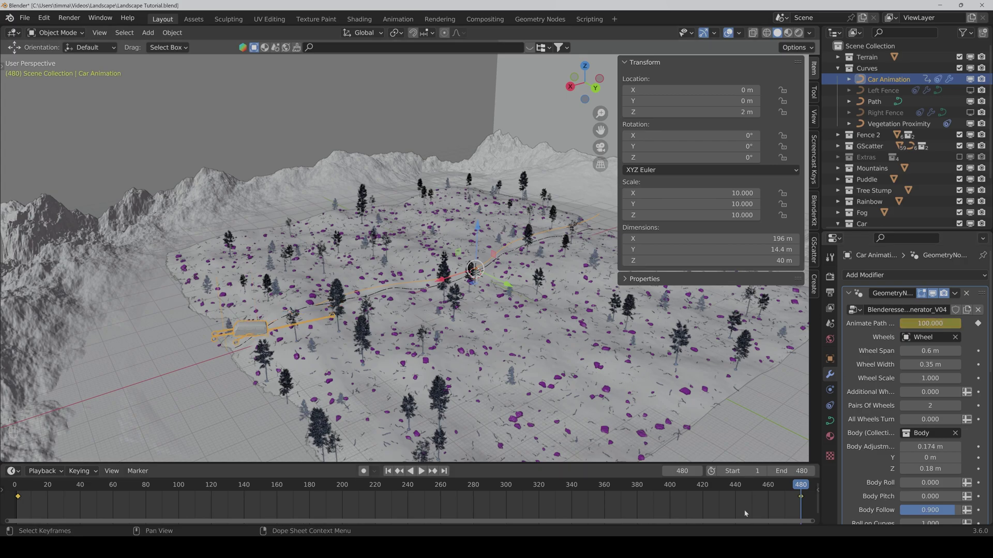
- Set the interpolation of the Animate Path keyframes to Linear
key(Home)
drag(788, 508, 86, 500)
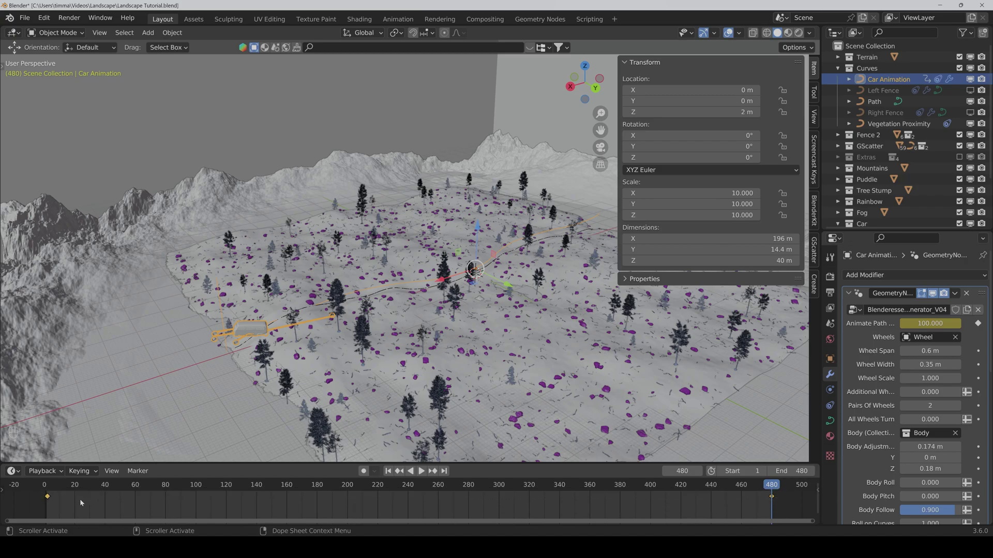
right_click(80, 499)
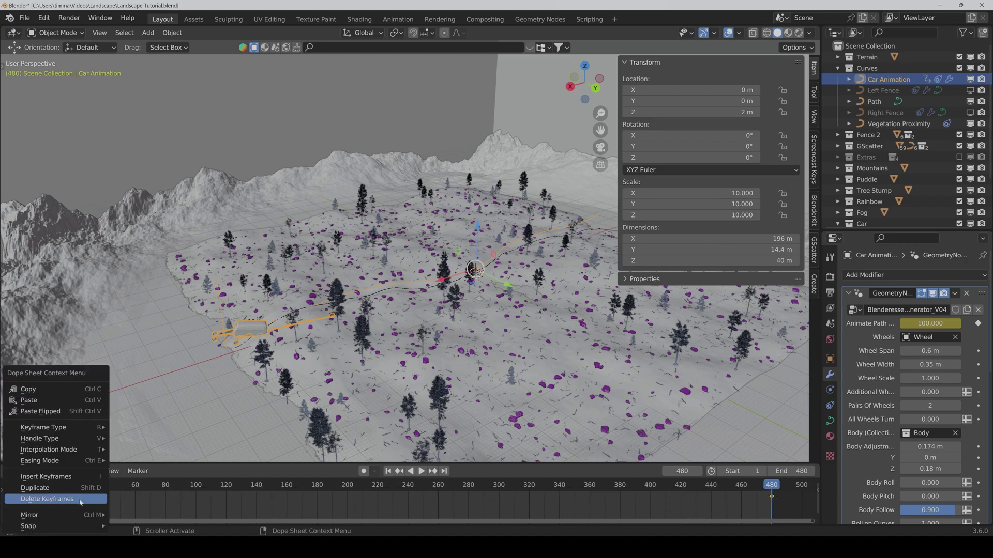
mouse_move(81, 450)
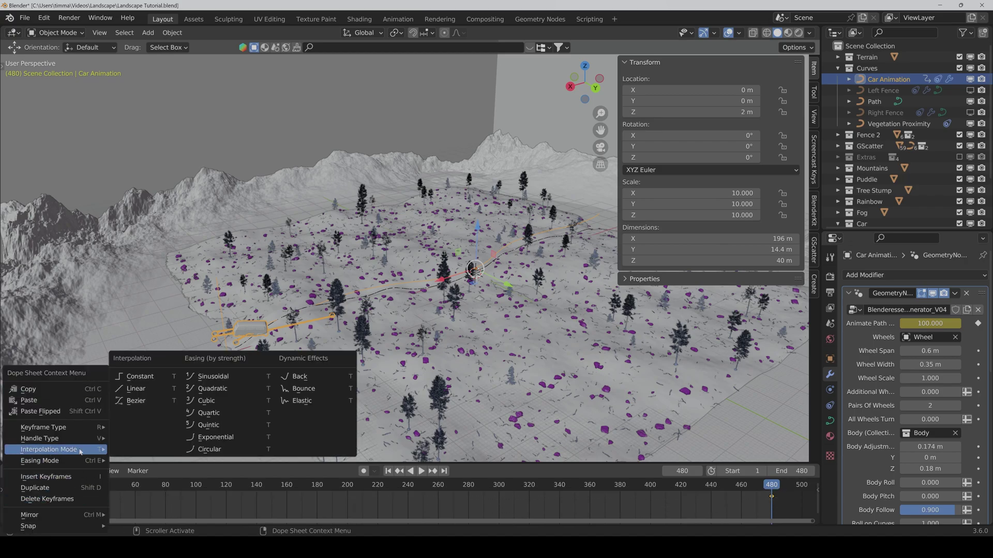
click(148, 389)
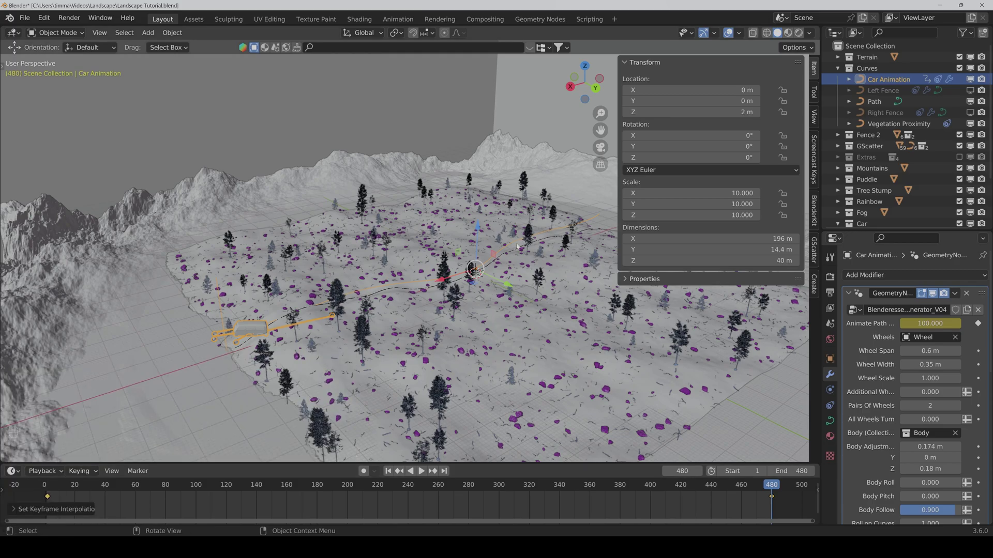
- Examine how the van's body and wheels sit on the terrain at the end of the path on frame 480
middle_drag(494, 273, 520, 242)
scroll(547, 210, up, 3)
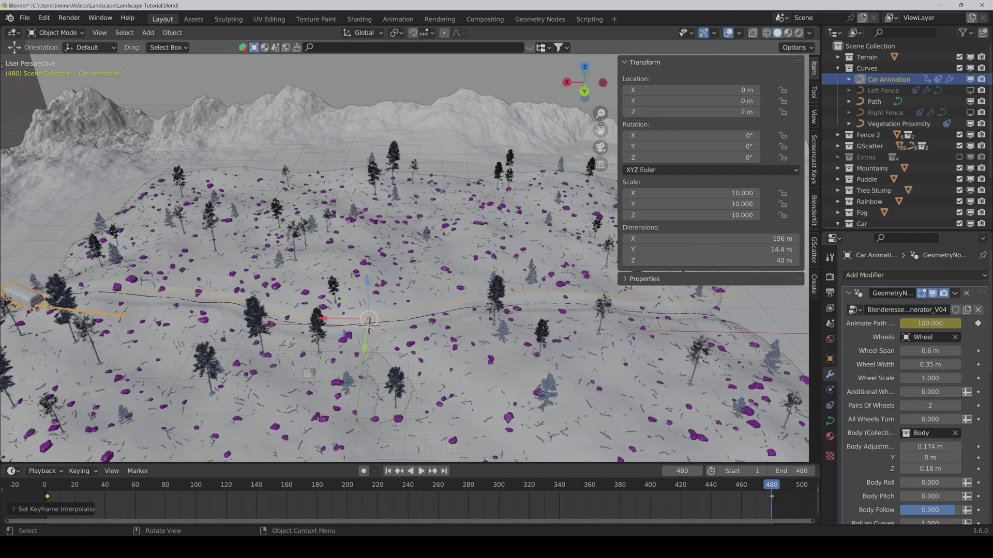
middle_drag(424, 248, 400, 241)
scroll(400, 241, up, 4)
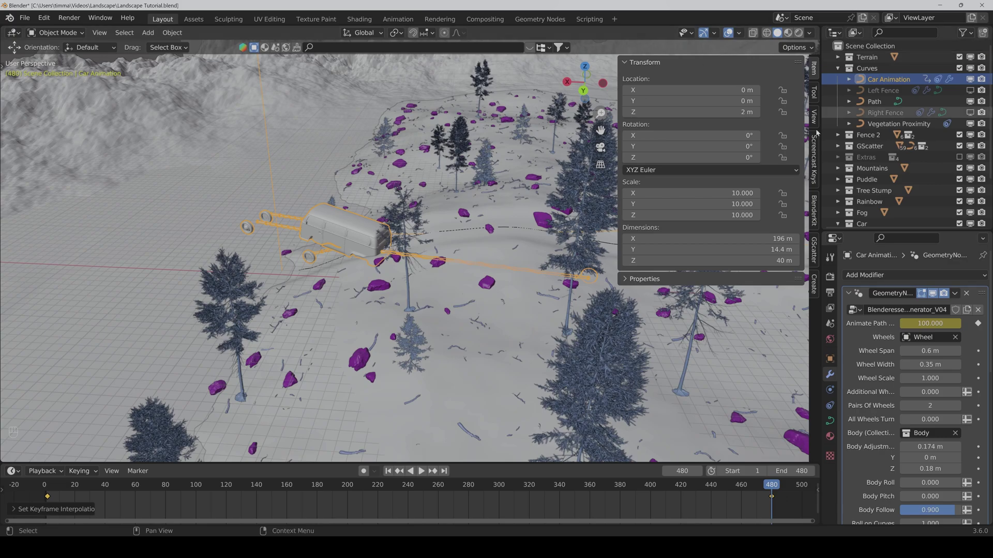
drag(601, 130, 515, 189)
scroll(369, 253, up, 2)
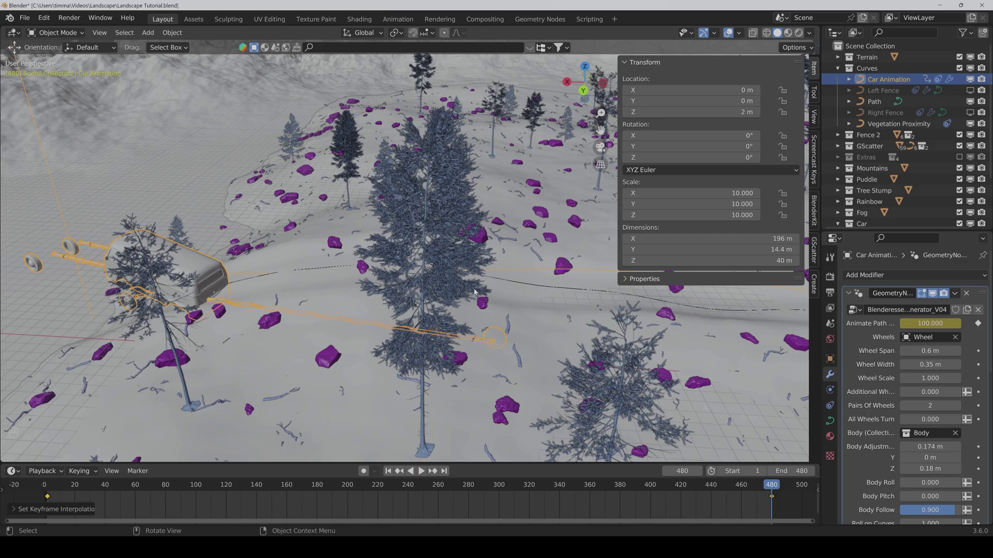
middle_drag(475, 292, 466, 228)
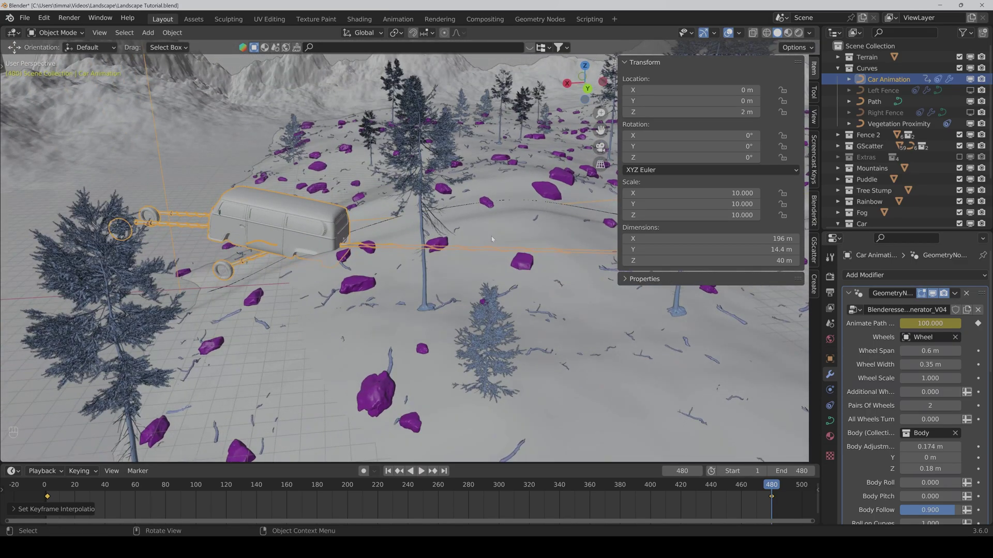
scroll(550, 267, down, 3)
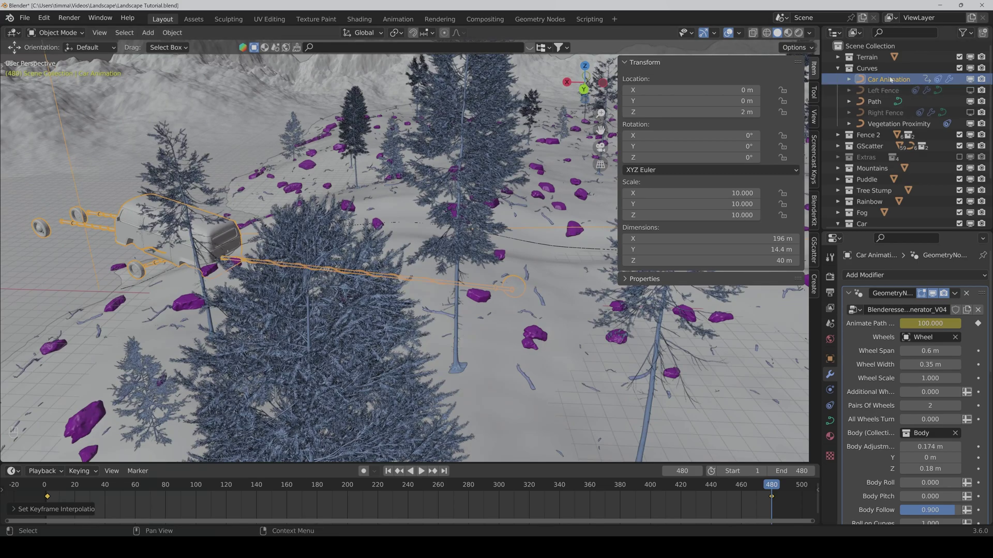
middle_drag(541, 274, 502, 317)
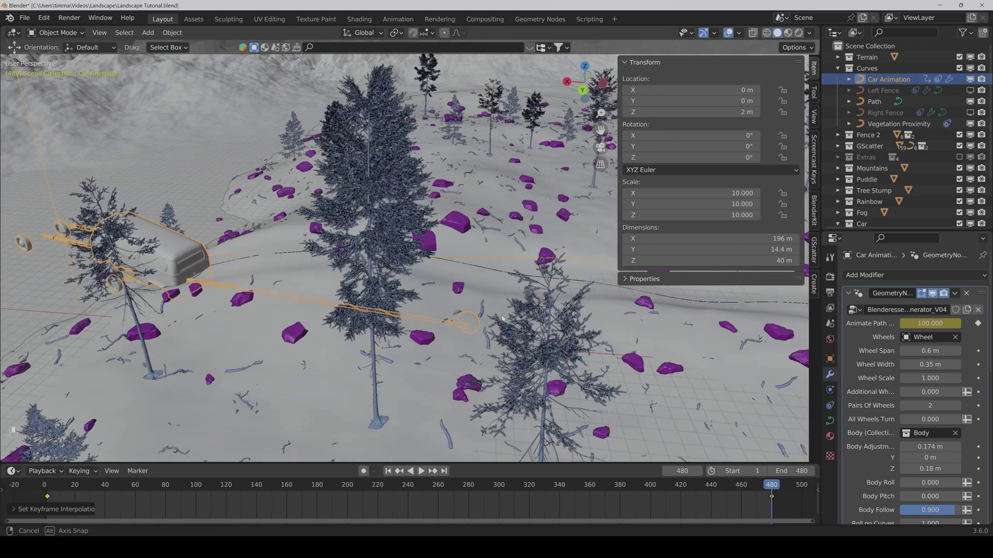
- Try a Z location of 4 m for the Car Animation curve and check the van at frame 415
click(713, 117)
key(Return)
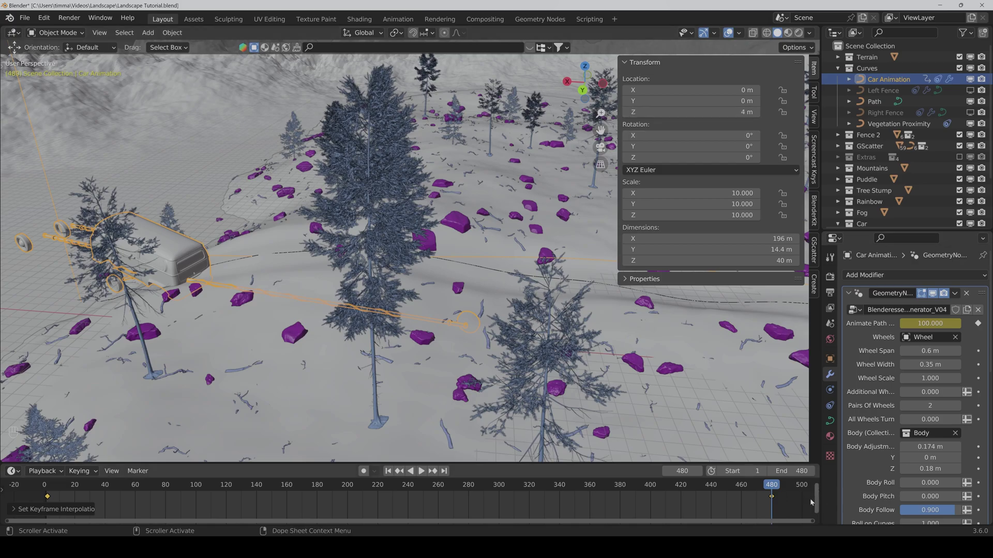
drag(770, 494, 662, 492)
key(space)
shift+middle_drag(331, 290, 420, 290)
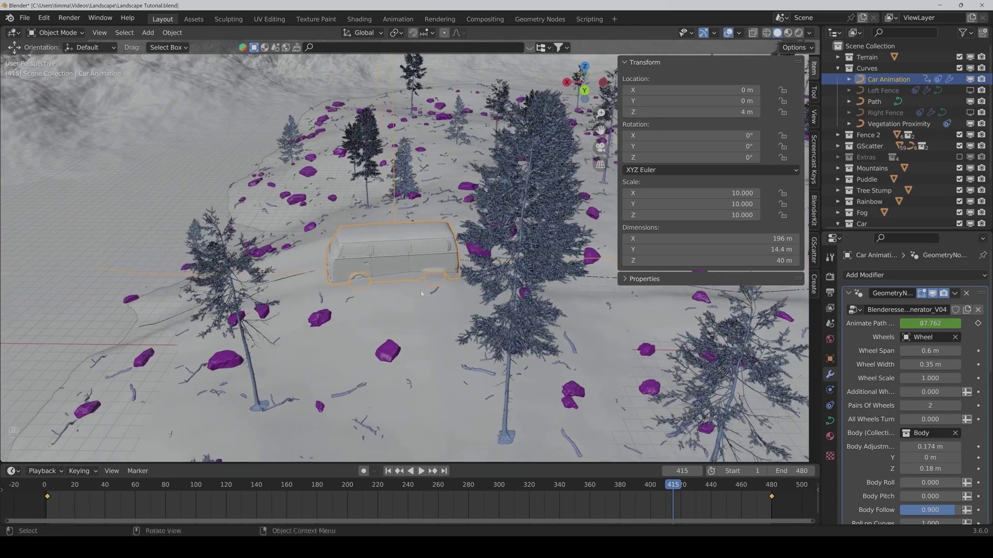
- Try a Z location of 6 m for the Car Animation curve and inspect the van beside the path
click(739, 113)
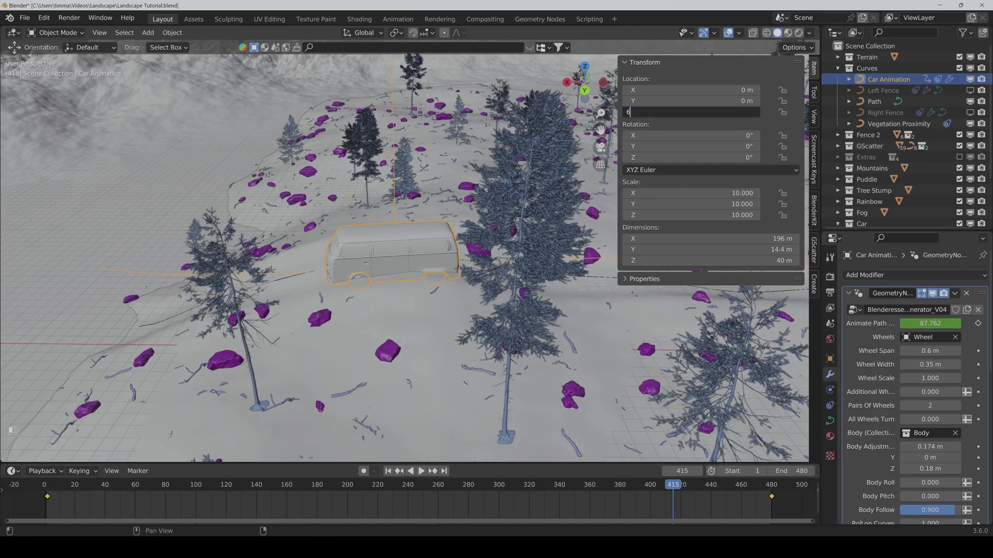
key(Return)
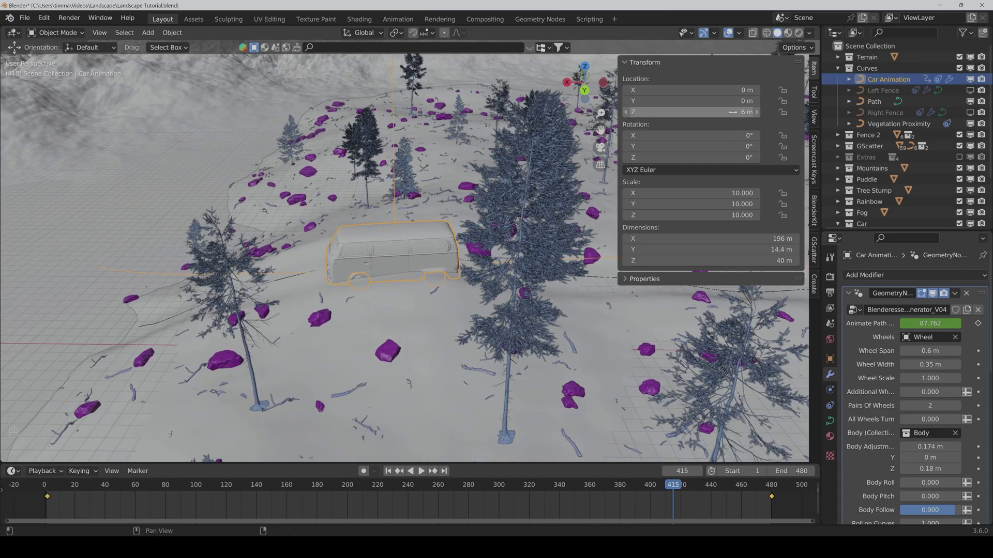
shift+middle_drag(538, 290, 355, 286)
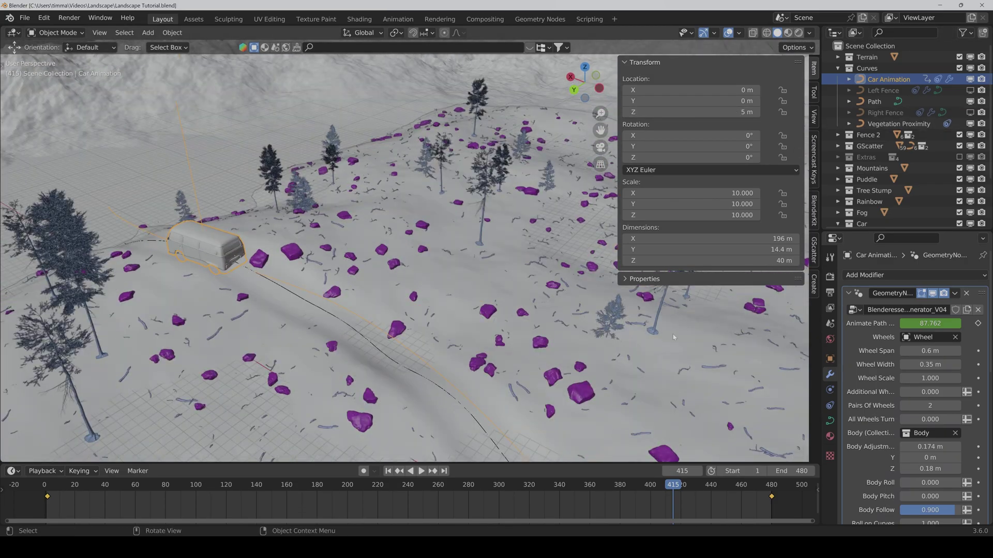
- Replace the Car Animation curve's Copy Transforms constraint with a Child Of constraint targeting Path
click(830, 405)
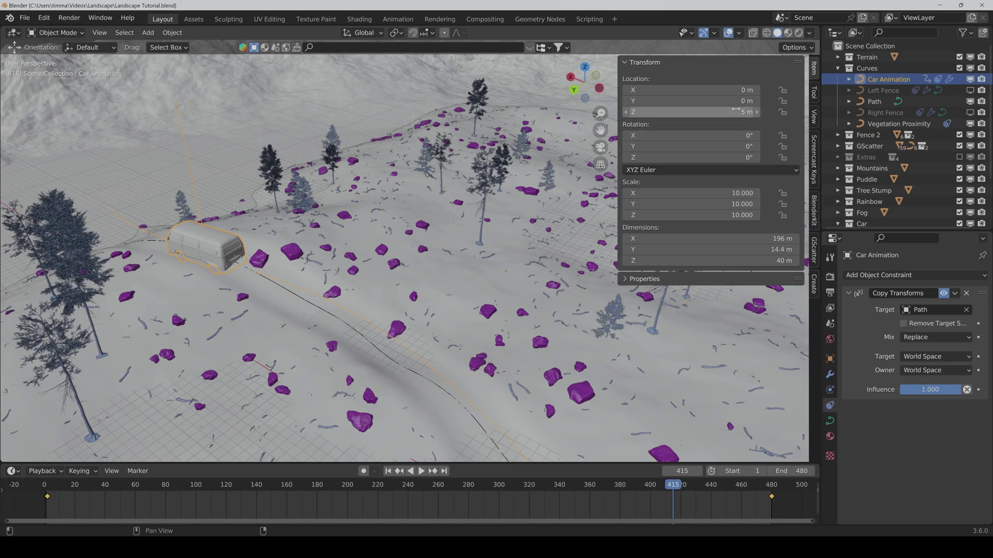
click(966, 293)
click(931, 275)
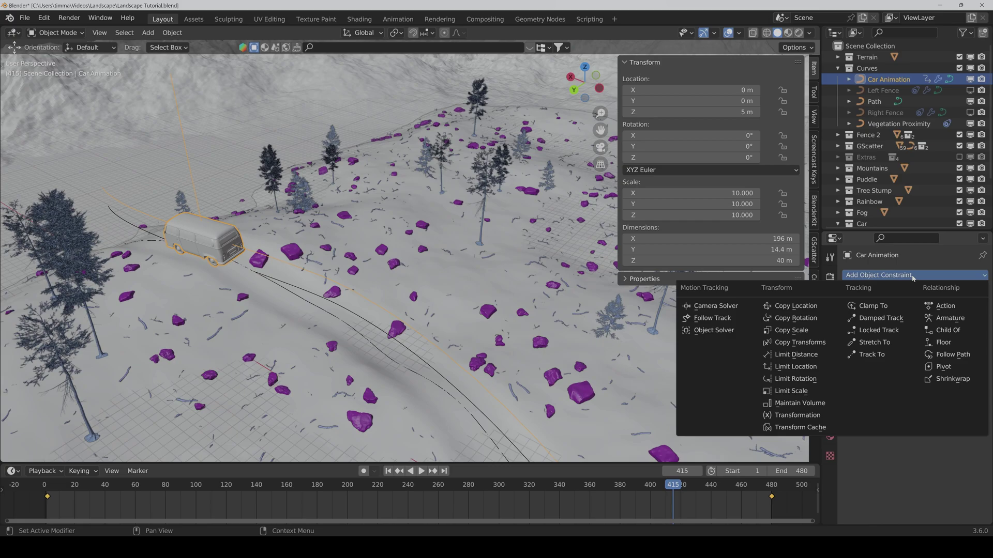
click(946, 330)
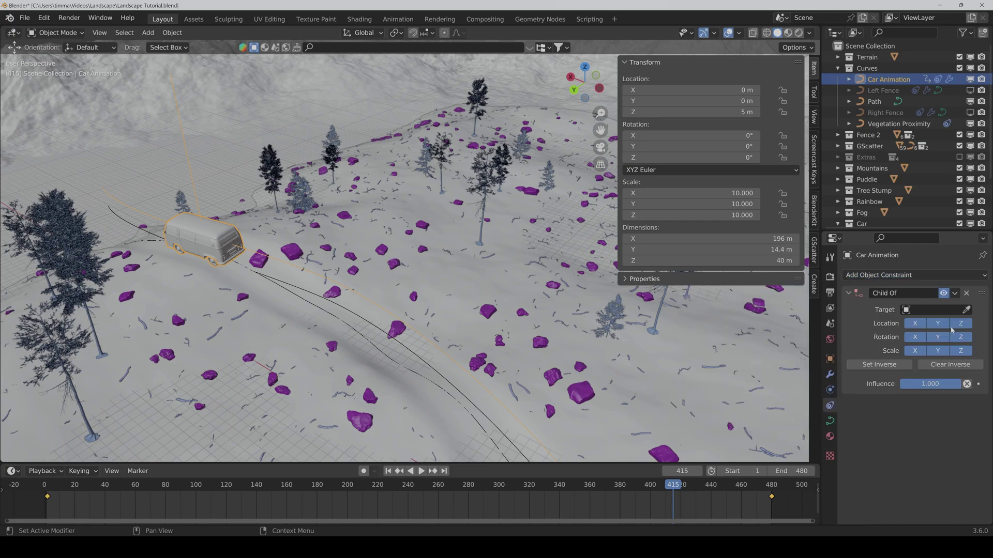
click(966, 309)
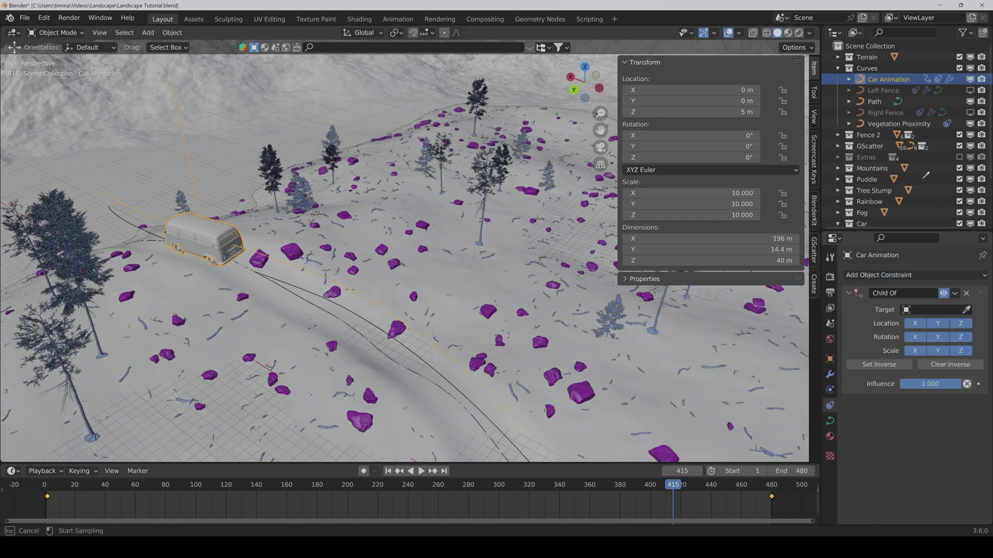
click(874, 103)
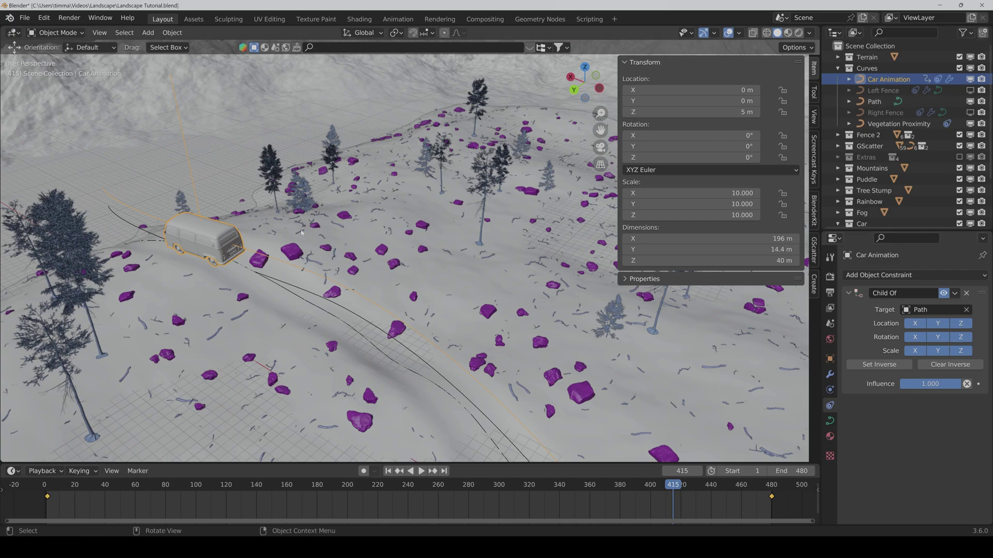
- Test the Car Animation curve's vertical offset and set its Z location to 5 m
middle_drag(647, 134, 723, 99)
drag(722, 112, 729, 111)
click(729, 111)
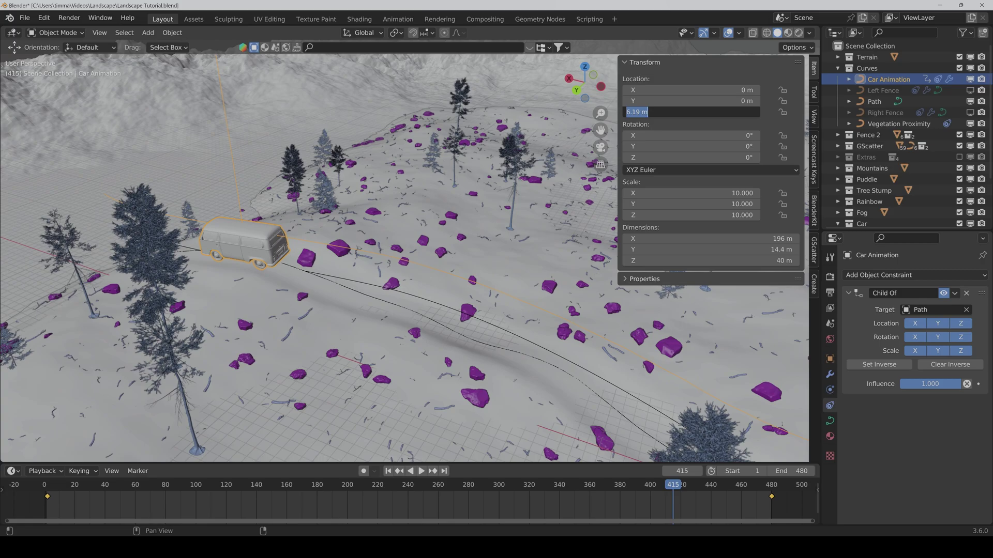
key(Return)
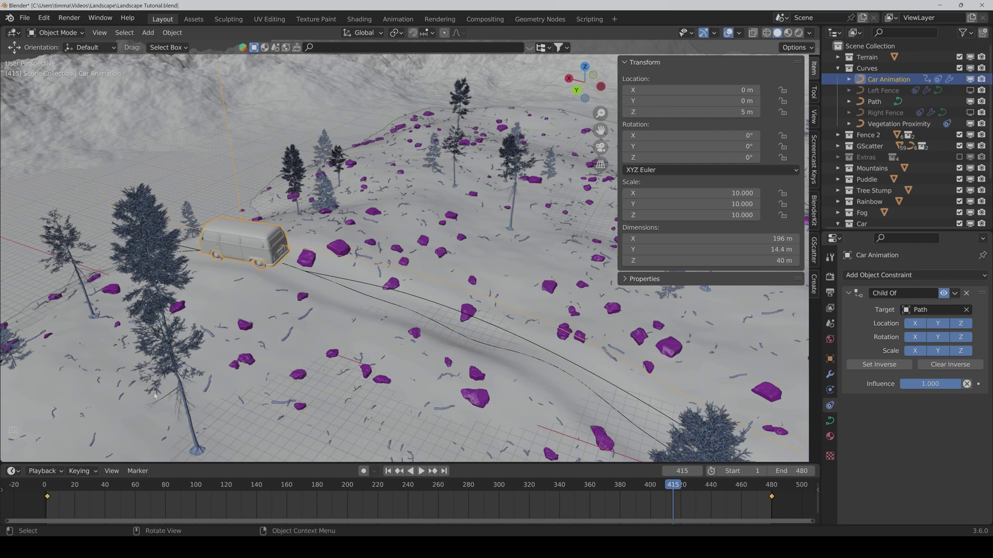
- Play the animation from near the start up to frame 139 and examine how the van drives along the terrain
click(81, 485)
key(space)
scroll(362, 259, down, 5)
middle_drag(362, 259, 485, 276)
scroll(457, 232, up, 4)
scroll(457, 232, down, 4)
key(space)
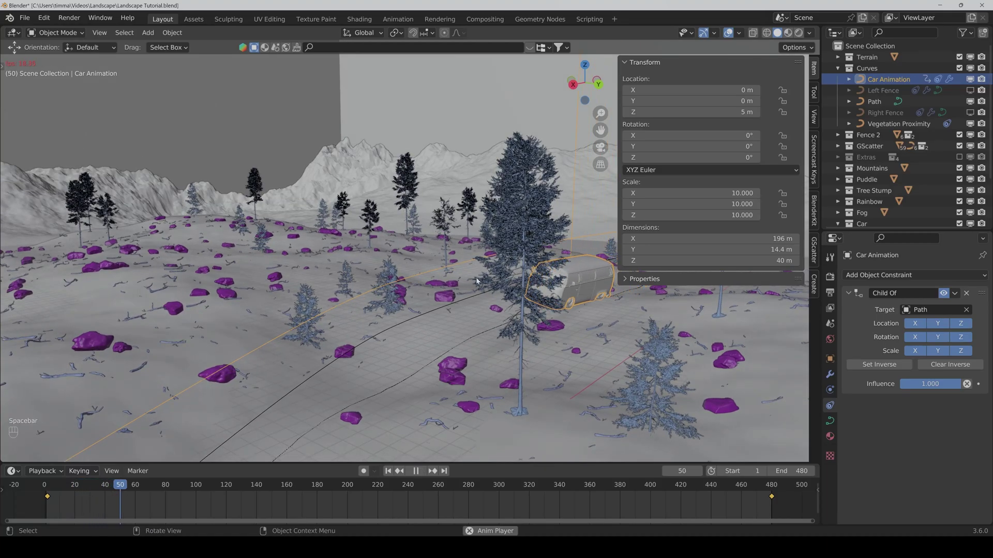
middle_drag(474, 286, 436, 371)
key(space)
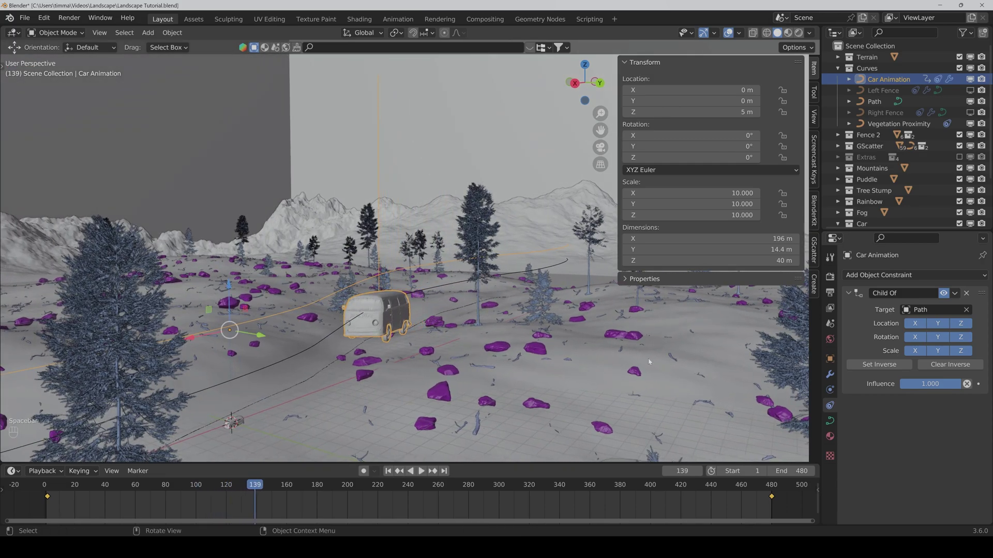
- Set the rig modifier's Roll on Curves value to 0.1
click(830, 376)
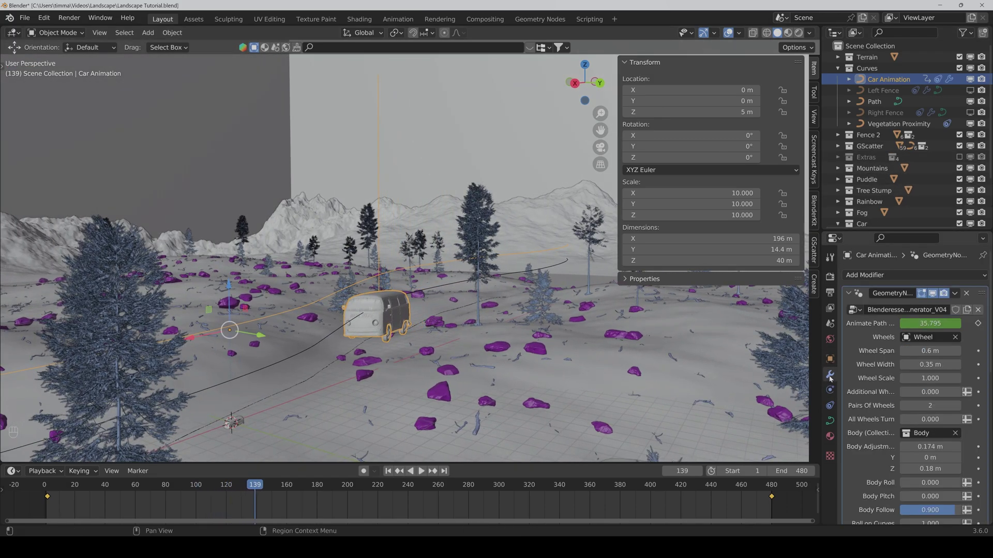
scroll(867, 427, down, 5)
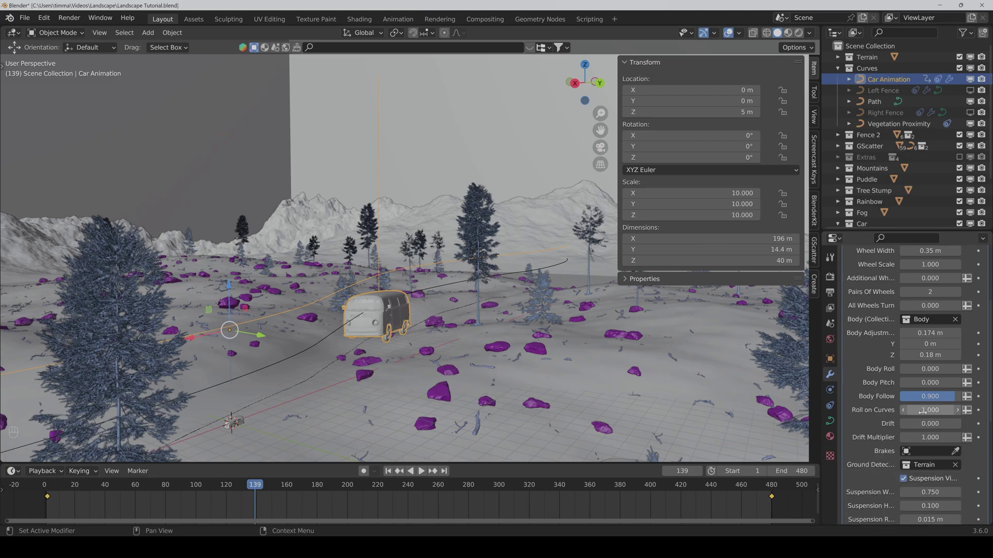
drag(923, 411, 923, 412)
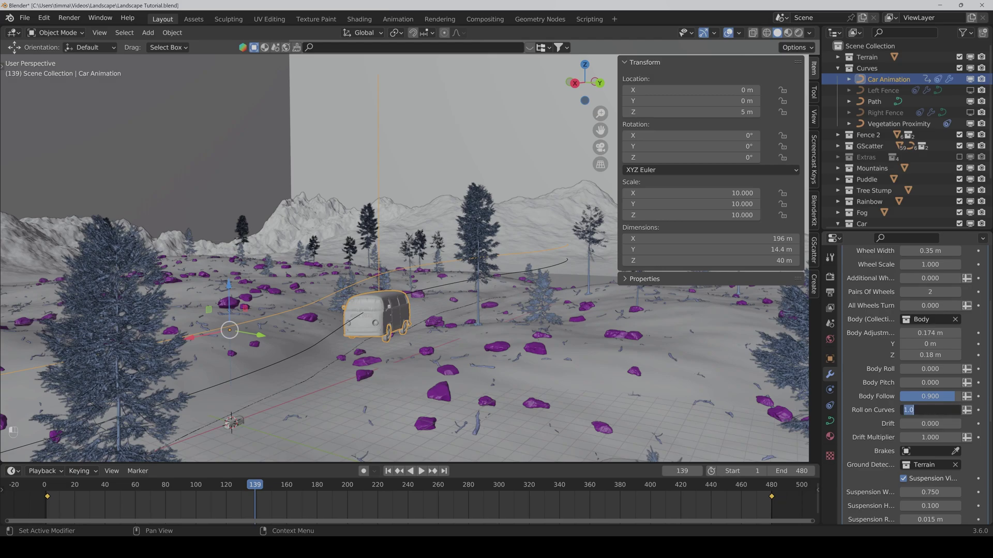
key(Return)
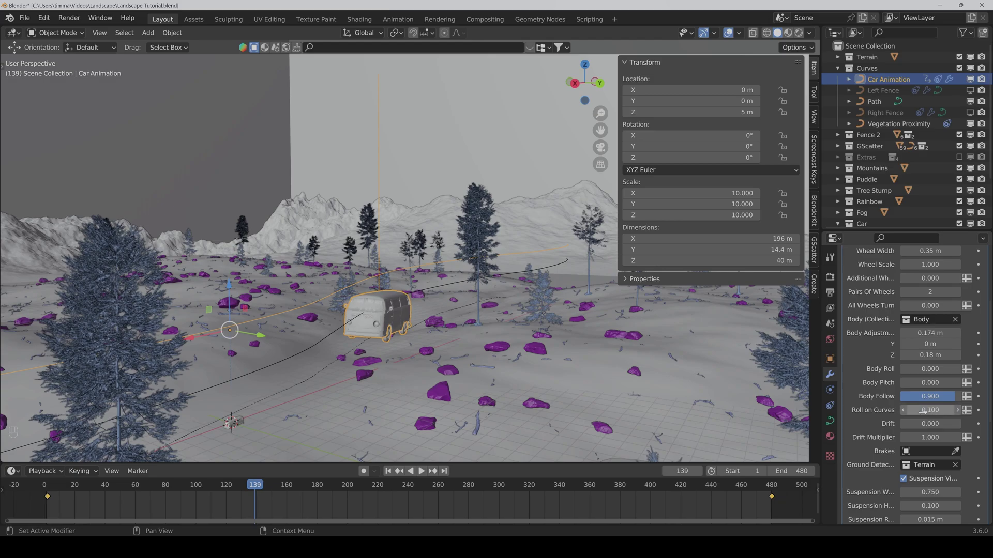
- Replay the van's drive from about frame 46 and set the rig modifier's Roll on Curves value to 0.25
drag(138, 486, 122, 488)
key(space)
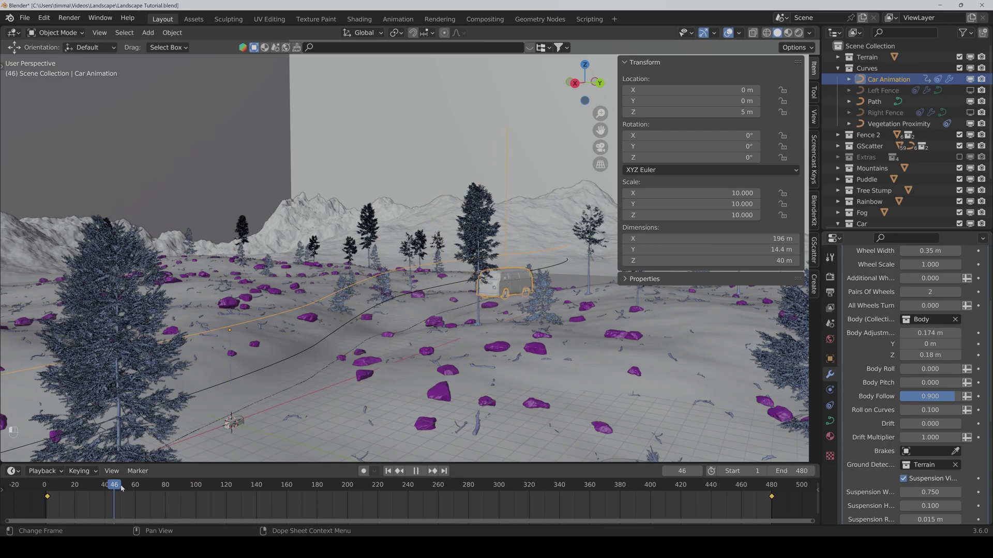
scroll(560, 343, up, 2)
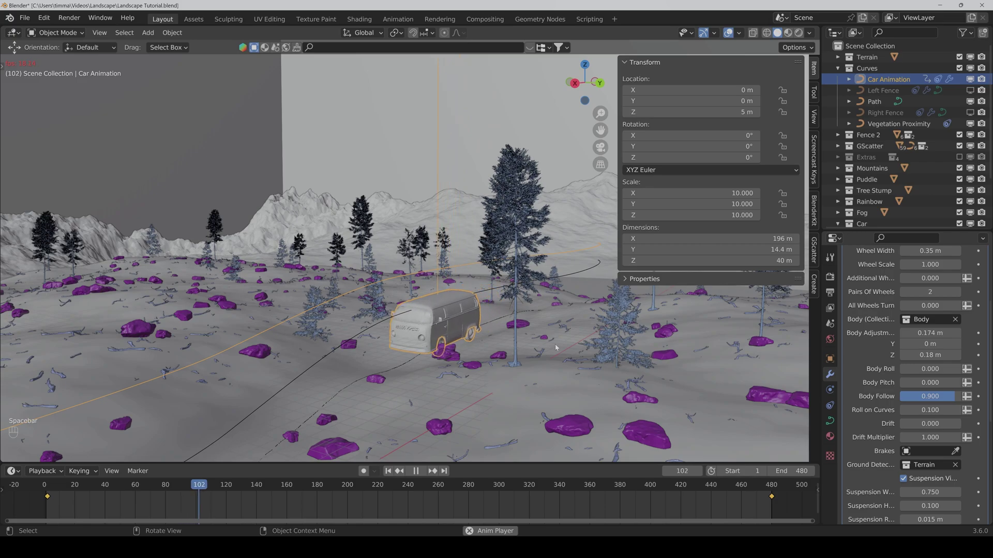
key(space)
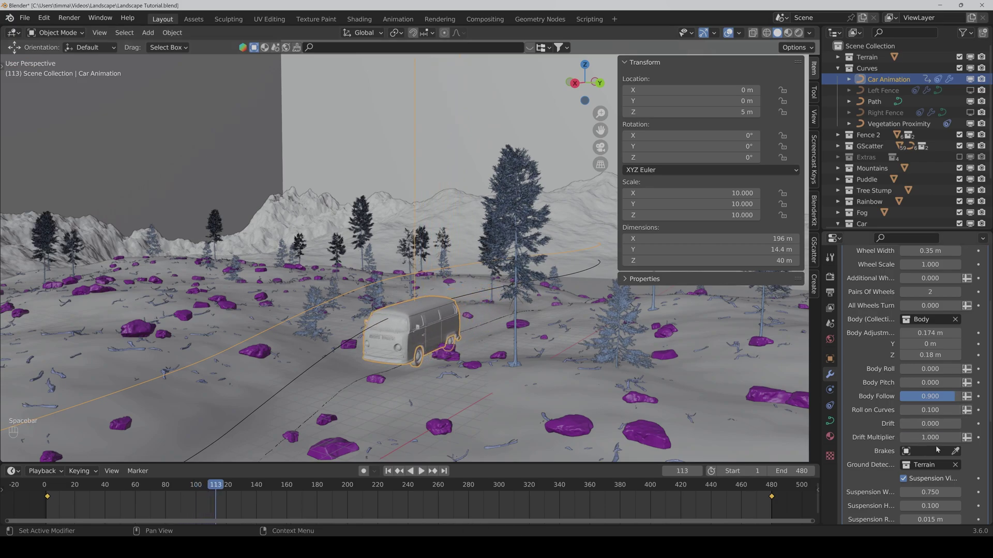
click(930, 409)
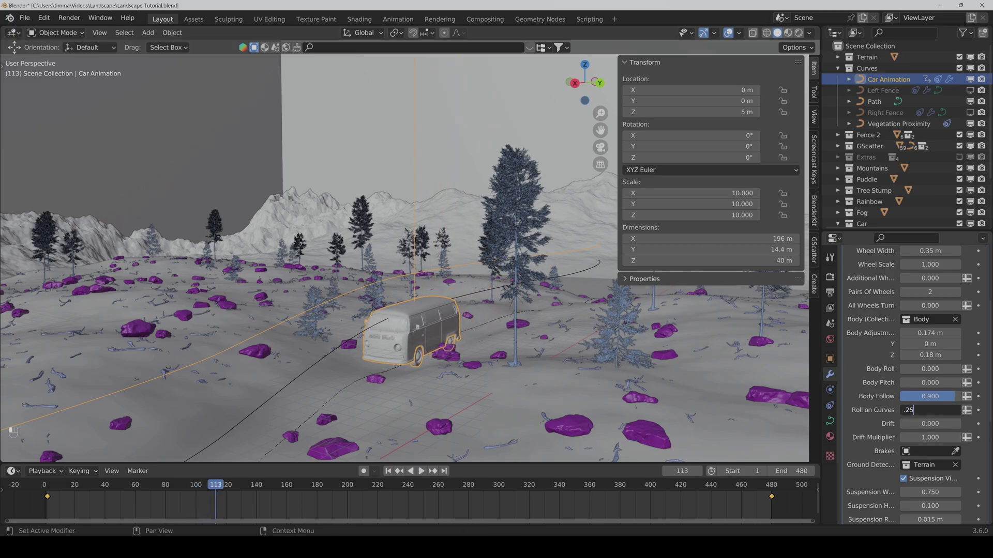
key(Return)
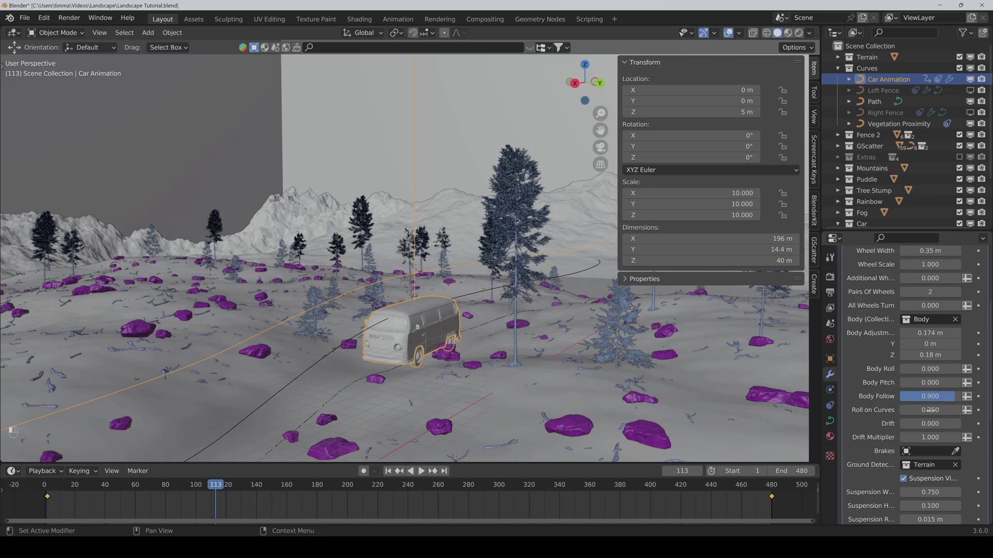
- Play the animation from about frame 40 to frame 283 and examine the van's roll and its clearance from the rocks from different angles
click(106, 494)
key(space)
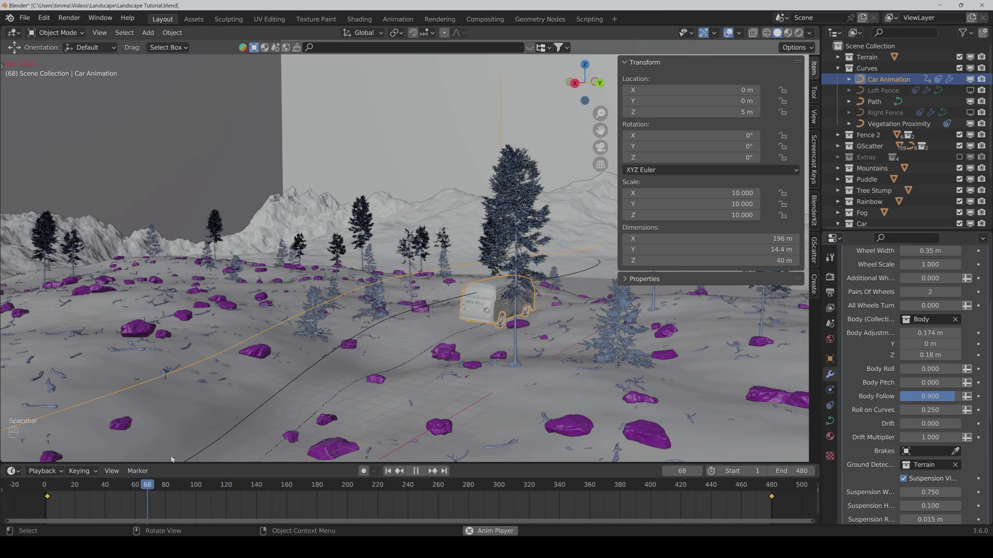
middle_drag(413, 380, 393, 383)
scroll(389, 384, up, 2)
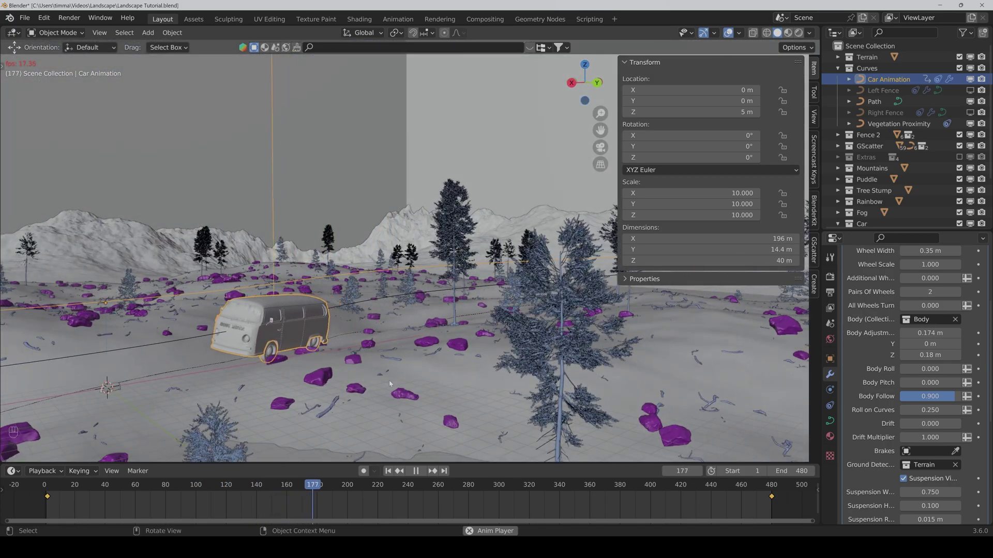
key(space)
middle_drag(390, 384, 581, 158)
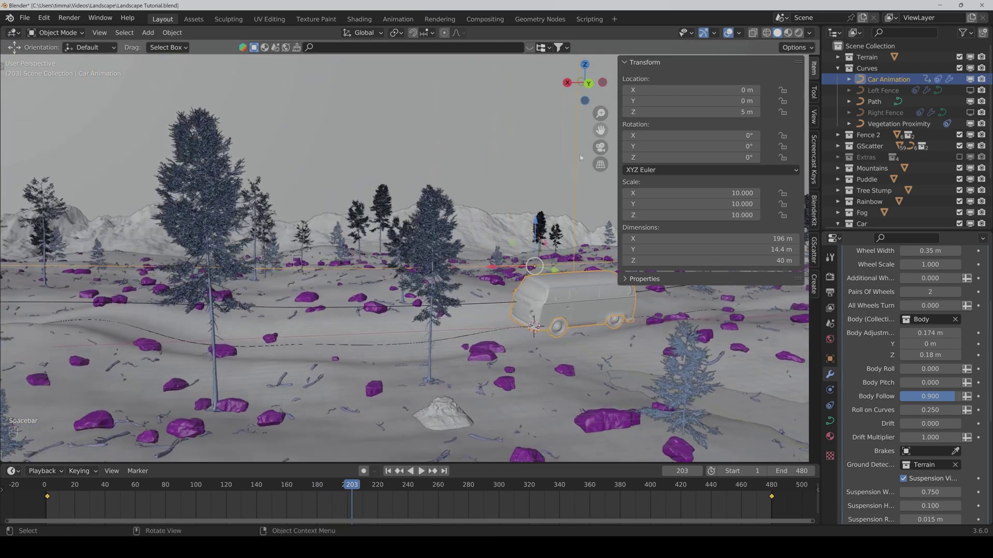
key(space)
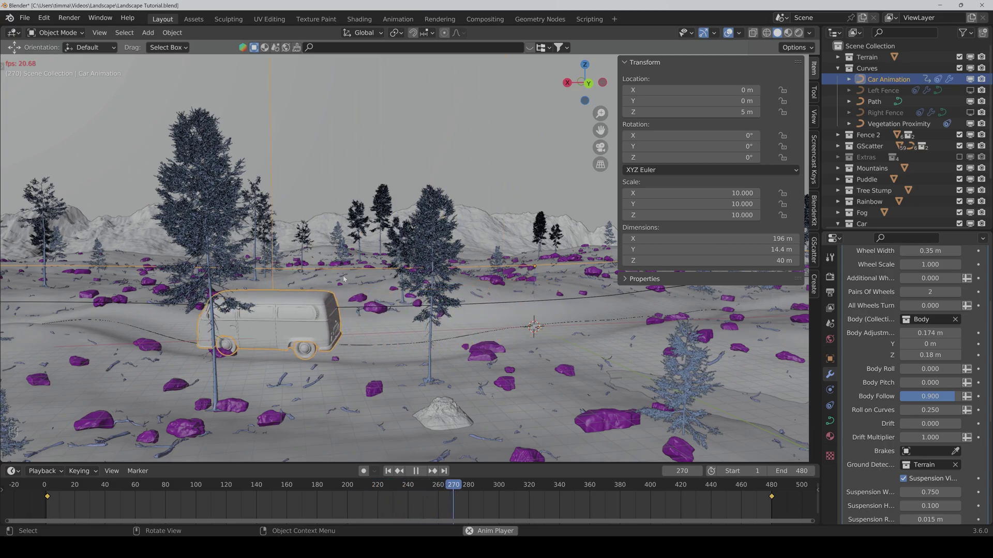
key(space)
middle_drag(592, 129, 395, 353)
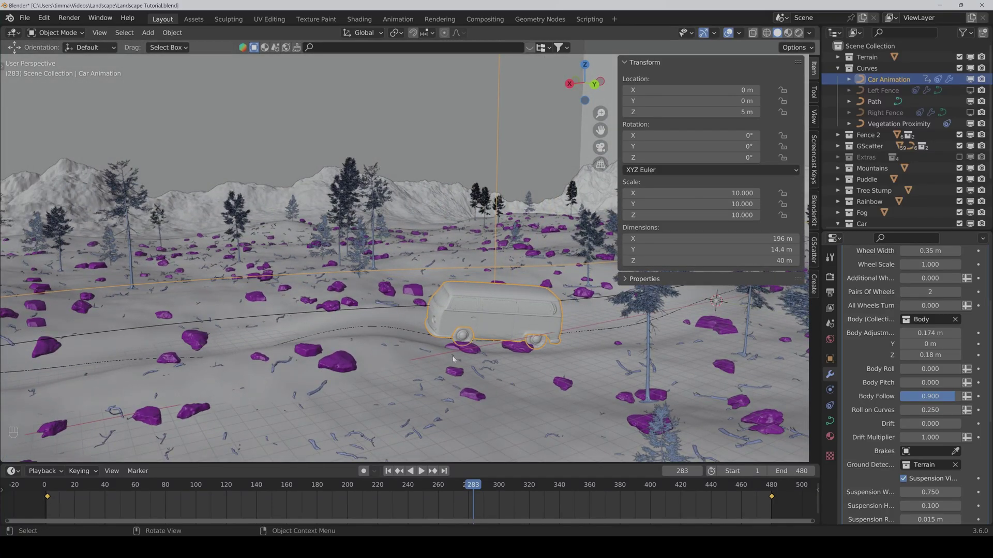
middle_drag(453, 359, 483, 355)
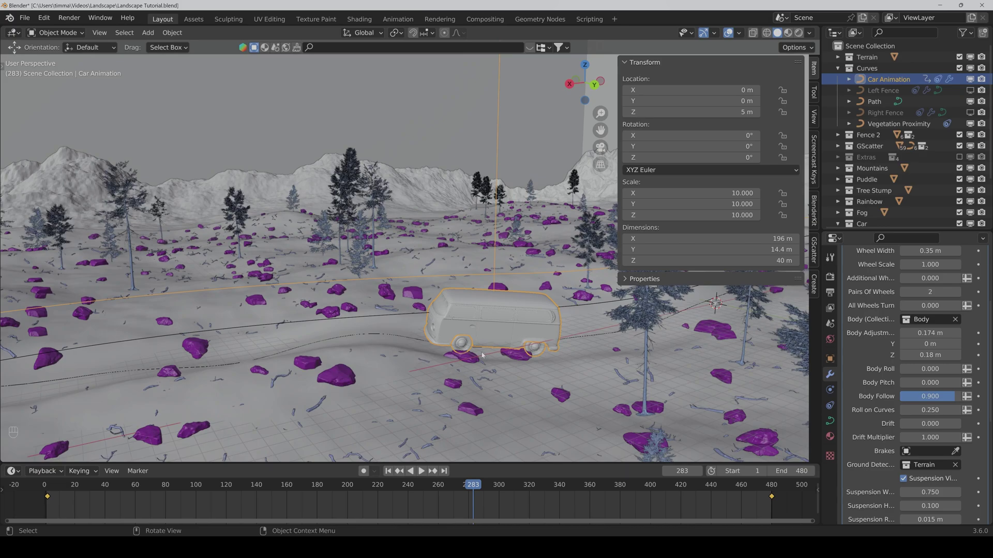
- In the GScatter Rocks system, replace the Puddle Proximity distribution effect with the existing Proximity effect and inspect the rocks around the van's path
click(814, 255)
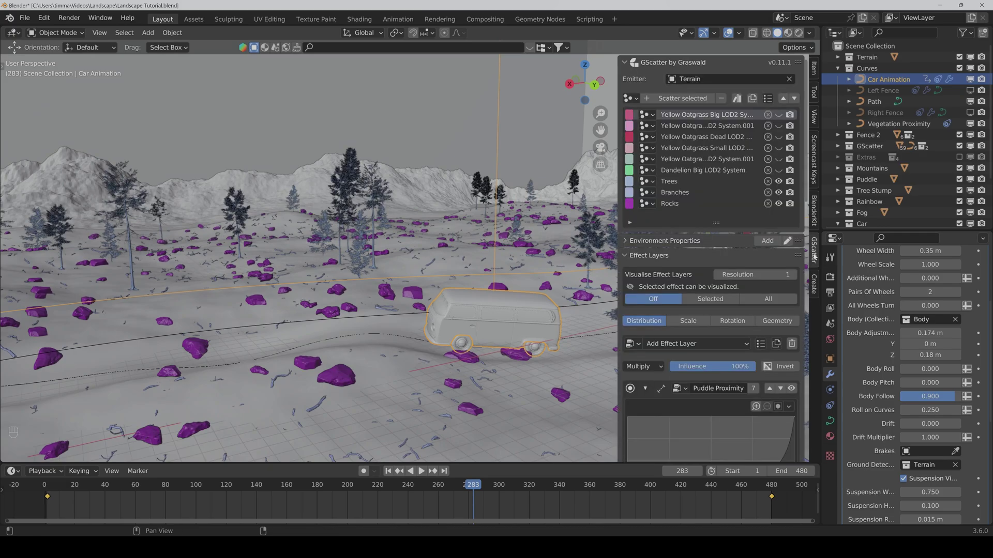
click(669, 205)
scroll(675, 310, down, 5)
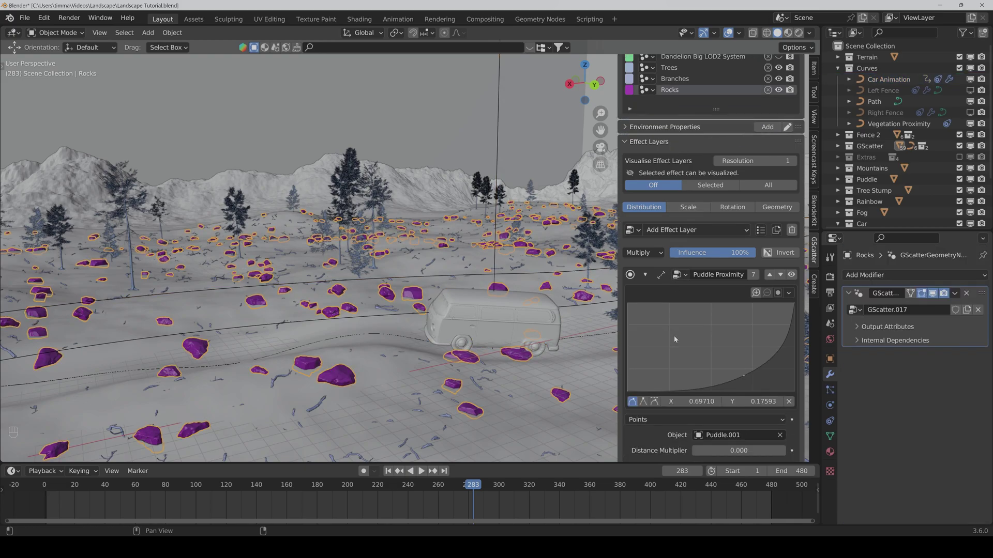
scroll(675, 339, down, 3)
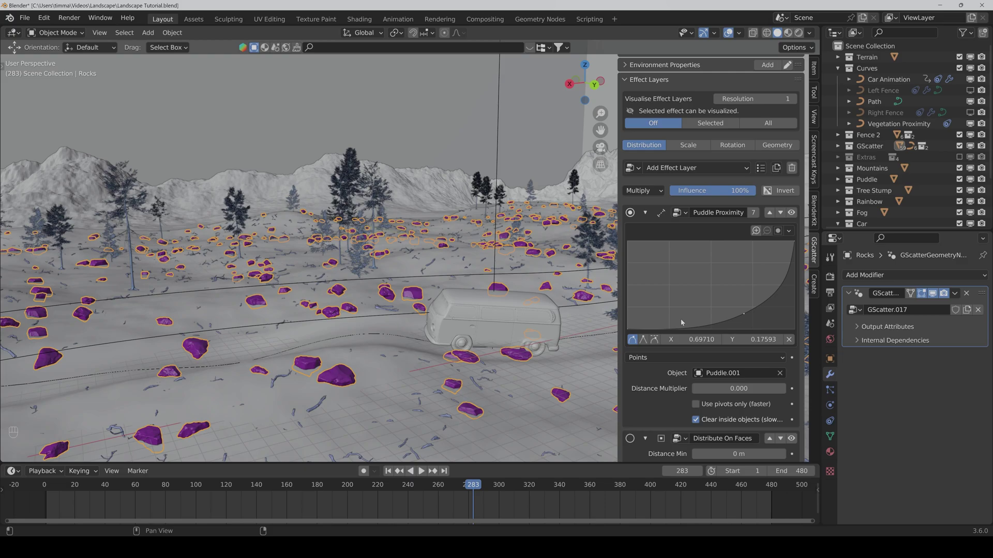
scroll(681, 322, up, 3)
click(634, 230)
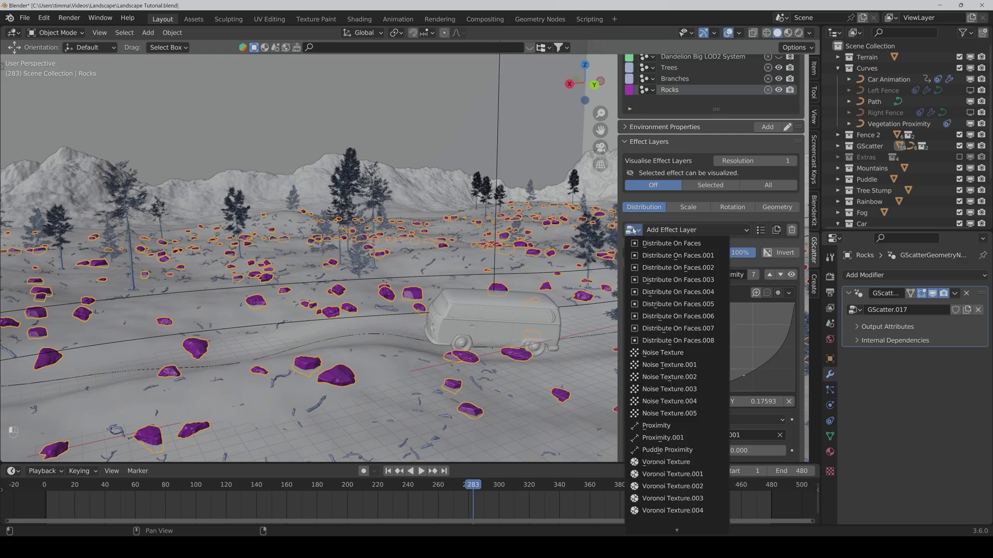
click(659, 427)
middle_drag(289, 311, 406, 327)
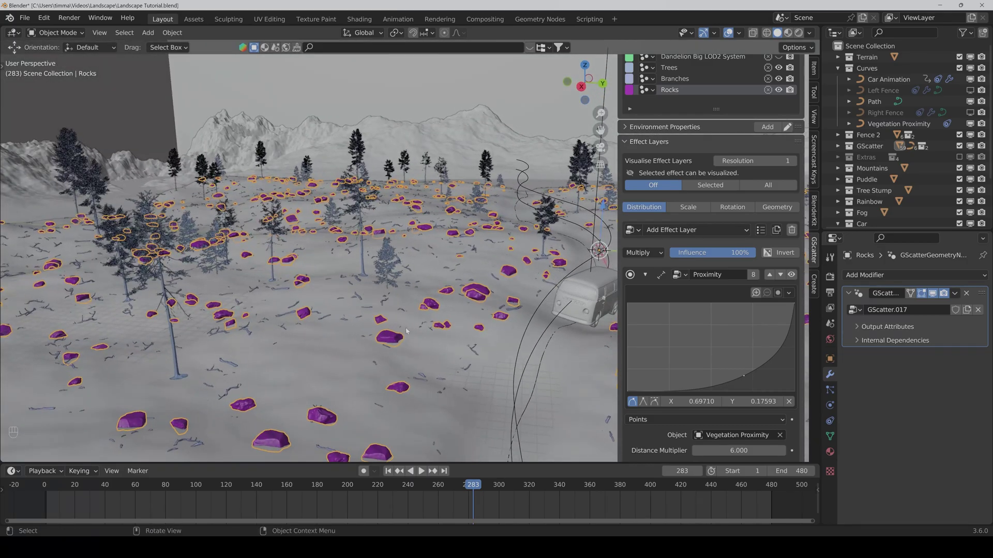
drag(599, 127, 483, 234)
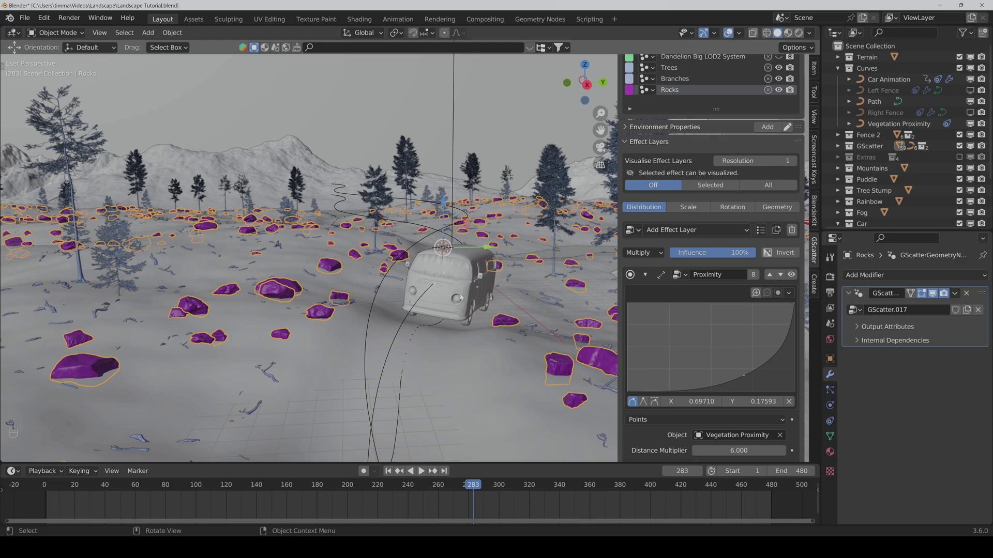
scroll(728, 351, up, 5)
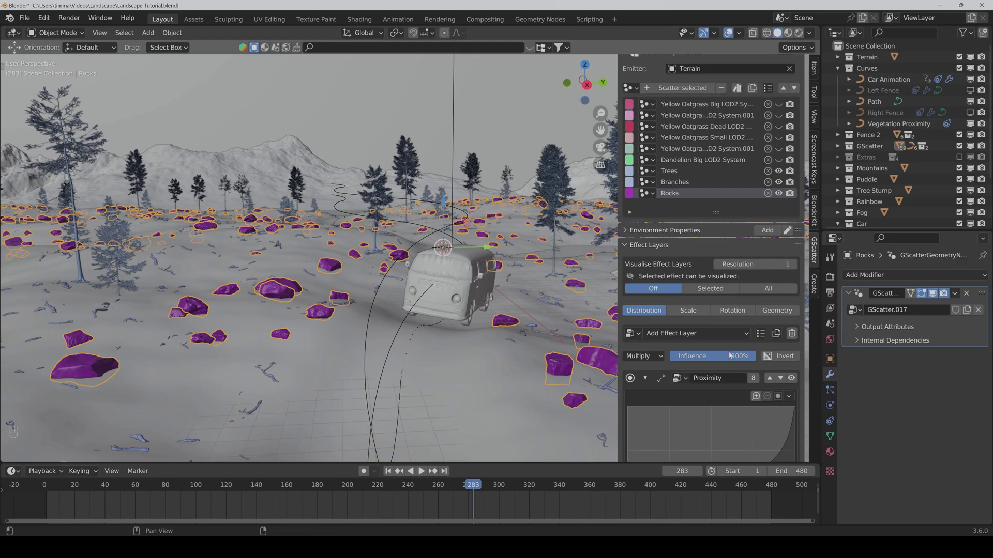
- Hide the 3D viewport's sidebar and save the blend file
click(814, 68)
middle_drag(551, 339, 545, 291)
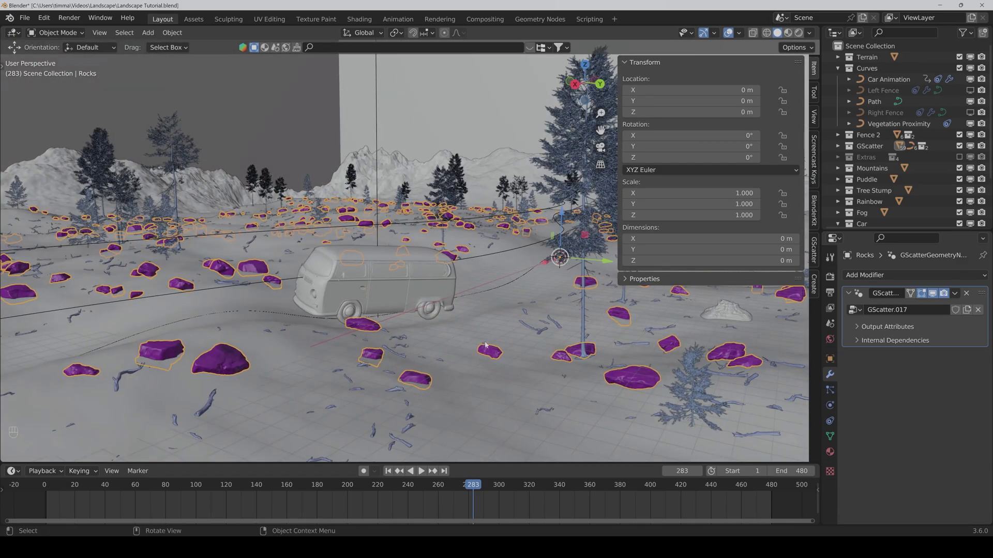
key(n)
key(ctrl+s)
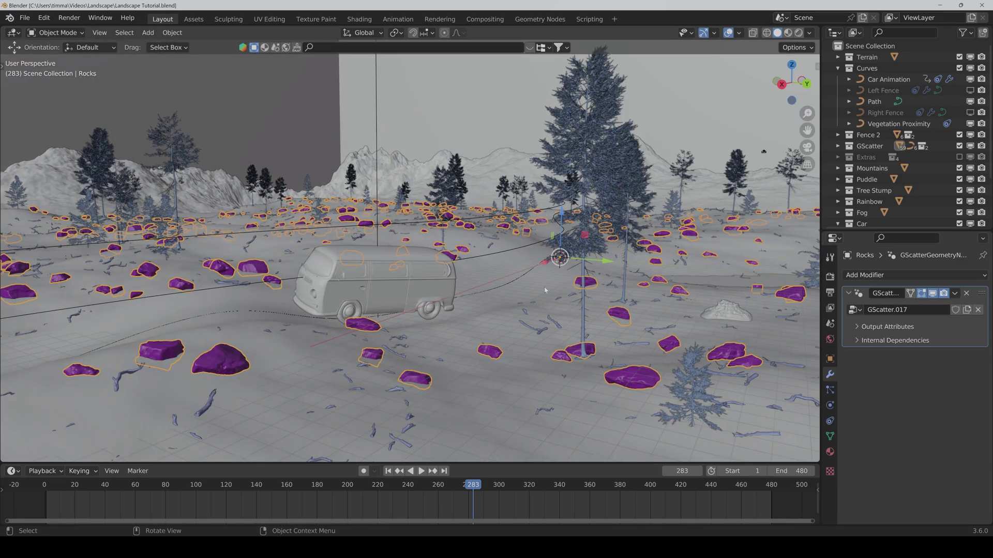
- Unhide the Left Fence and Right Fence curves and open a Geometry Node Editor in a new area below the 3D viewport
click(970, 90)
click(970, 112)
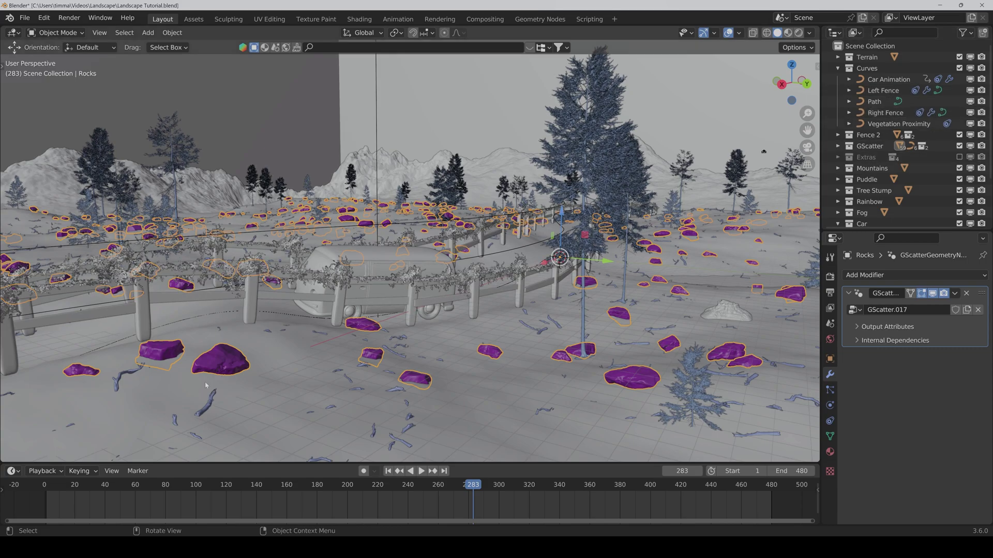
drag(52, 463, 12, 317)
click(14, 325)
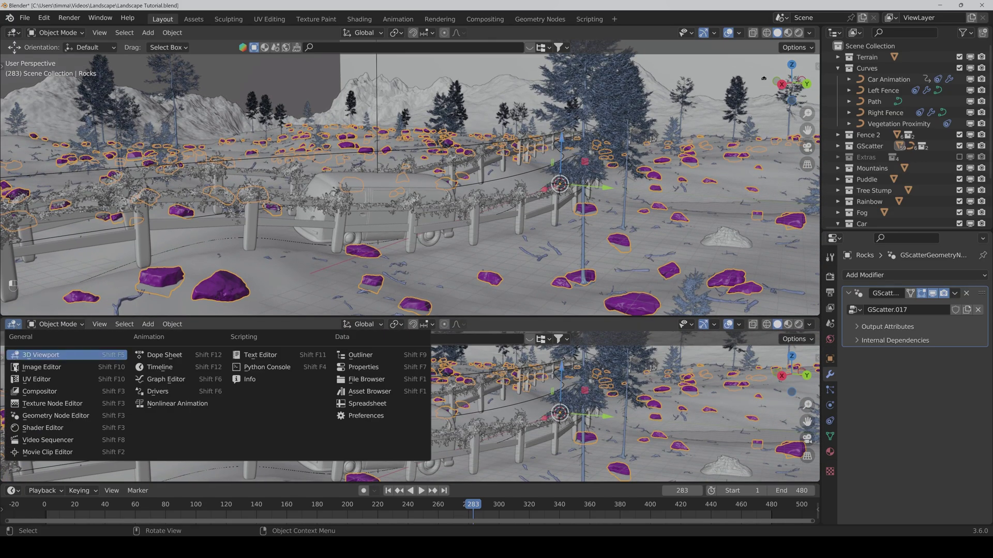
click(30, 418)
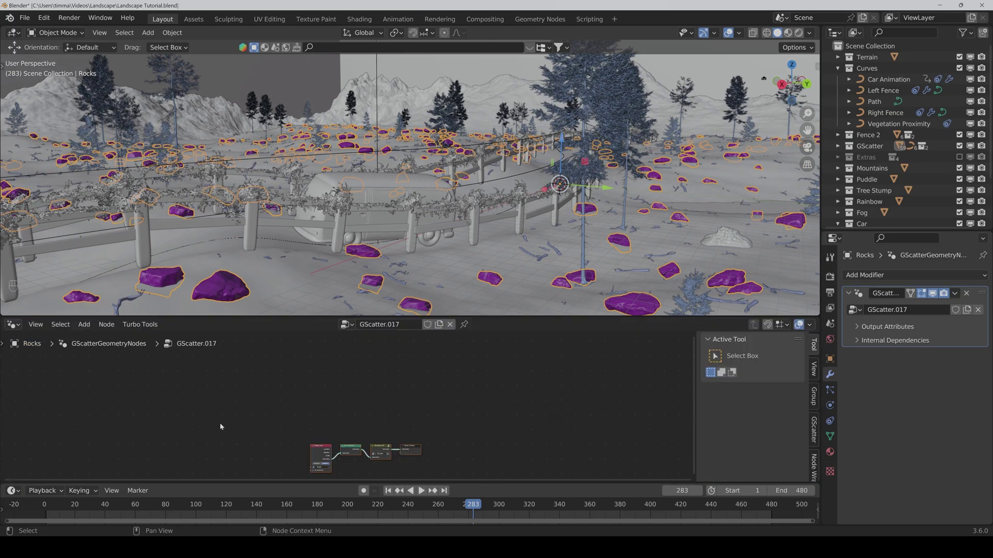
key(Home)
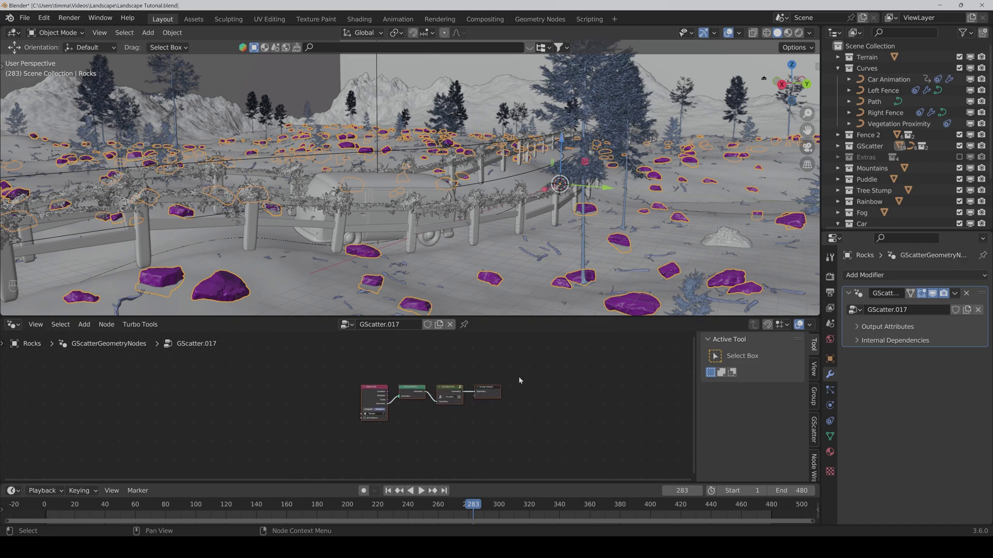
- Select the Left Fence curve and display its Fence geometry node tree at the Wood section
click(879, 91)
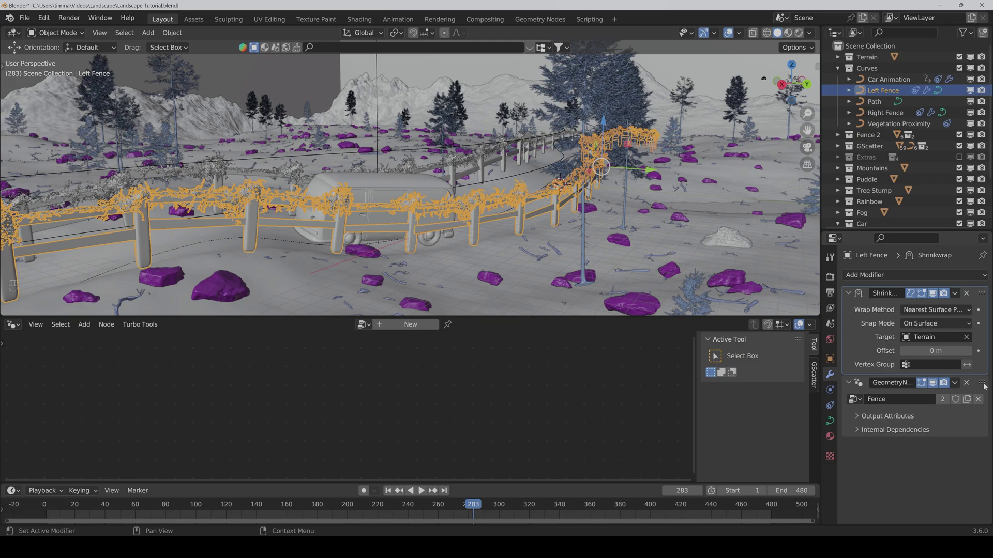
click(904, 394)
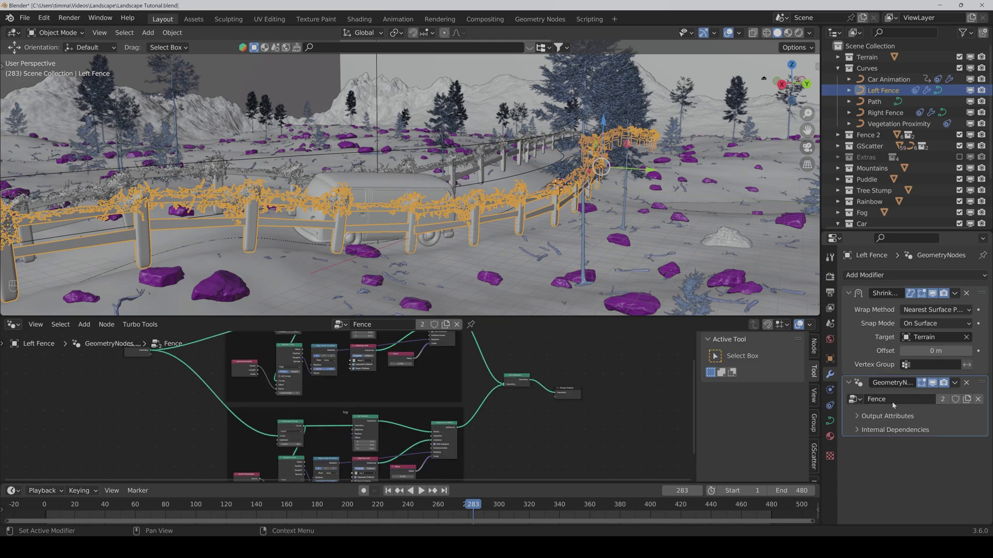
scroll(455, 414, up, 3)
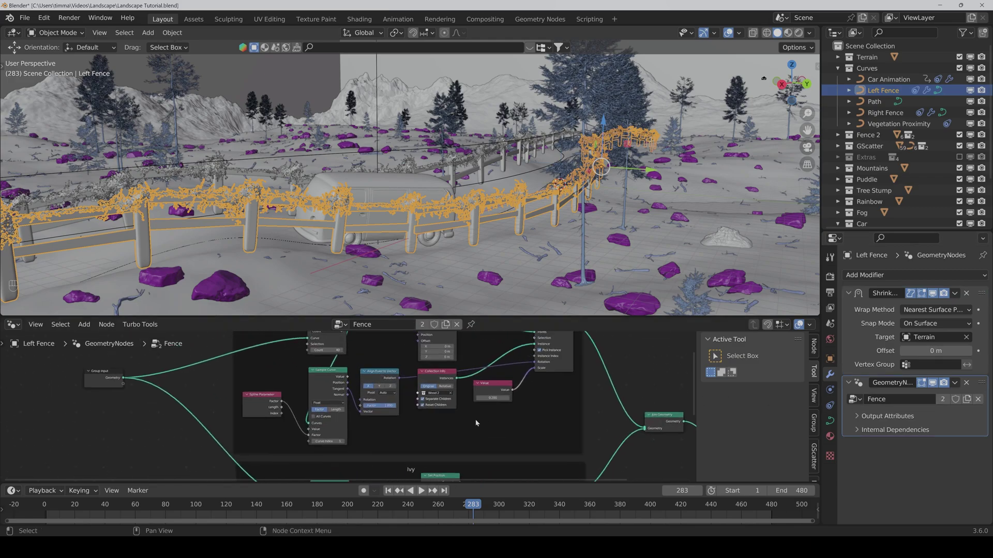
middle_drag(579, 405, 517, 426)
- Scale down the fence's Wood instances by trying a Value node setting of 0.1 and settling on 0.12
double_click(437, 415)
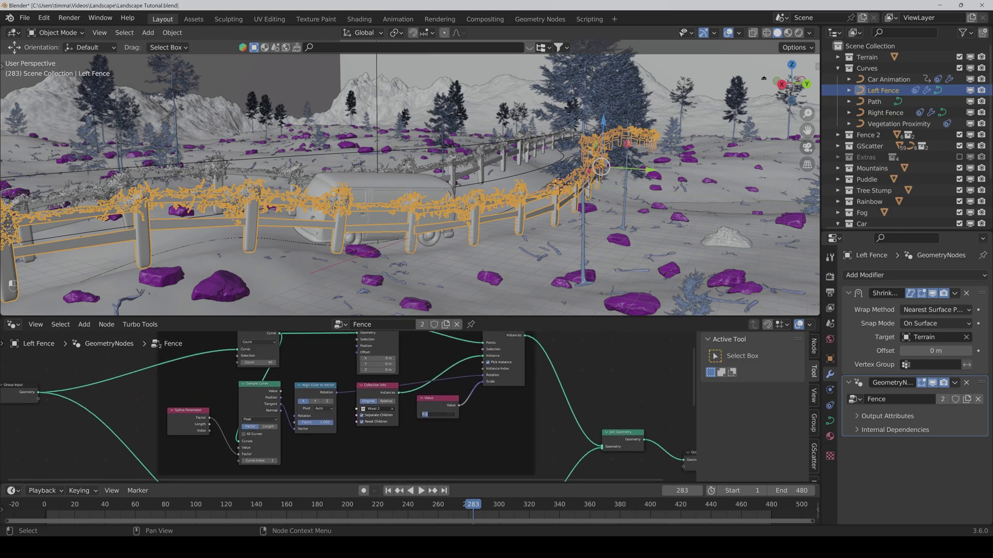
key(BackSpace)
text(1)
key(Return)
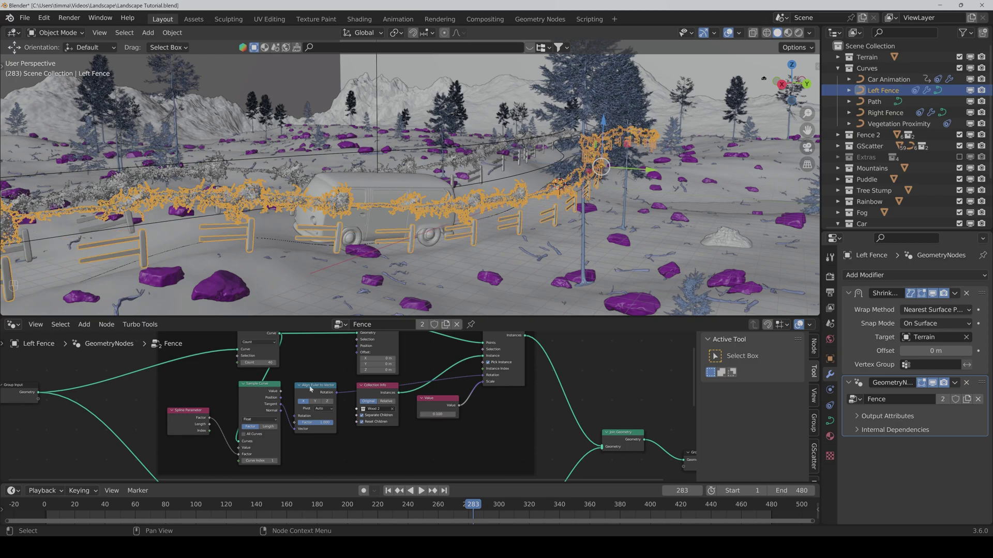
double_click(438, 414)
text(12)
key(Return)
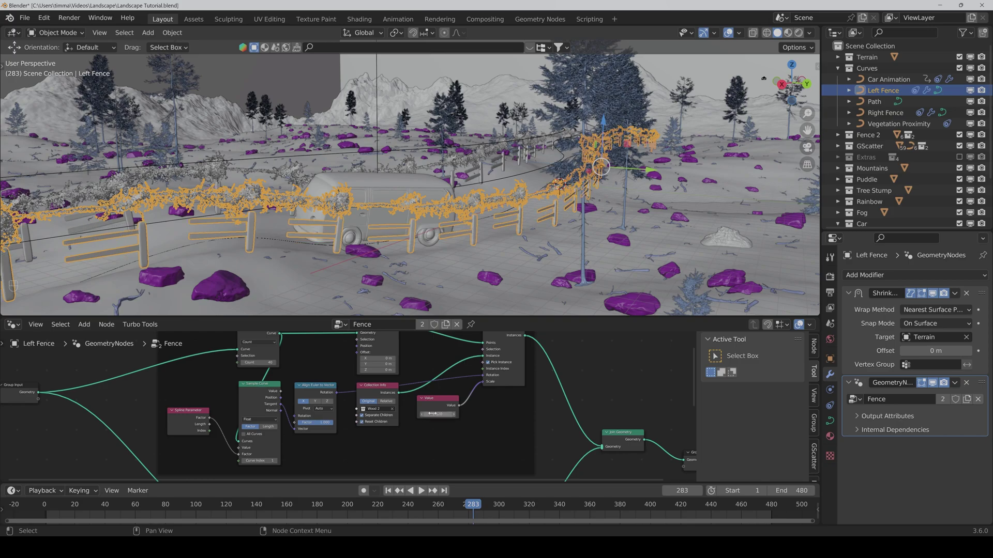
- Increase the Wood section's Resample Curve count to about 68 to close the gaps between fence pieces, trying 70 along the way
drag(248, 361, 305, 360)
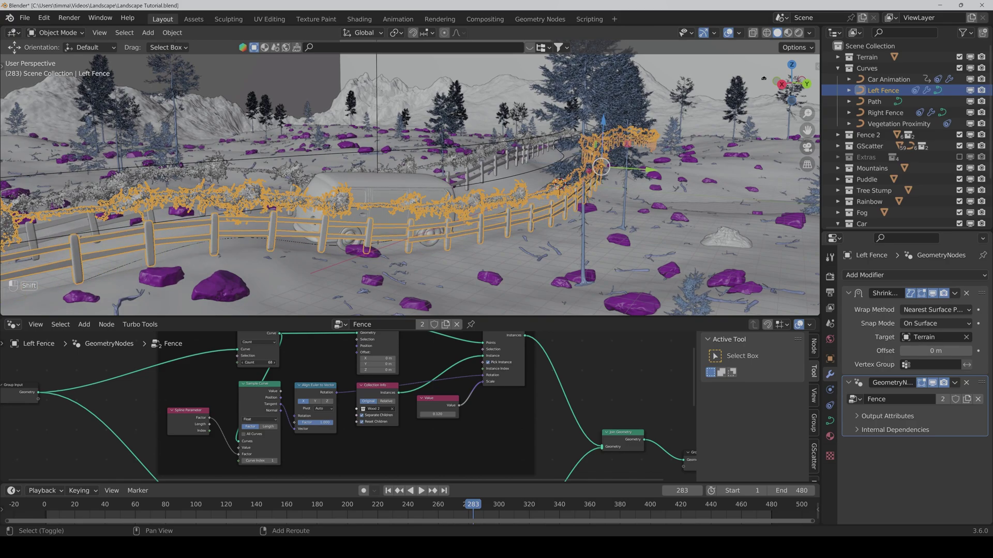
click(255, 362)
text(70)
key(Return)
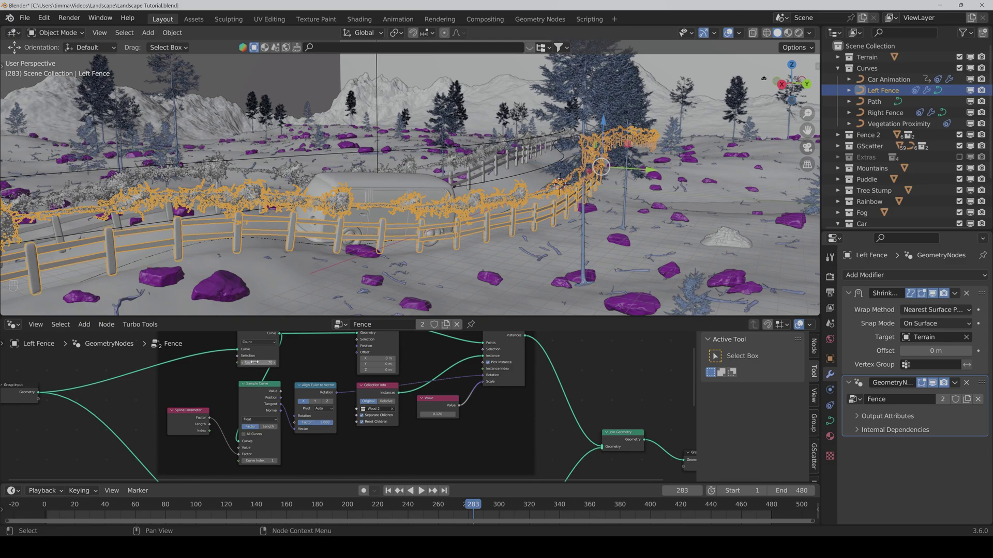
click(254, 363)
key(Return)
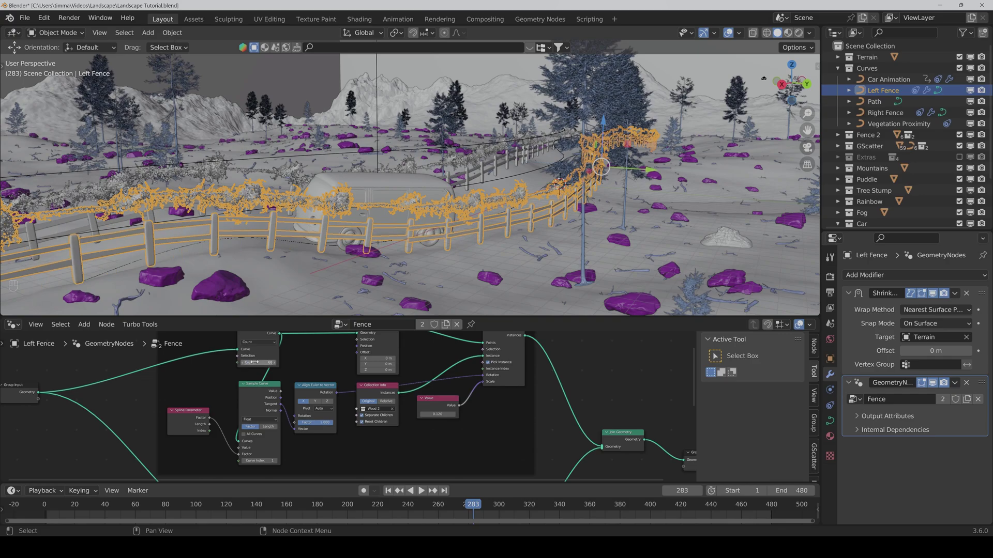
- Increase the Resample Curve count in the Fence tree's Ivy section so the ivy covers the fence more densely
scroll(426, 424, down, 2)
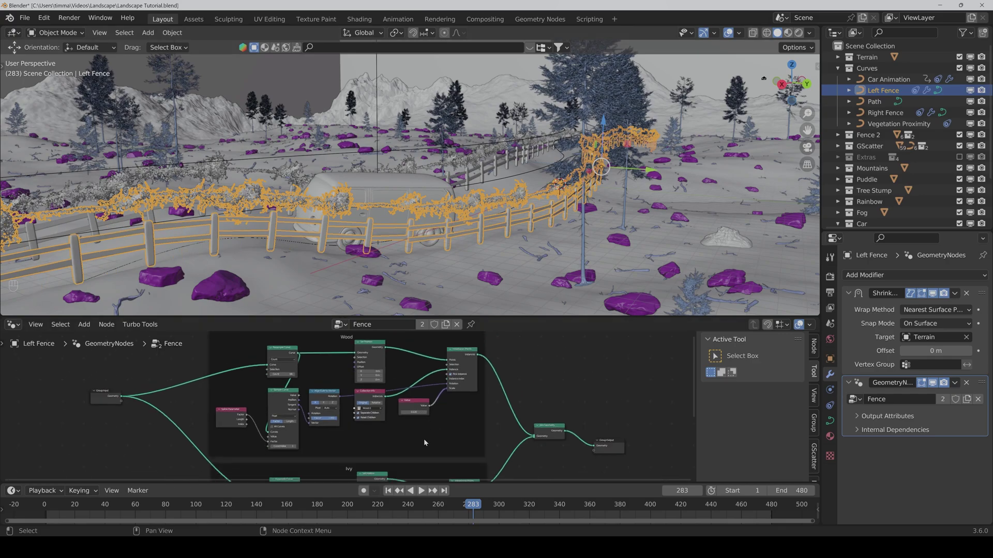
middle_drag(343, 439, 344, 409)
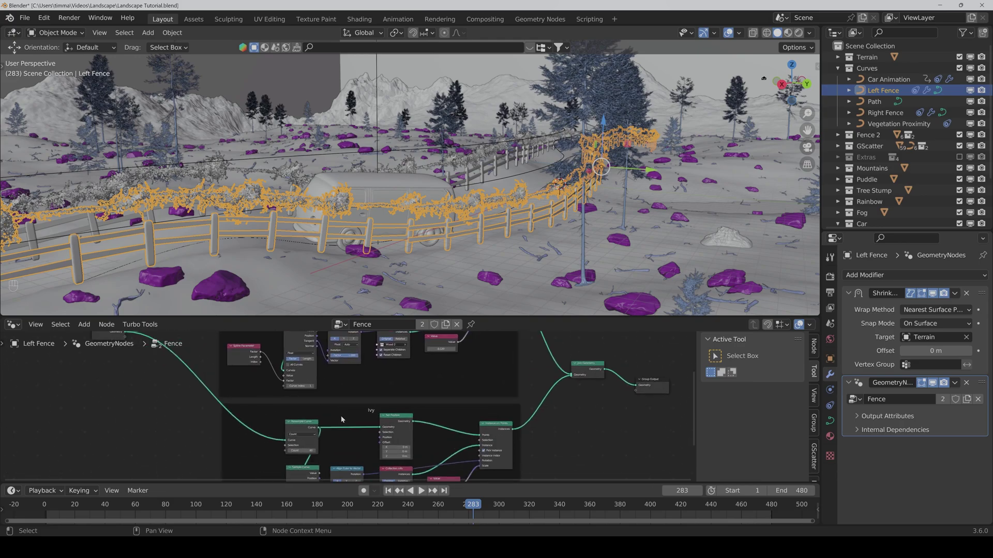
scroll(344, 409, up, 1)
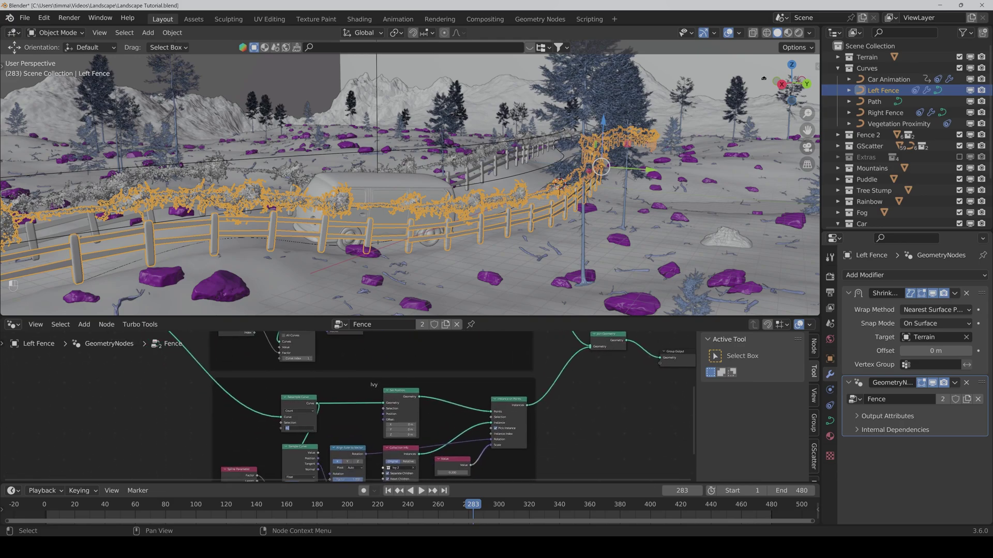
key(Return)
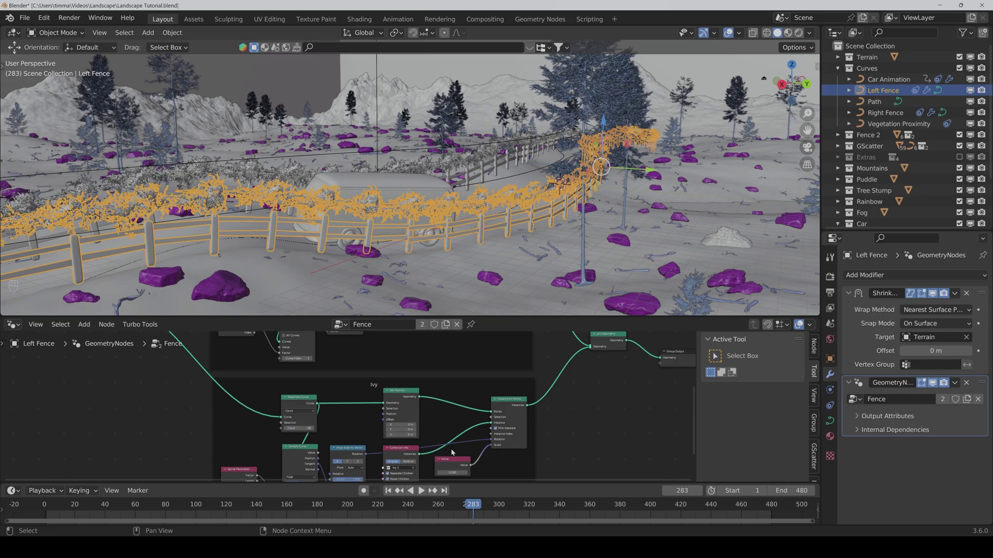
- Scale down the ivy instances by setting the Ivy section's Value node to 0.12
middle_drag(467, 452, 459, 410)
click(443, 430)
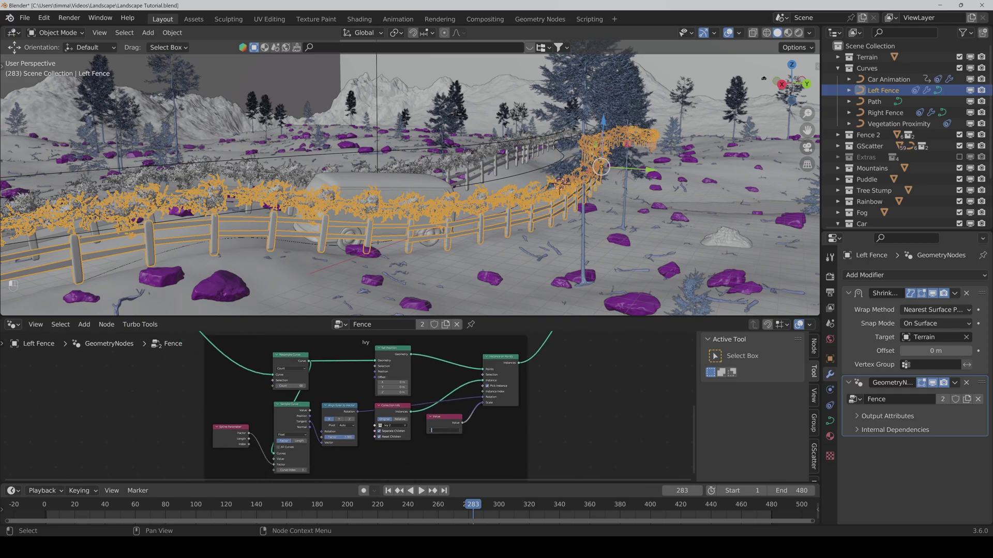
text(.12)
key(Return)
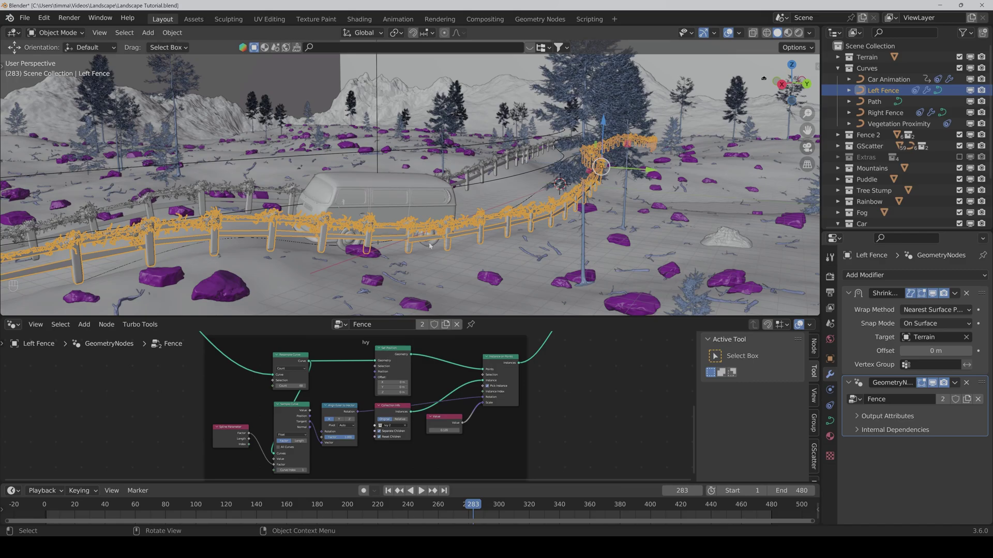
- Close the Geometry Node Editor area to enlarge the 3D viewport, and collapse the Curves and Car collections
click(304, 94)
middle_drag(304, 94, 440, 263)
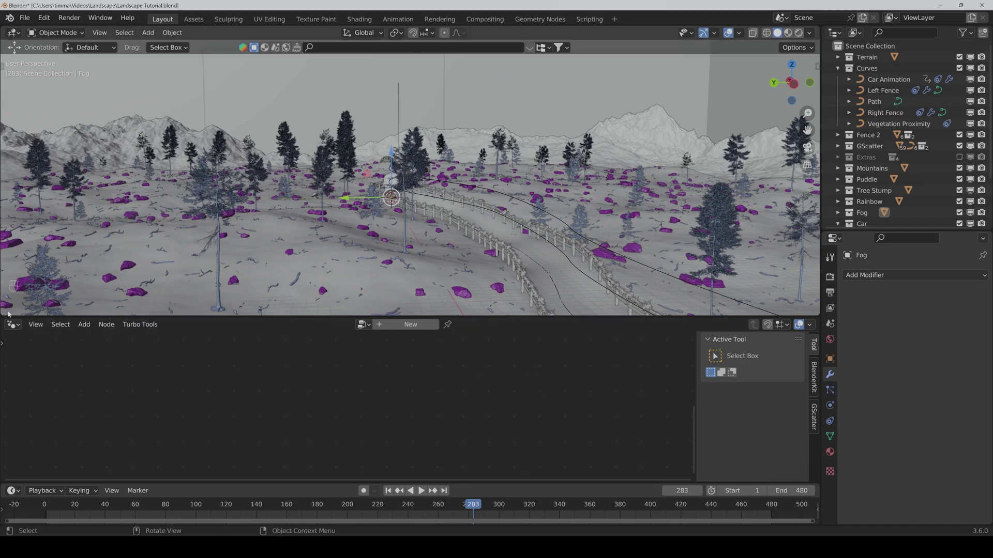
drag(2, 311, 6, 362)
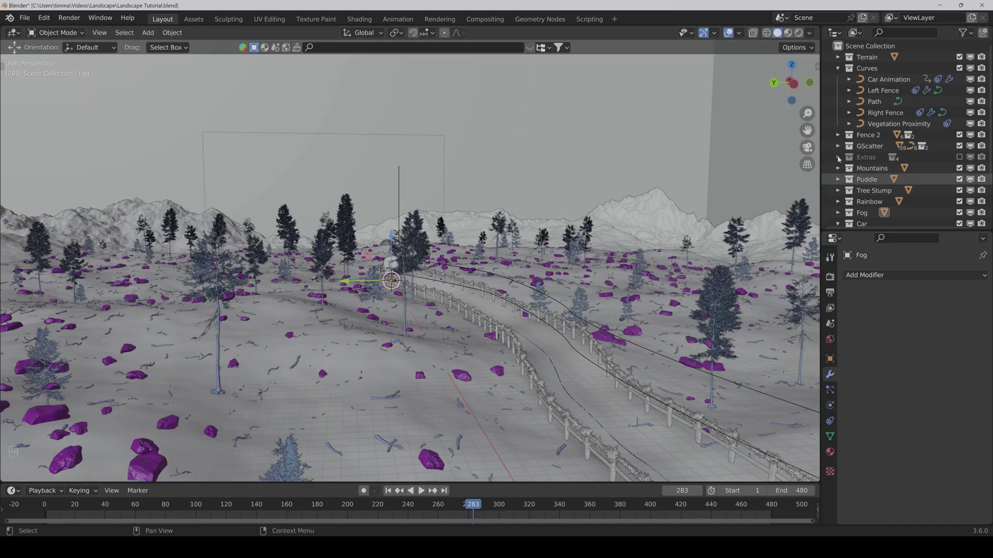
click(838, 69)
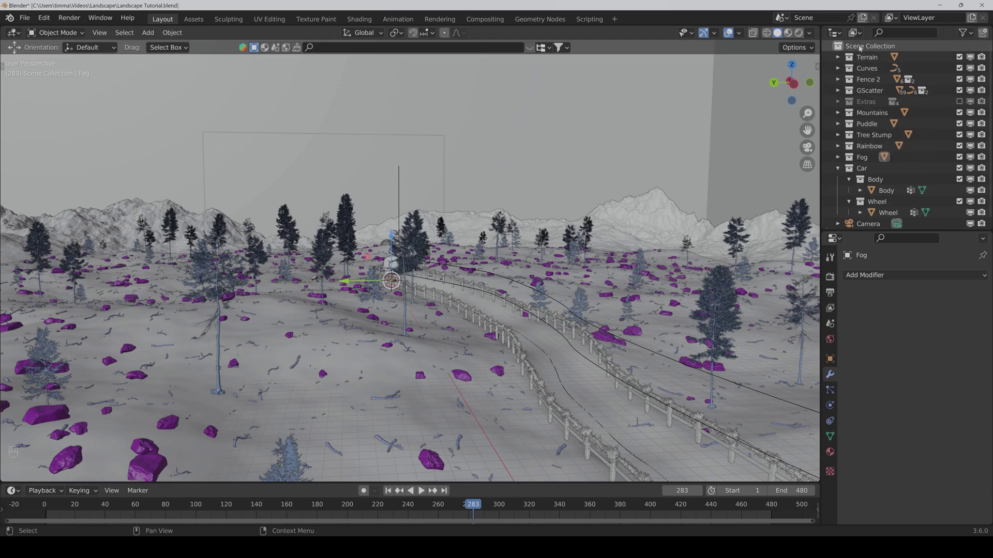
click(838, 168)
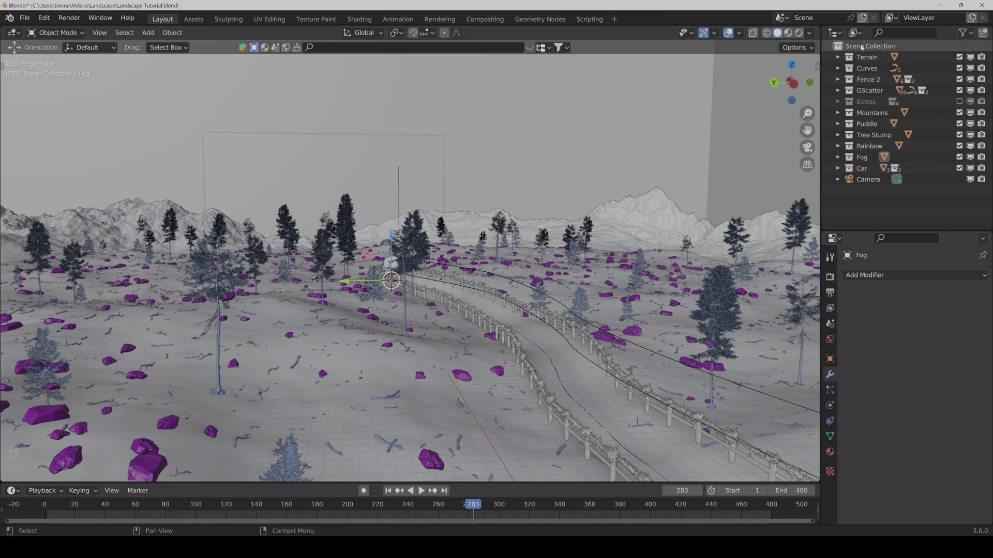
- Select the Camera and look at the landscape through the camera view
click(858, 179)
middle_drag(512, 311, 466, 310)
scroll(465, 311, up, 3)
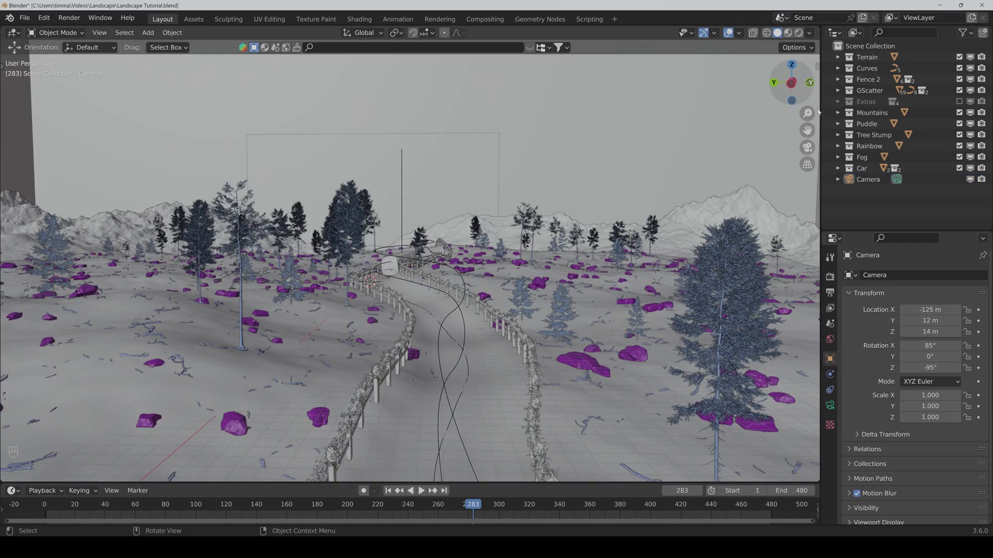
drag(807, 130, 801, 135)
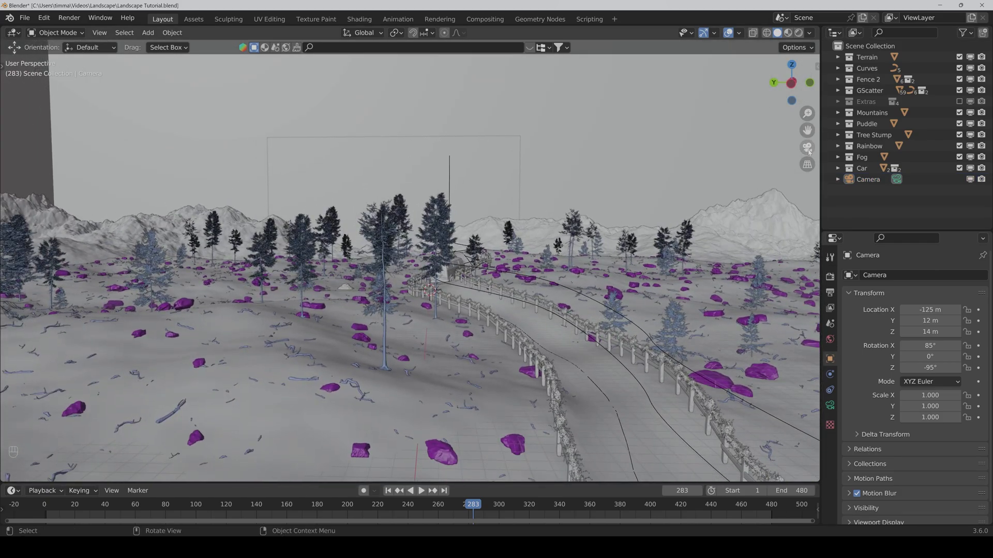
click(807, 147)
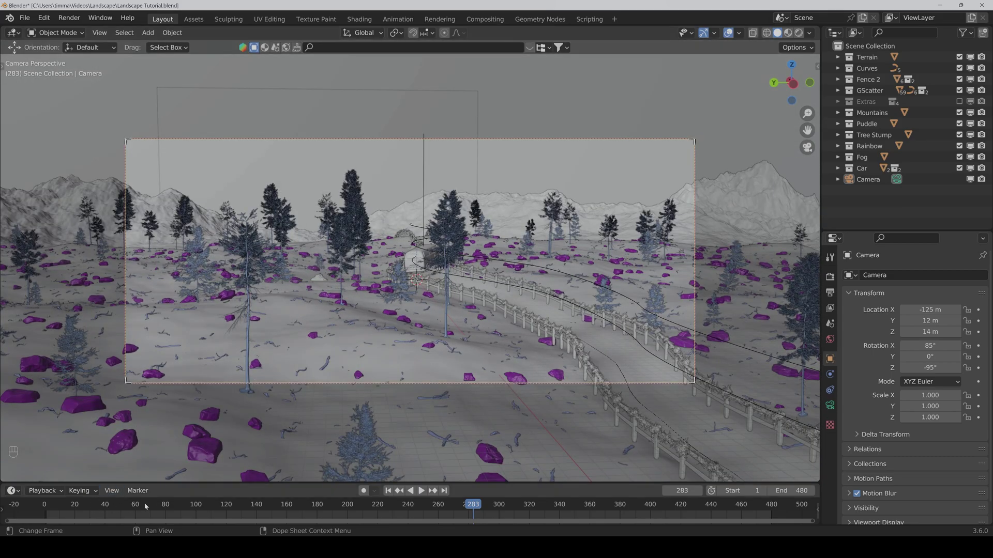
- Go to frame 130, show the scene's output settings, and render that frame
click(212, 509)
key(space)
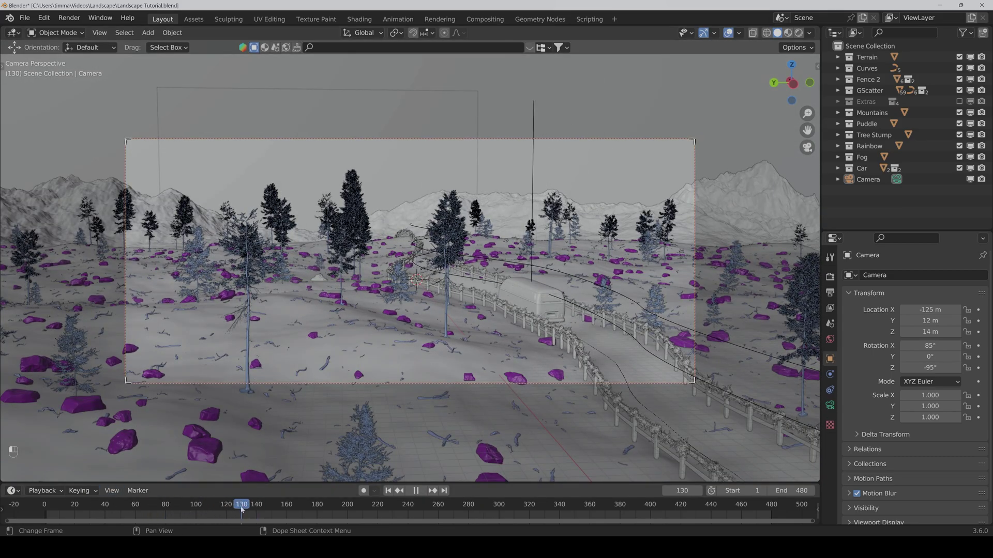
key(space)
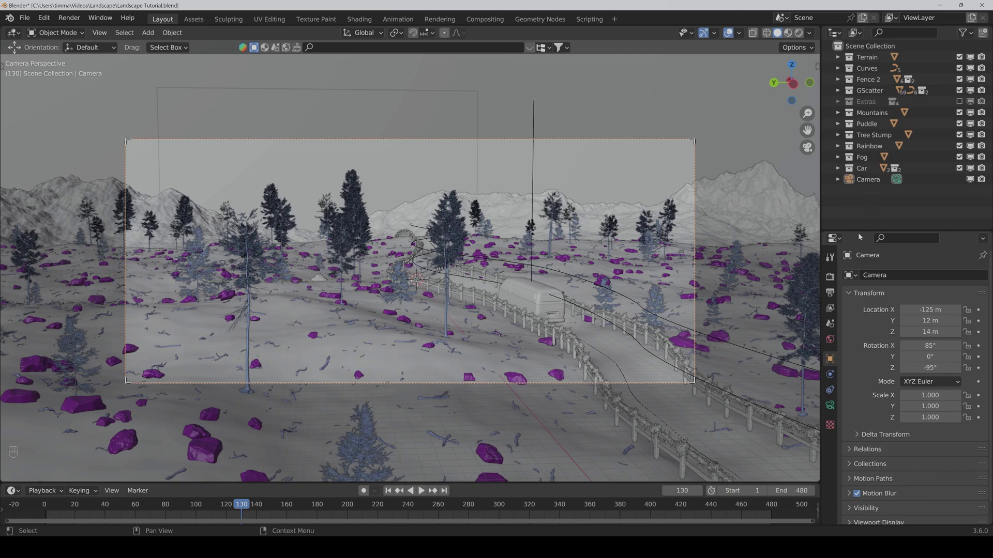
click(830, 293)
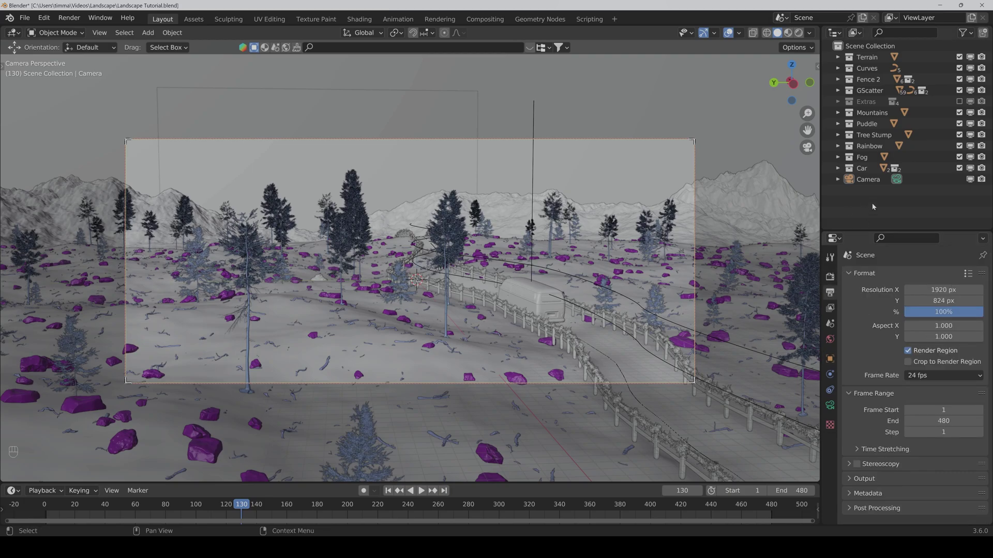
key(F12)
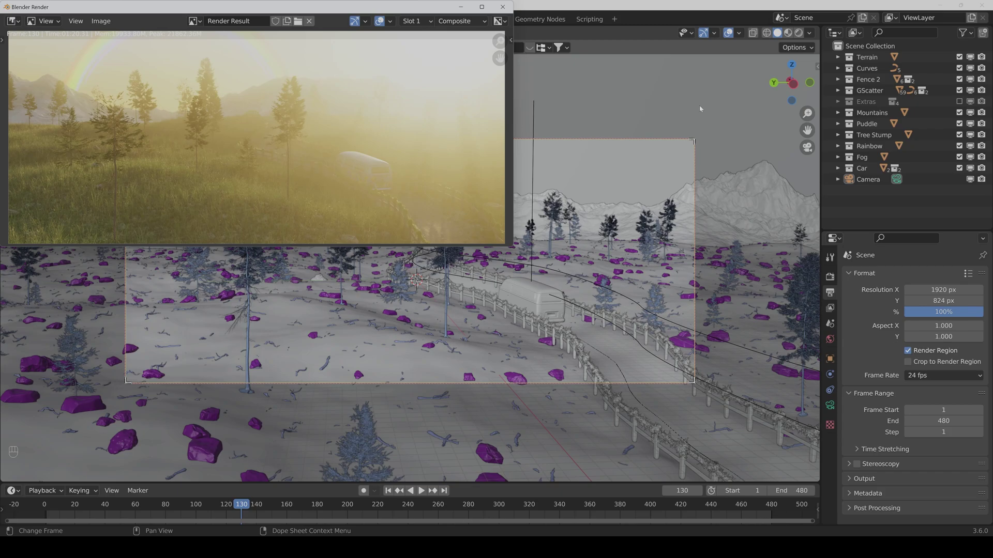
- Try applying the scale of the Car Animation curve with new object-data users, and undo it
click(838, 69)
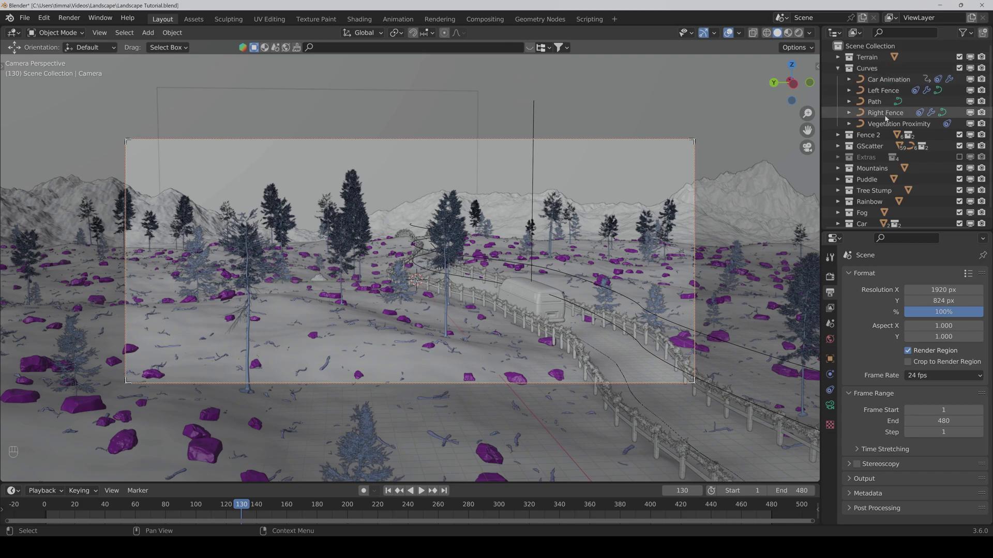
click(888, 81)
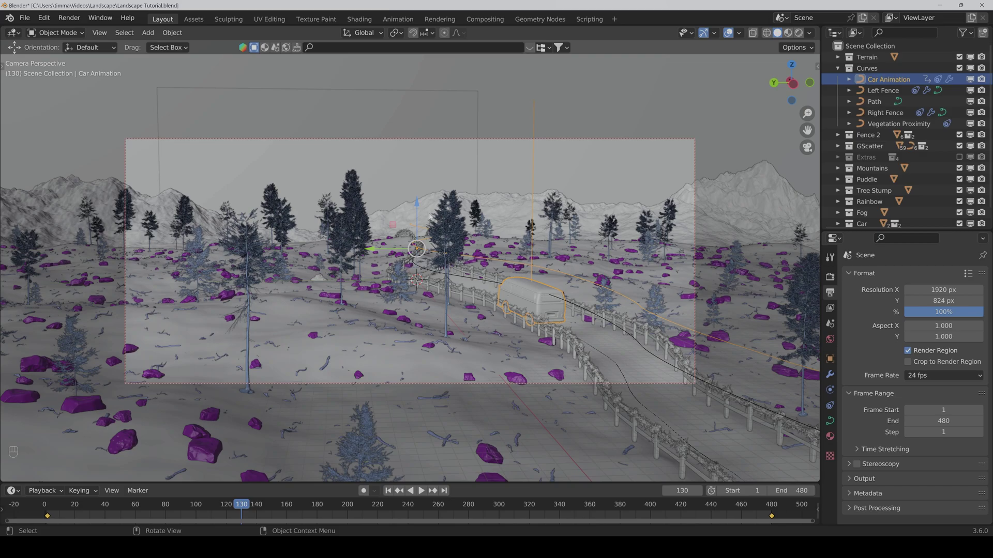
key(ctrl)
key(ctrl+a)
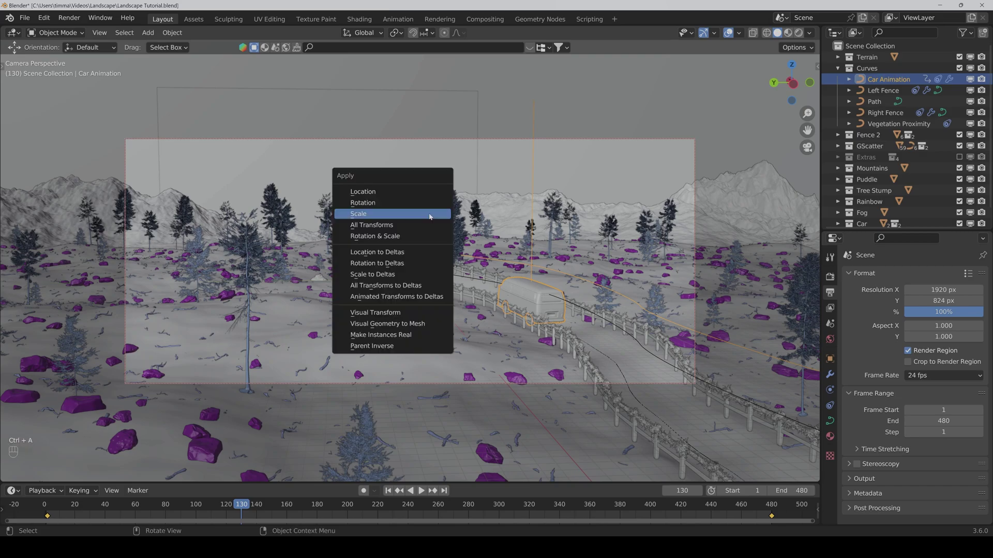
click(401, 214)
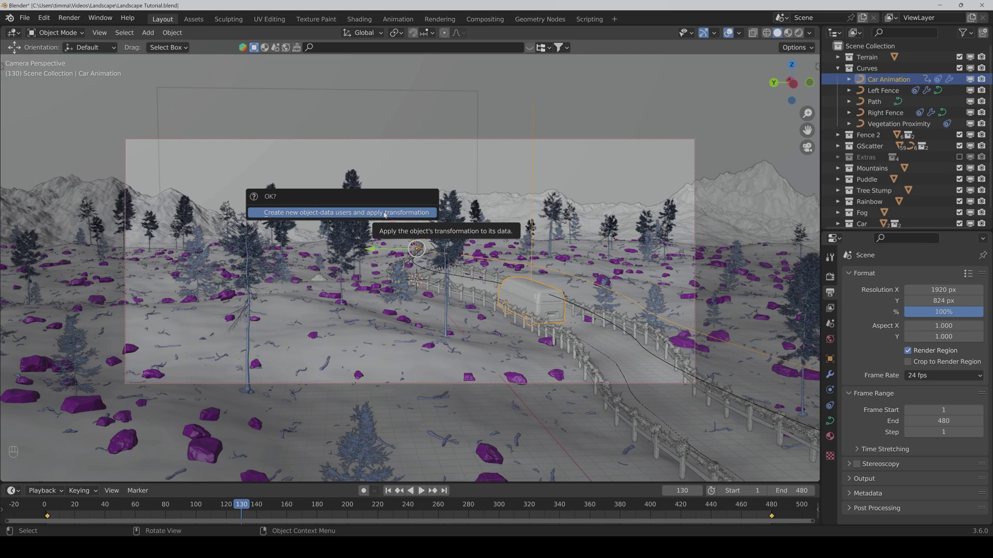
click(385, 213)
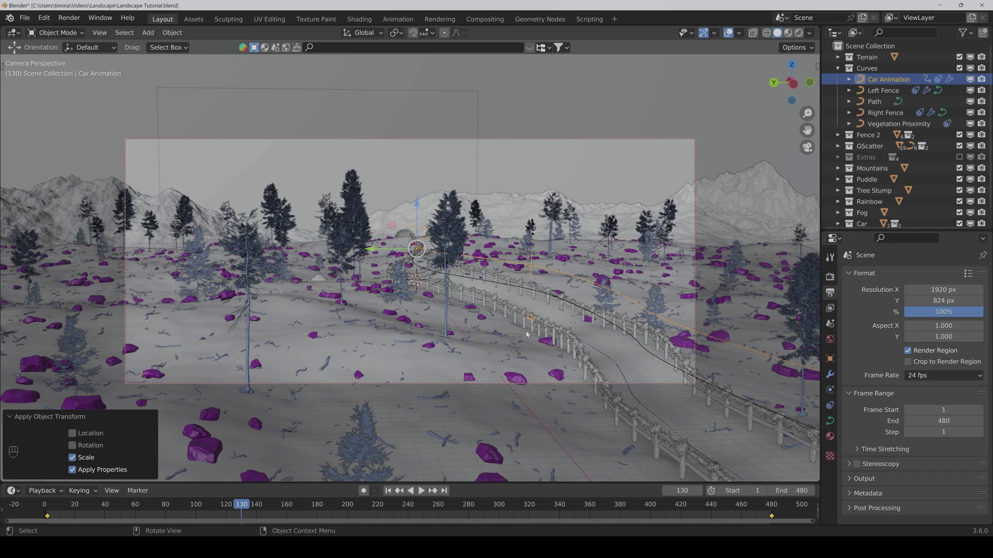
key(ctrl)
key(ctrl+z)
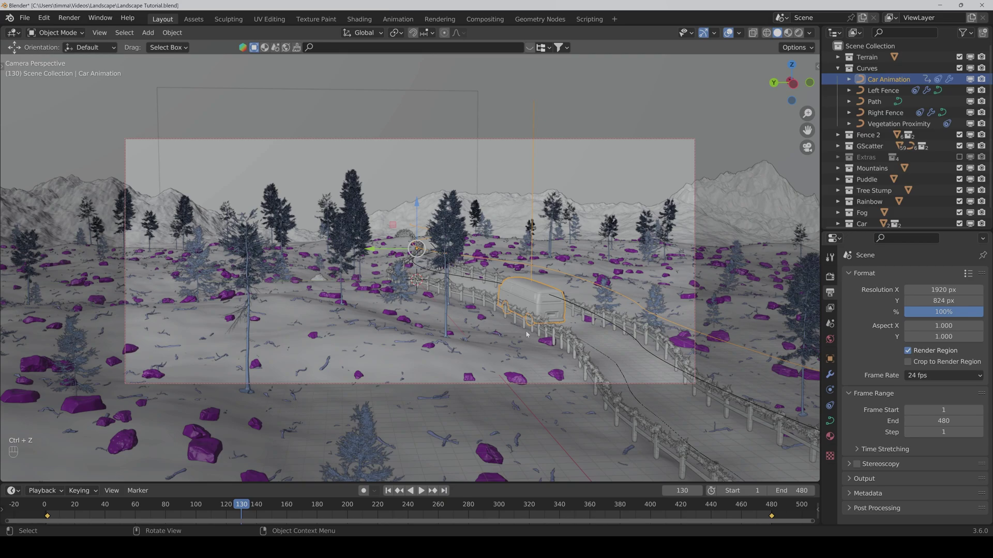